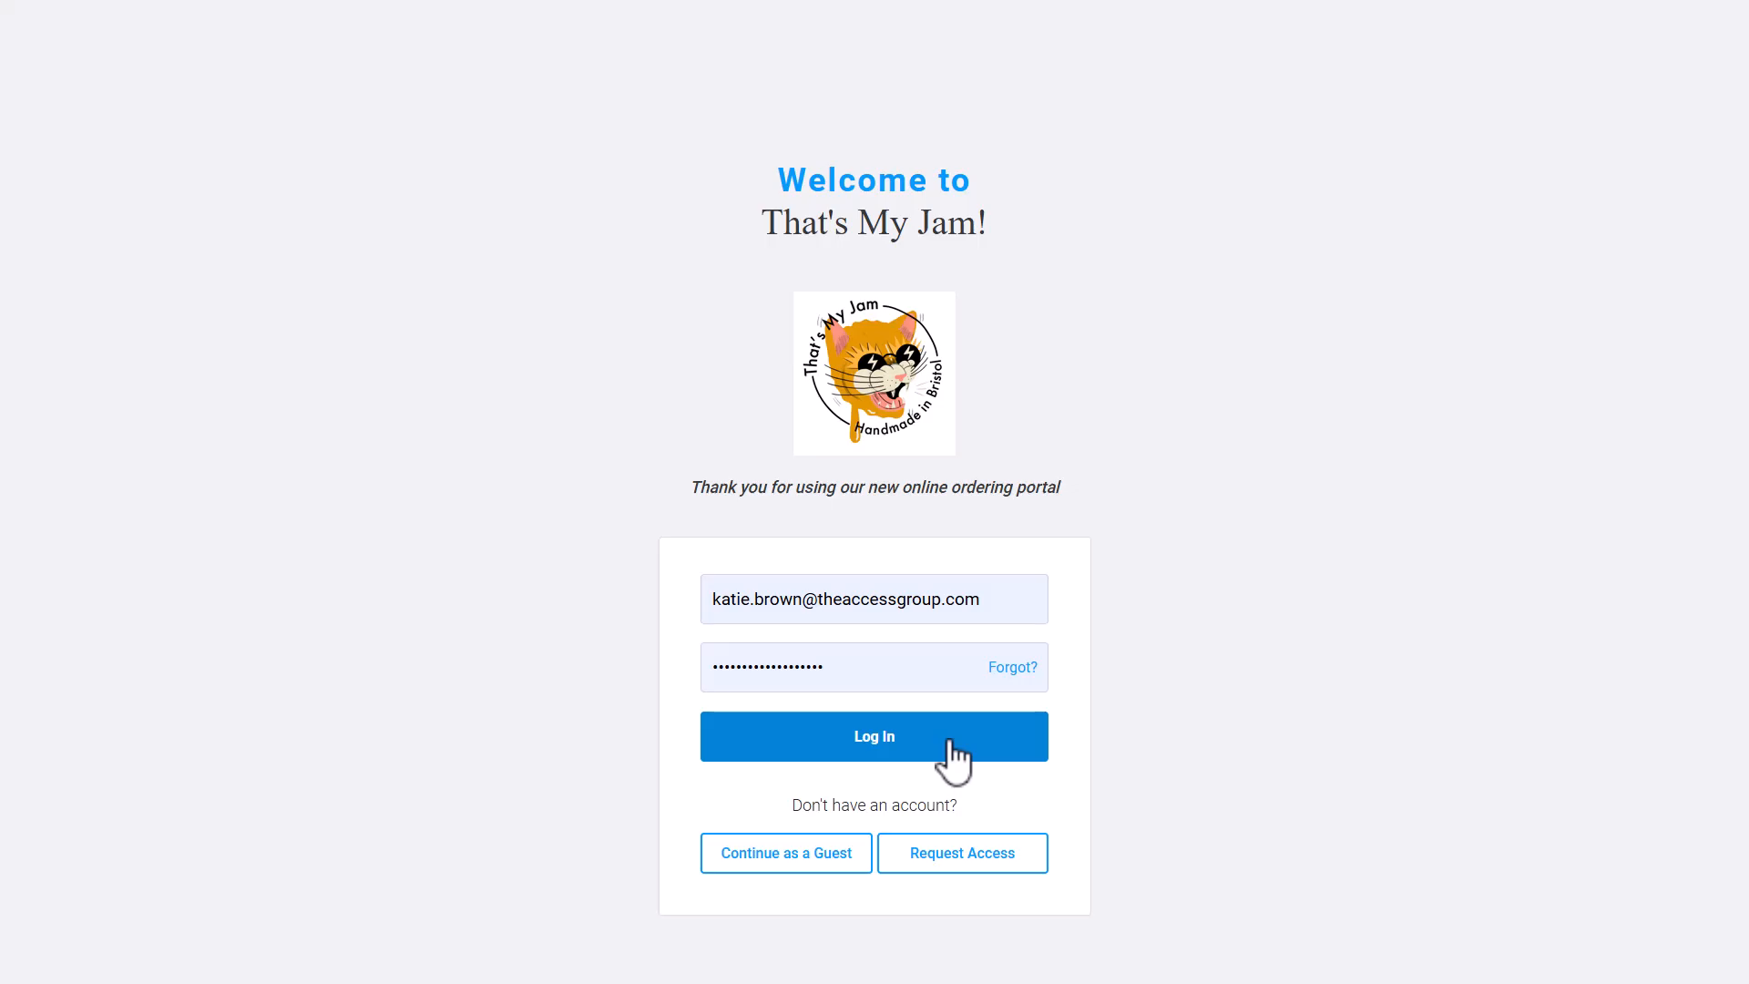
Log in to the ordering portal and open the store settings.
{"action": "left_click", "coordinate": [948, 745]}
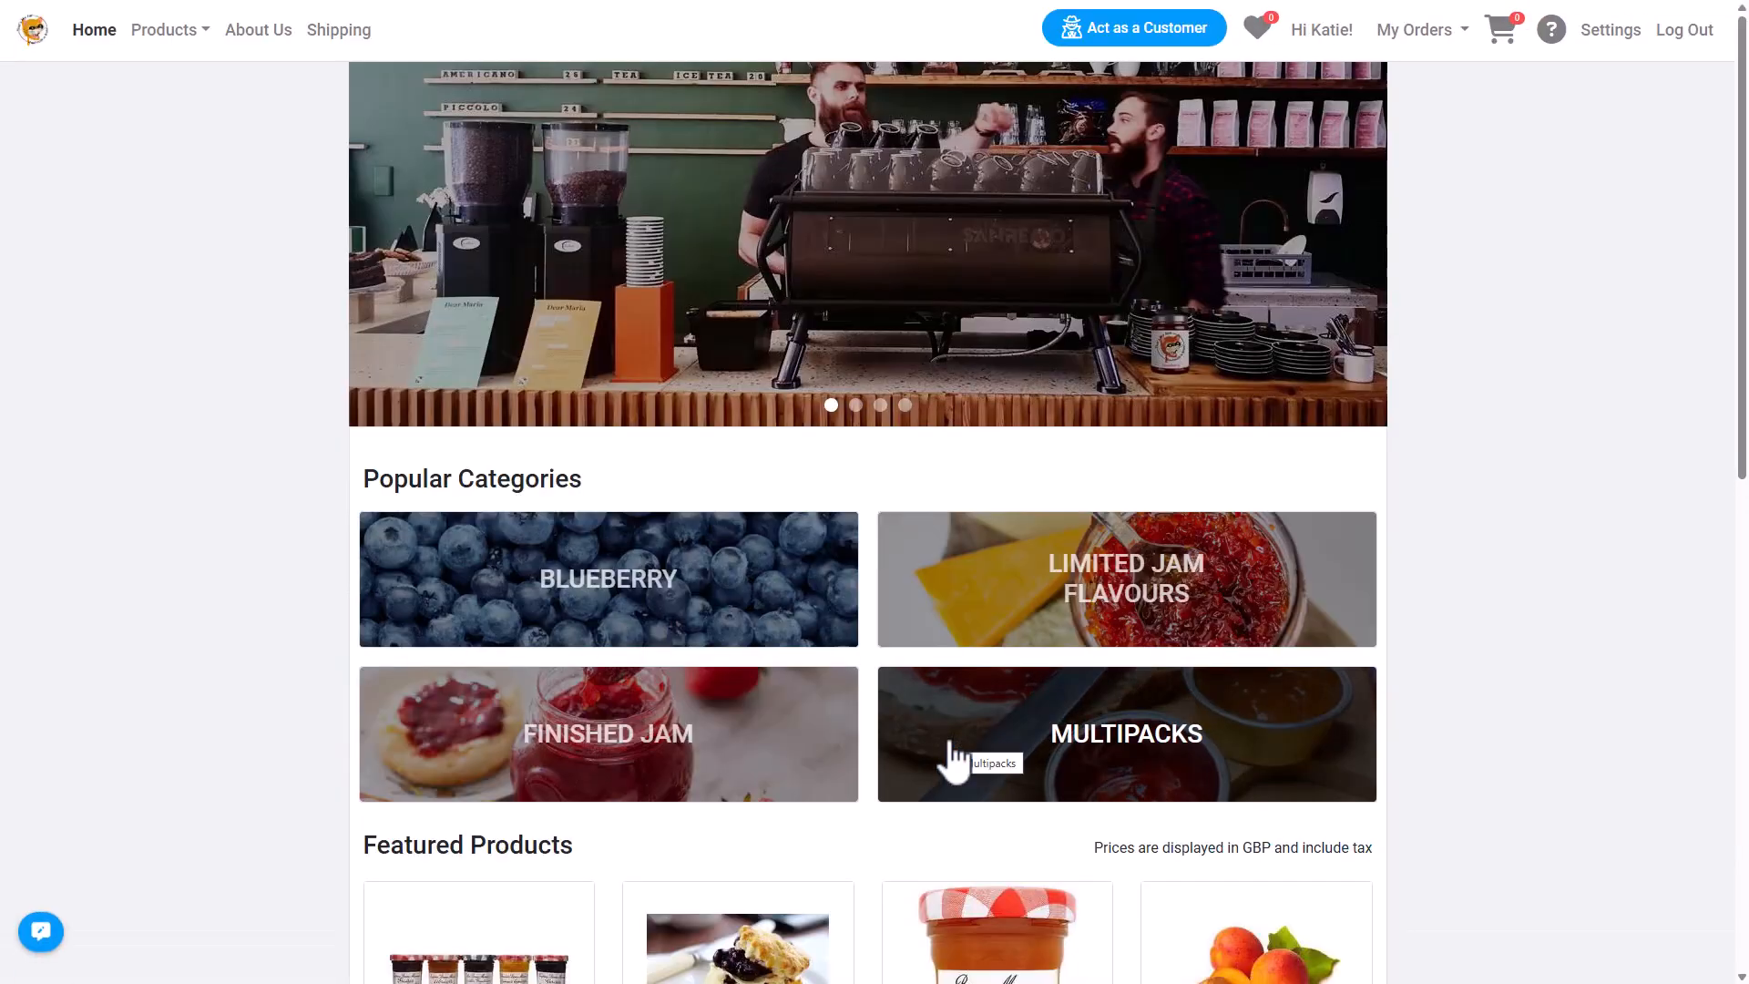
{"action": "left_click", "coordinate": [1608, 41]}
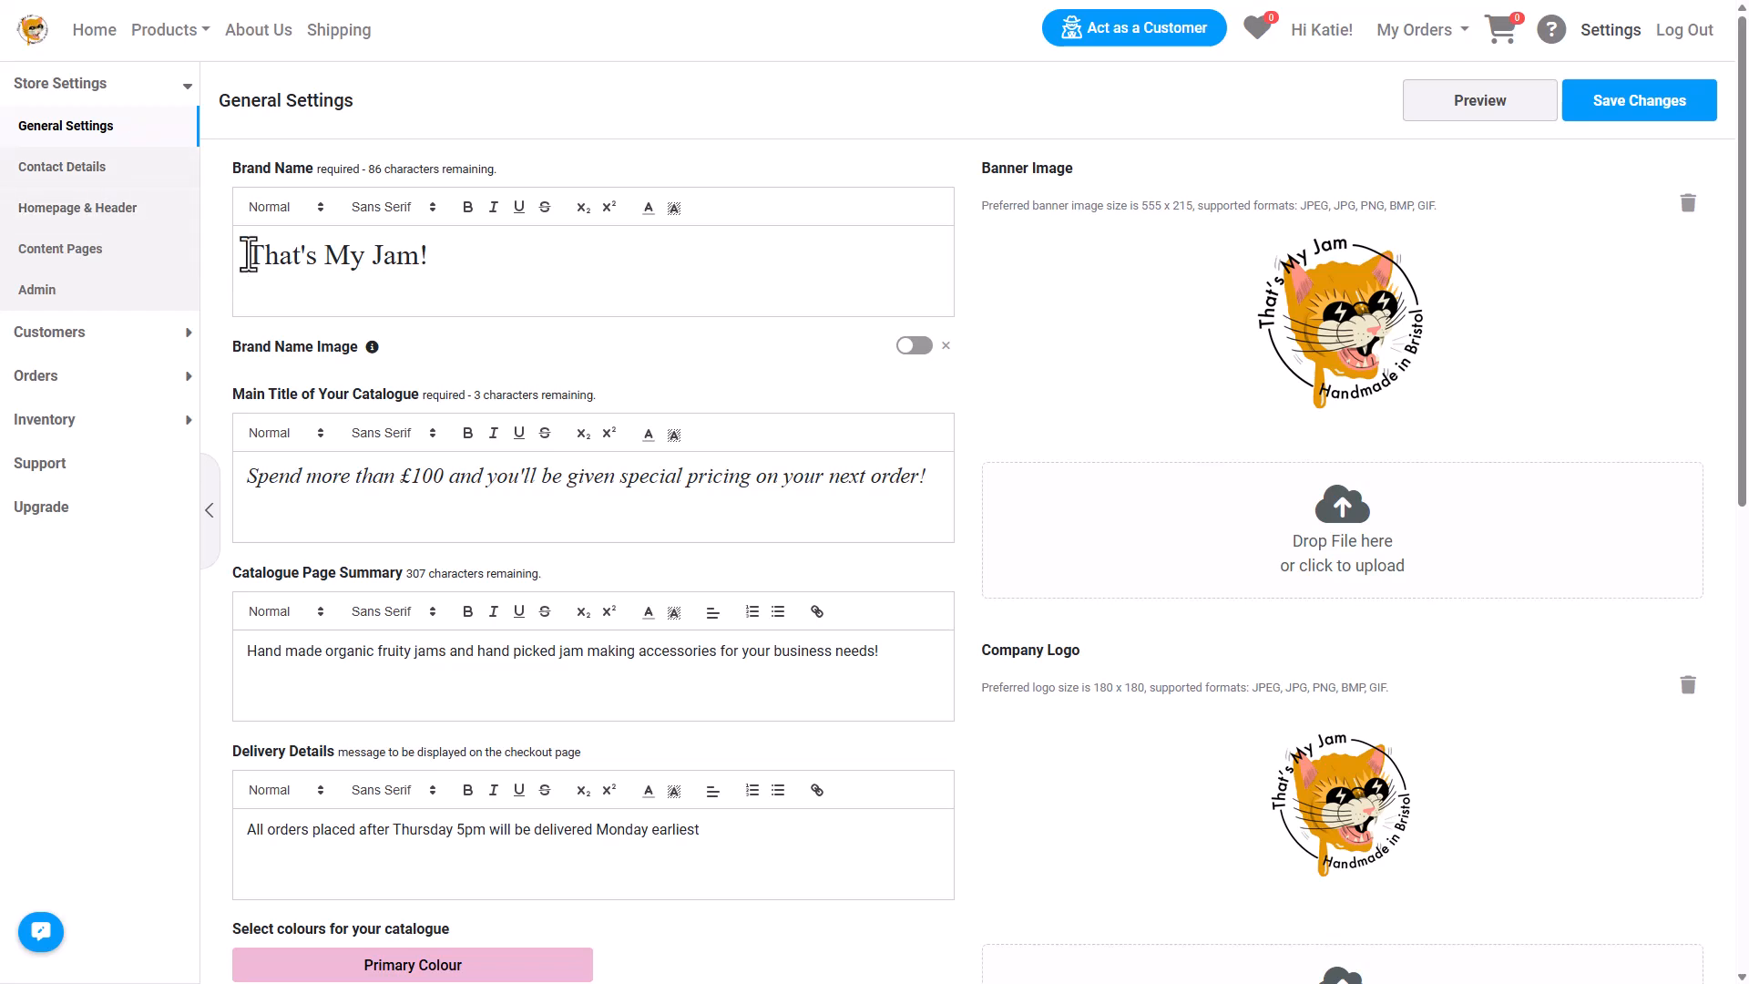
Review the brand name and main catalogue title text in the general settings.
{"action": "left_click_drag", "start_coordinate": [242, 253], "coordinate": [442, 270]}
{"action": "left_click", "coordinate": [480, 269]}
{"action": "left_click_drag", "start_coordinate": [248, 481], "coordinate": [938, 479]}
{"action": "left_click", "coordinate": [939, 479]}
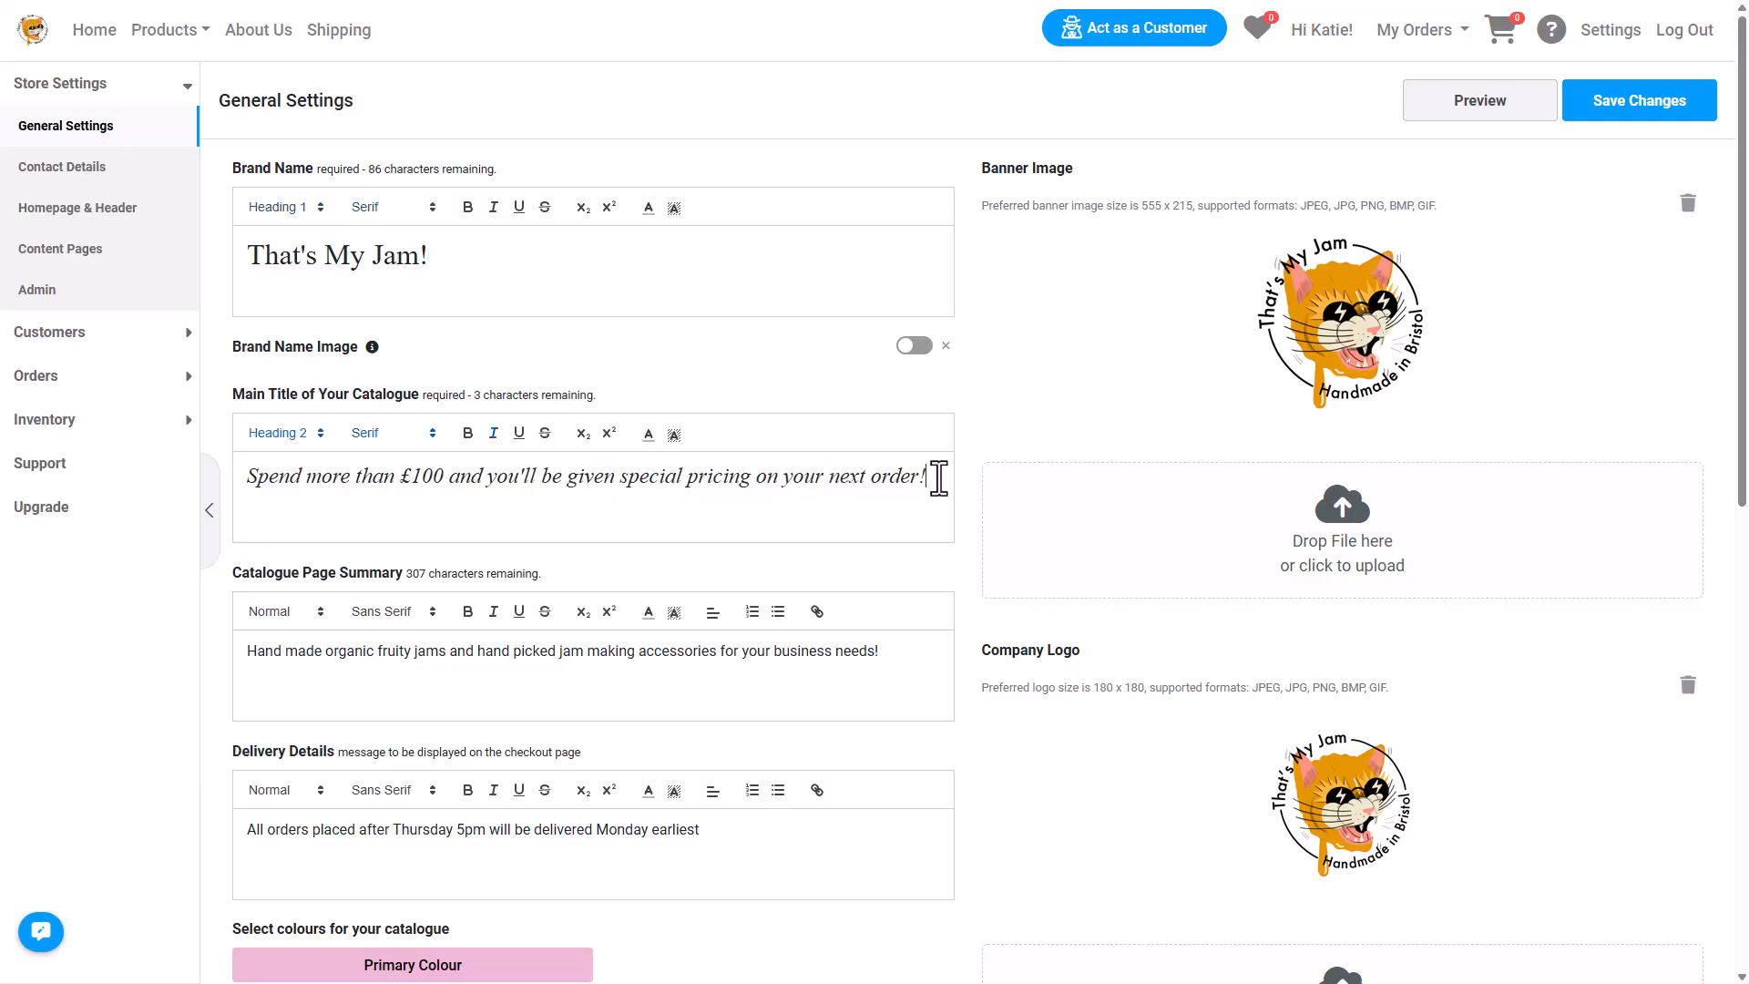
Review the homepage and header settings for banners, featured products and popular categories.
{"action": "left_click", "coordinate": [137, 211]}
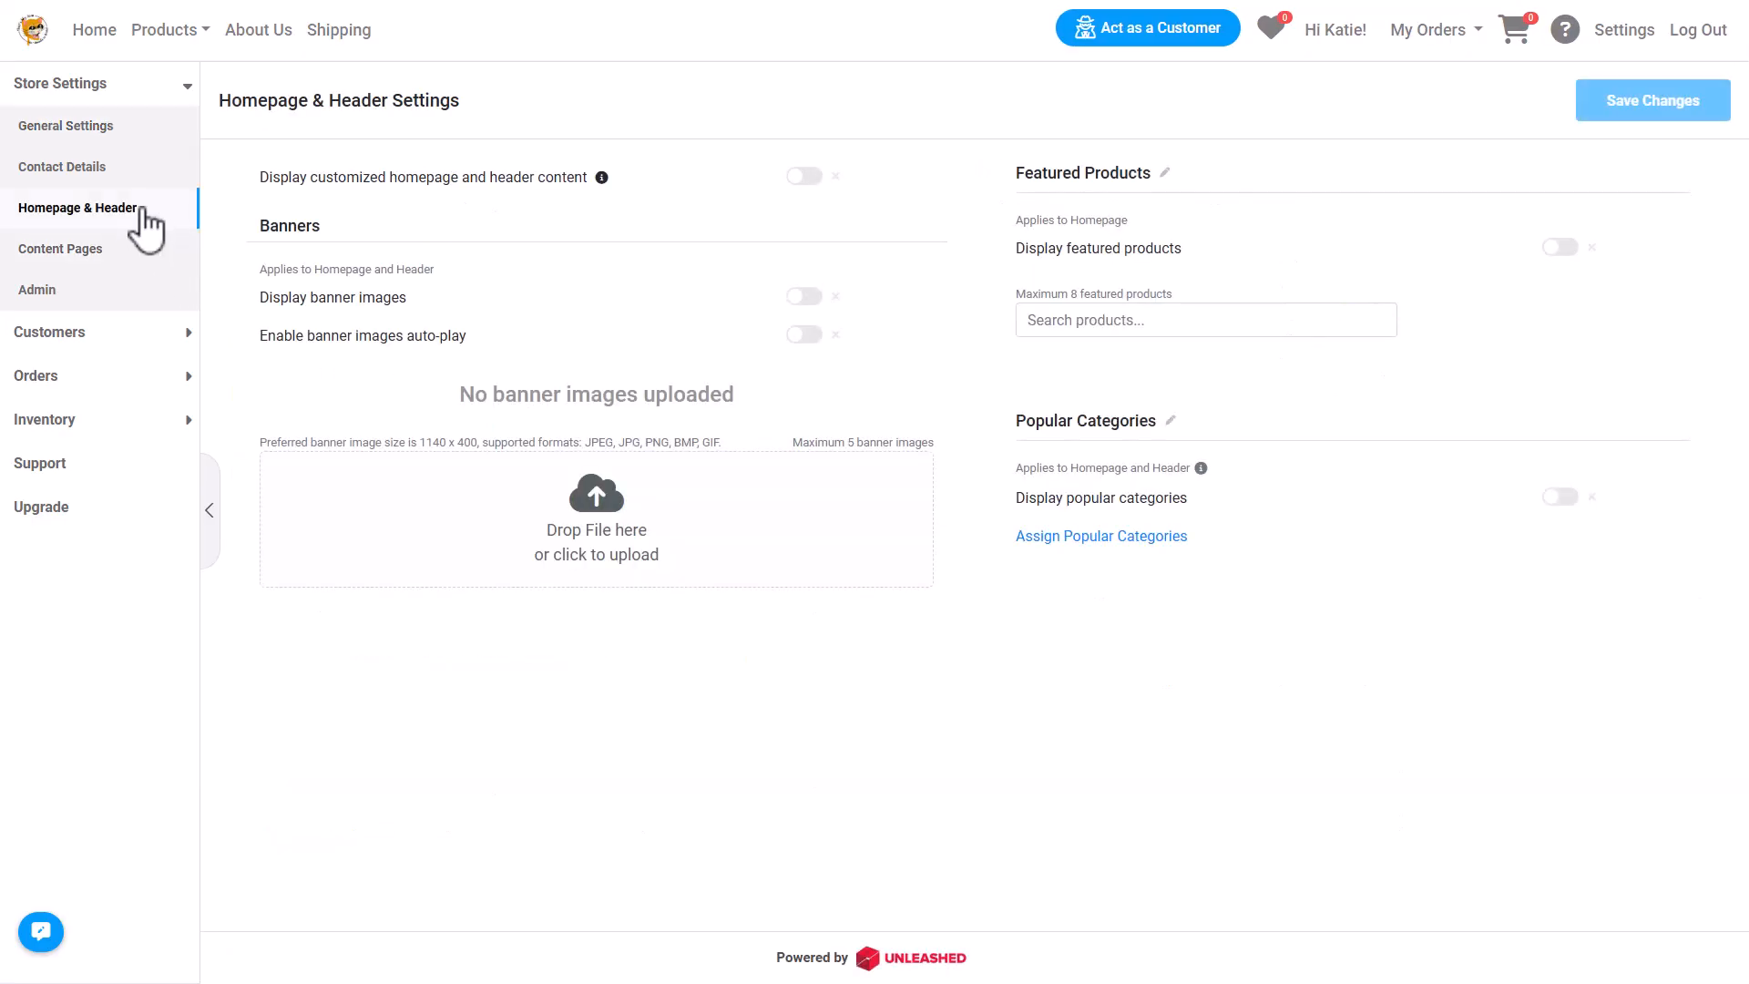
{"action": "scroll", "coordinate": [1374, 695], "scroll_direction": "down", "scroll_amount": 4}
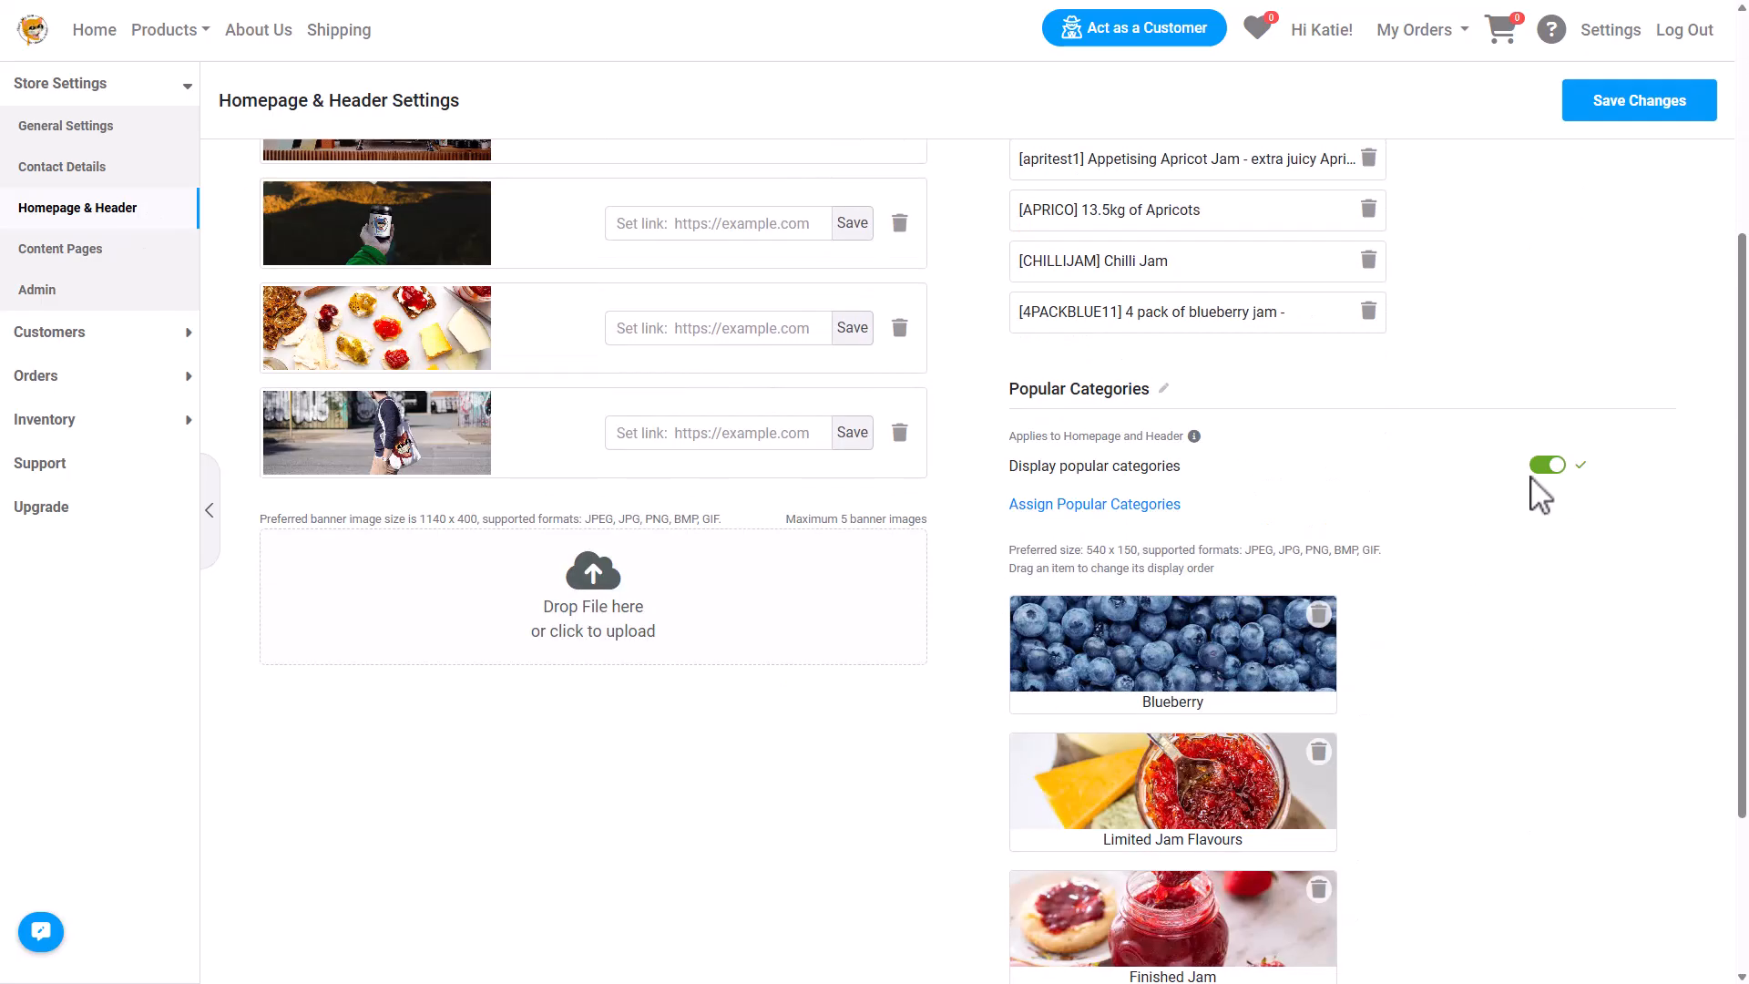
{"action": "scroll", "coordinate": [1457, 565], "scroll_direction": "down", "scroll_amount": 3}
{"action": "scroll", "coordinate": [1436, 605], "scroll_direction": "up", "scroll_amount": 6}
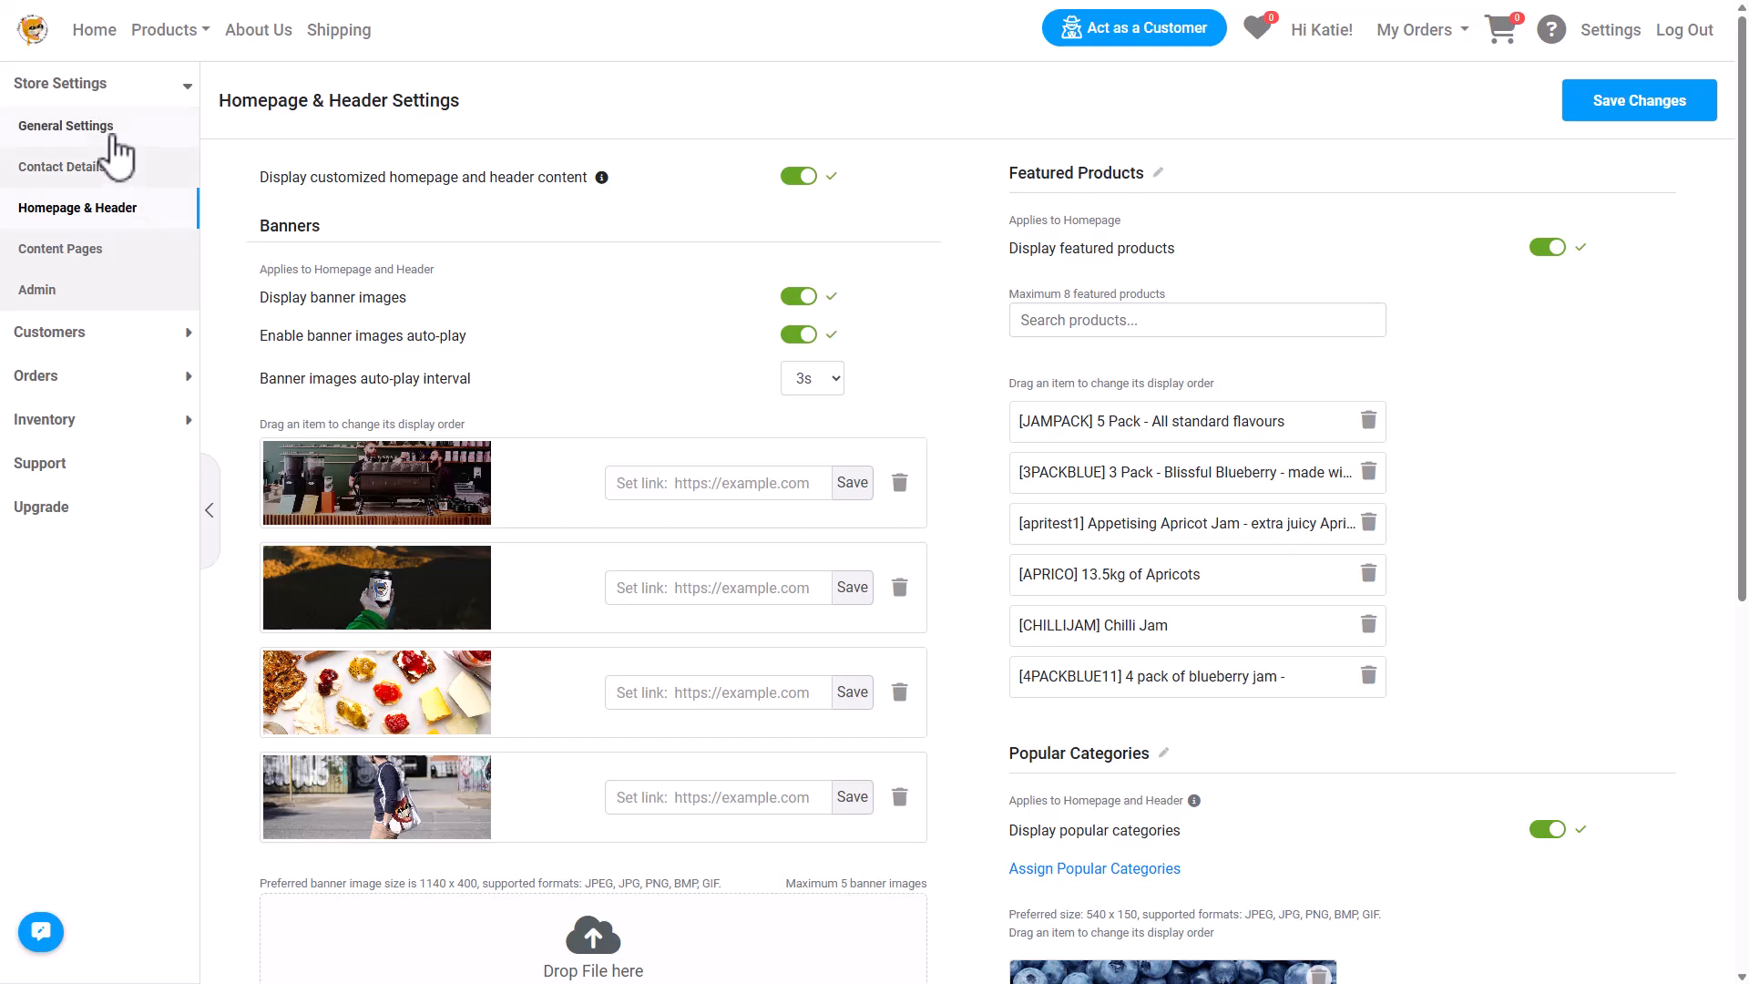
Review the order and login page options in the general settings.
{"action": "left_click", "coordinate": [110, 137]}
{"action": "scroll", "coordinate": [451, 437], "scroll_direction": "down", "scroll_amount": 8}
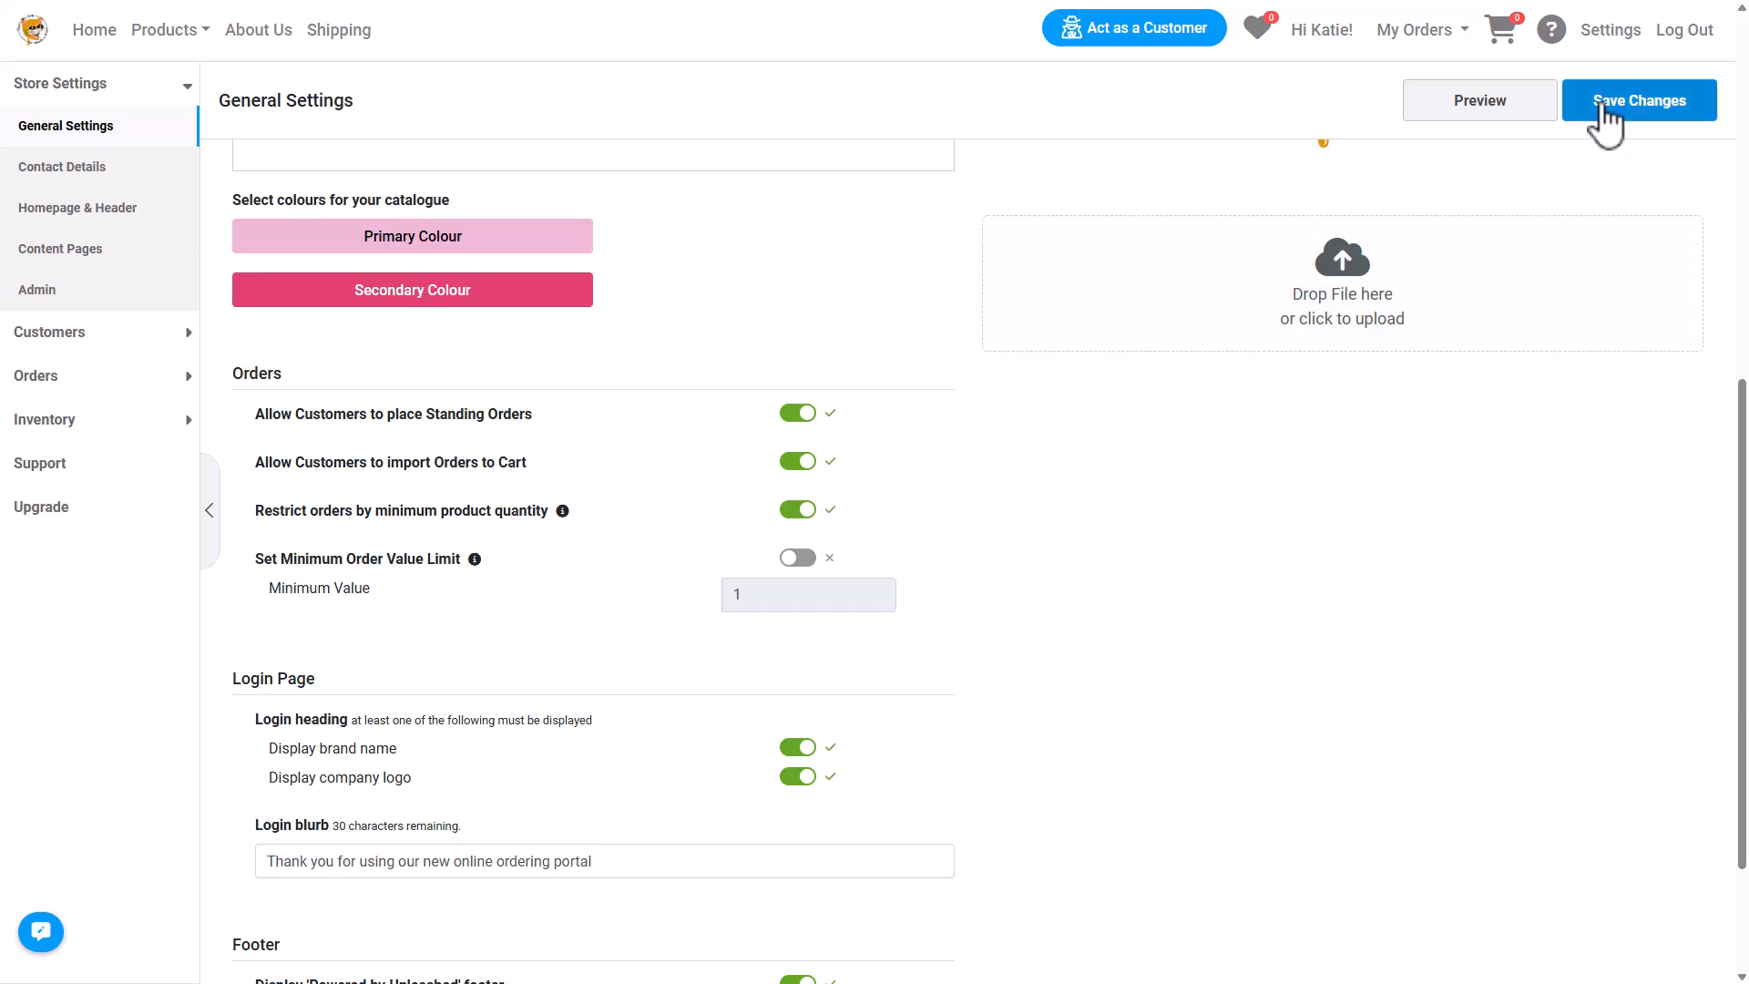
Open the contact details settings and preview the store's footer contact section.
{"action": "left_click", "coordinate": [162, 171]}
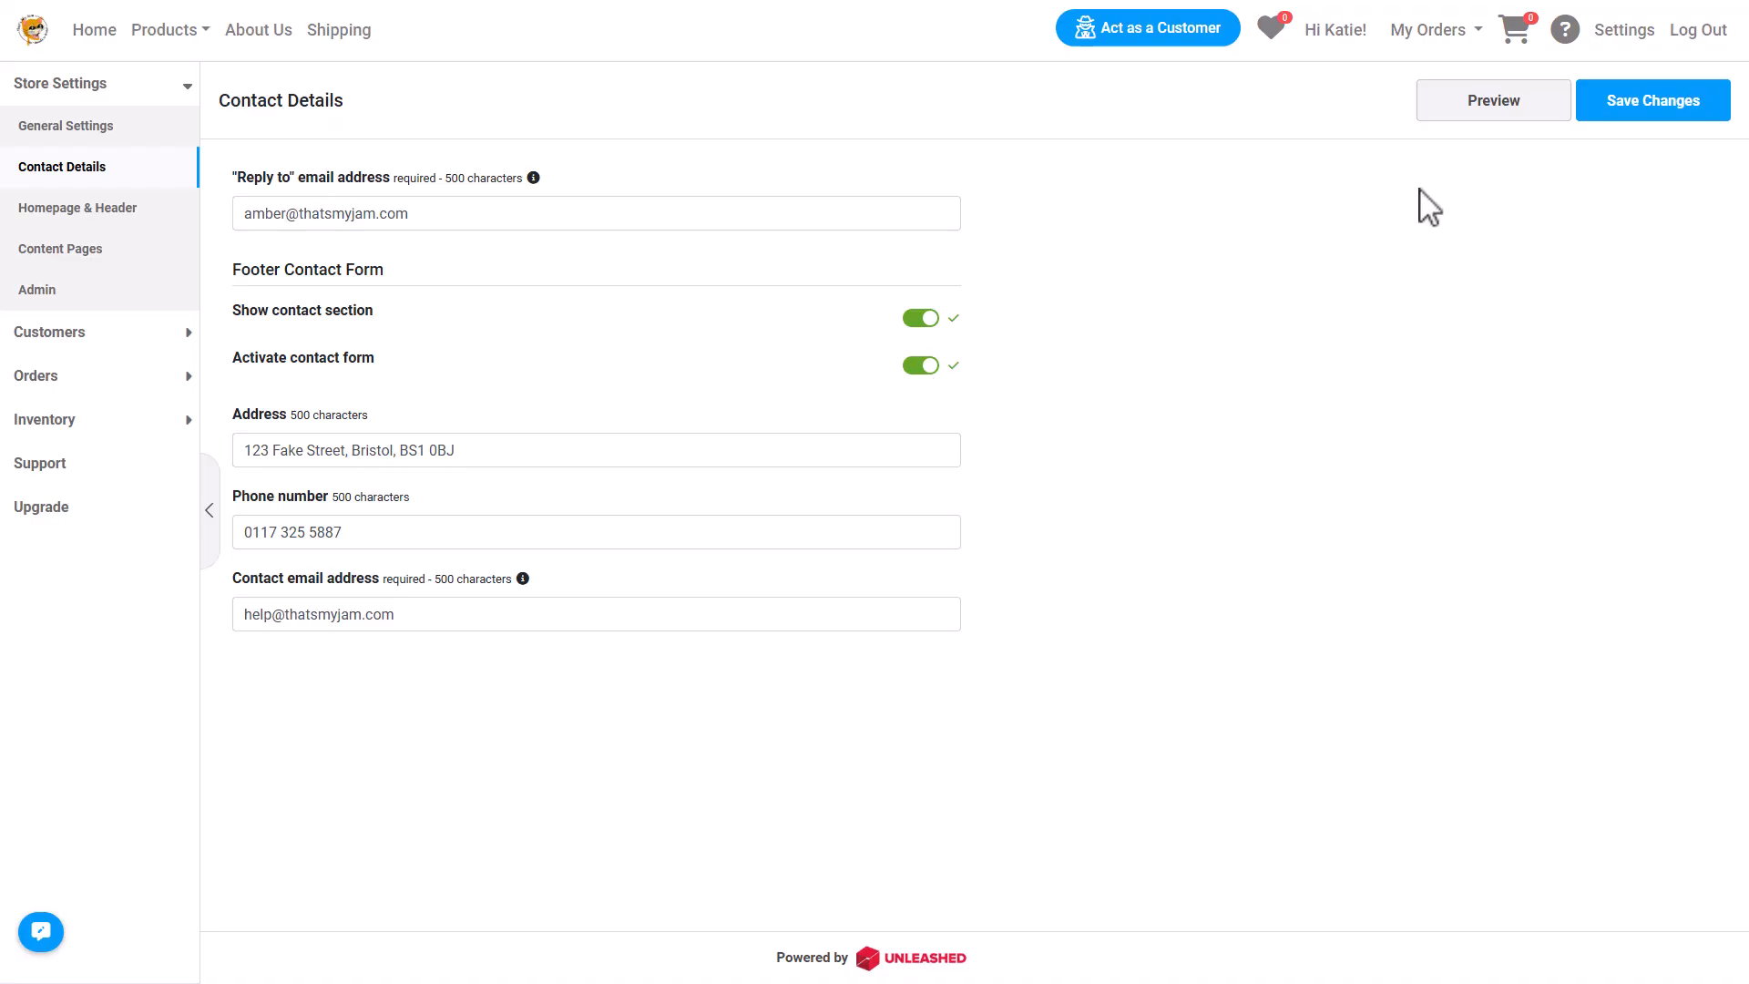
{"action": "left_click", "coordinate": [1457, 111]}
{"action": "scroll", "coordinate": [1271, 397], "scroll_direction": "down", "scroll_amount": 3}
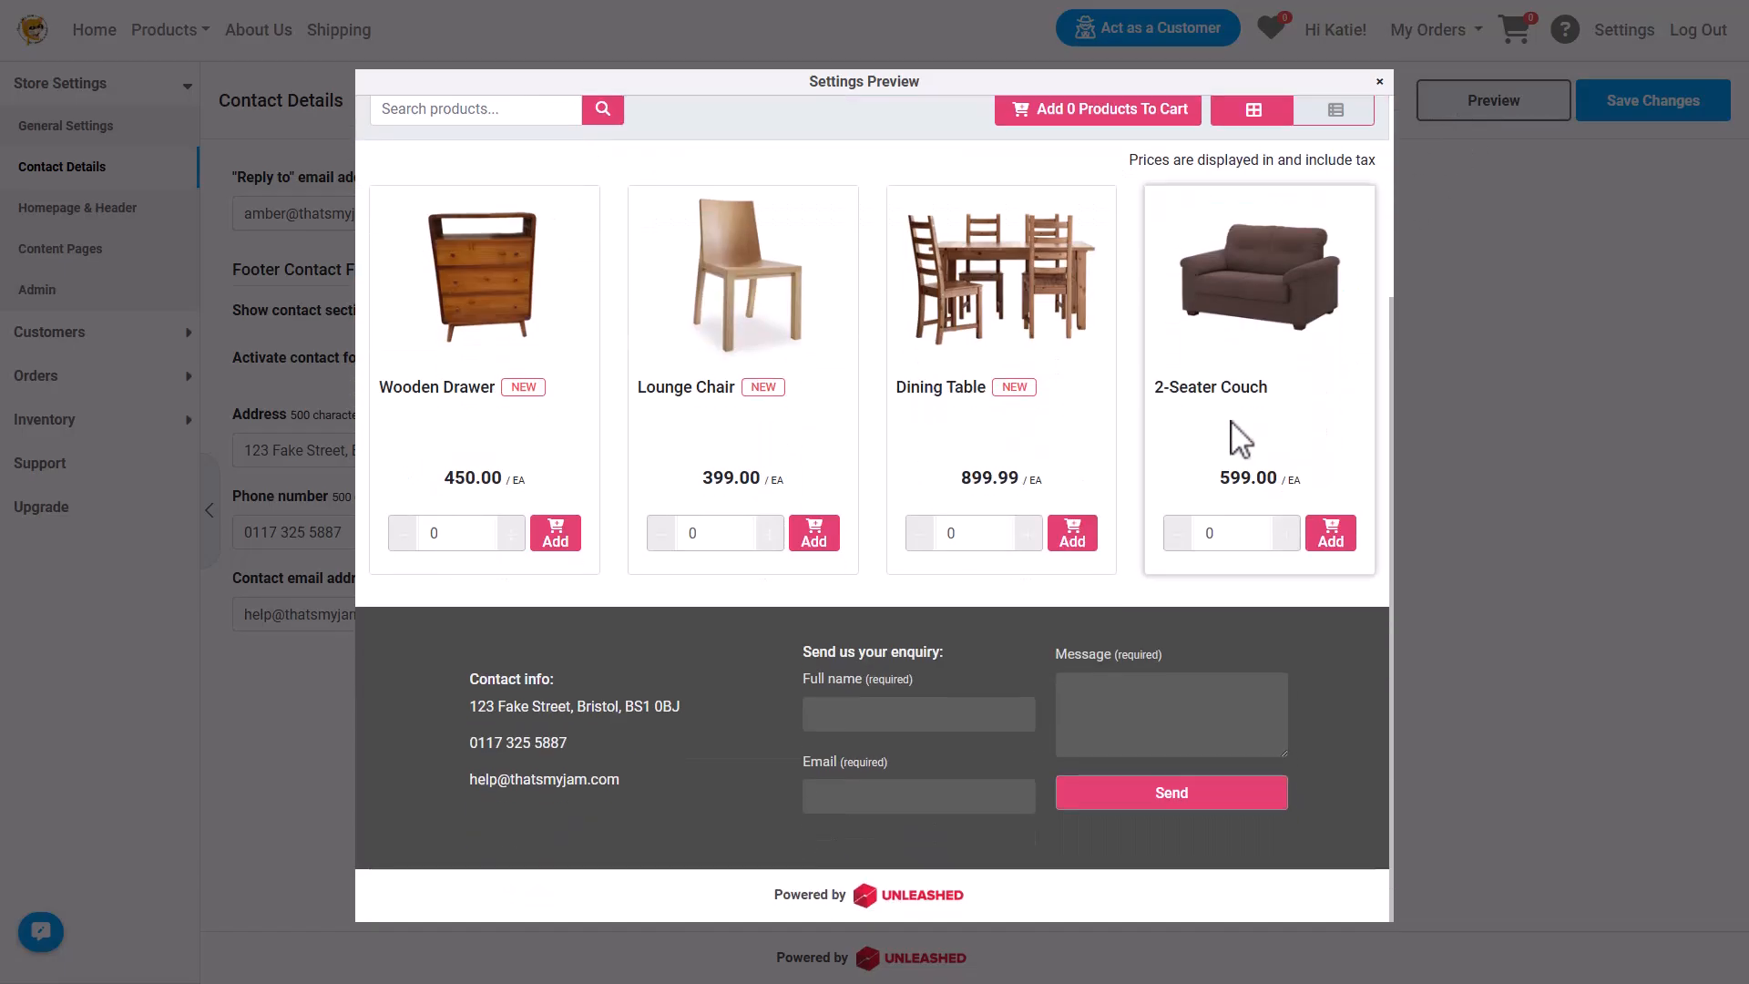
{"action": "left_click", "coordinate": [323, 730]}
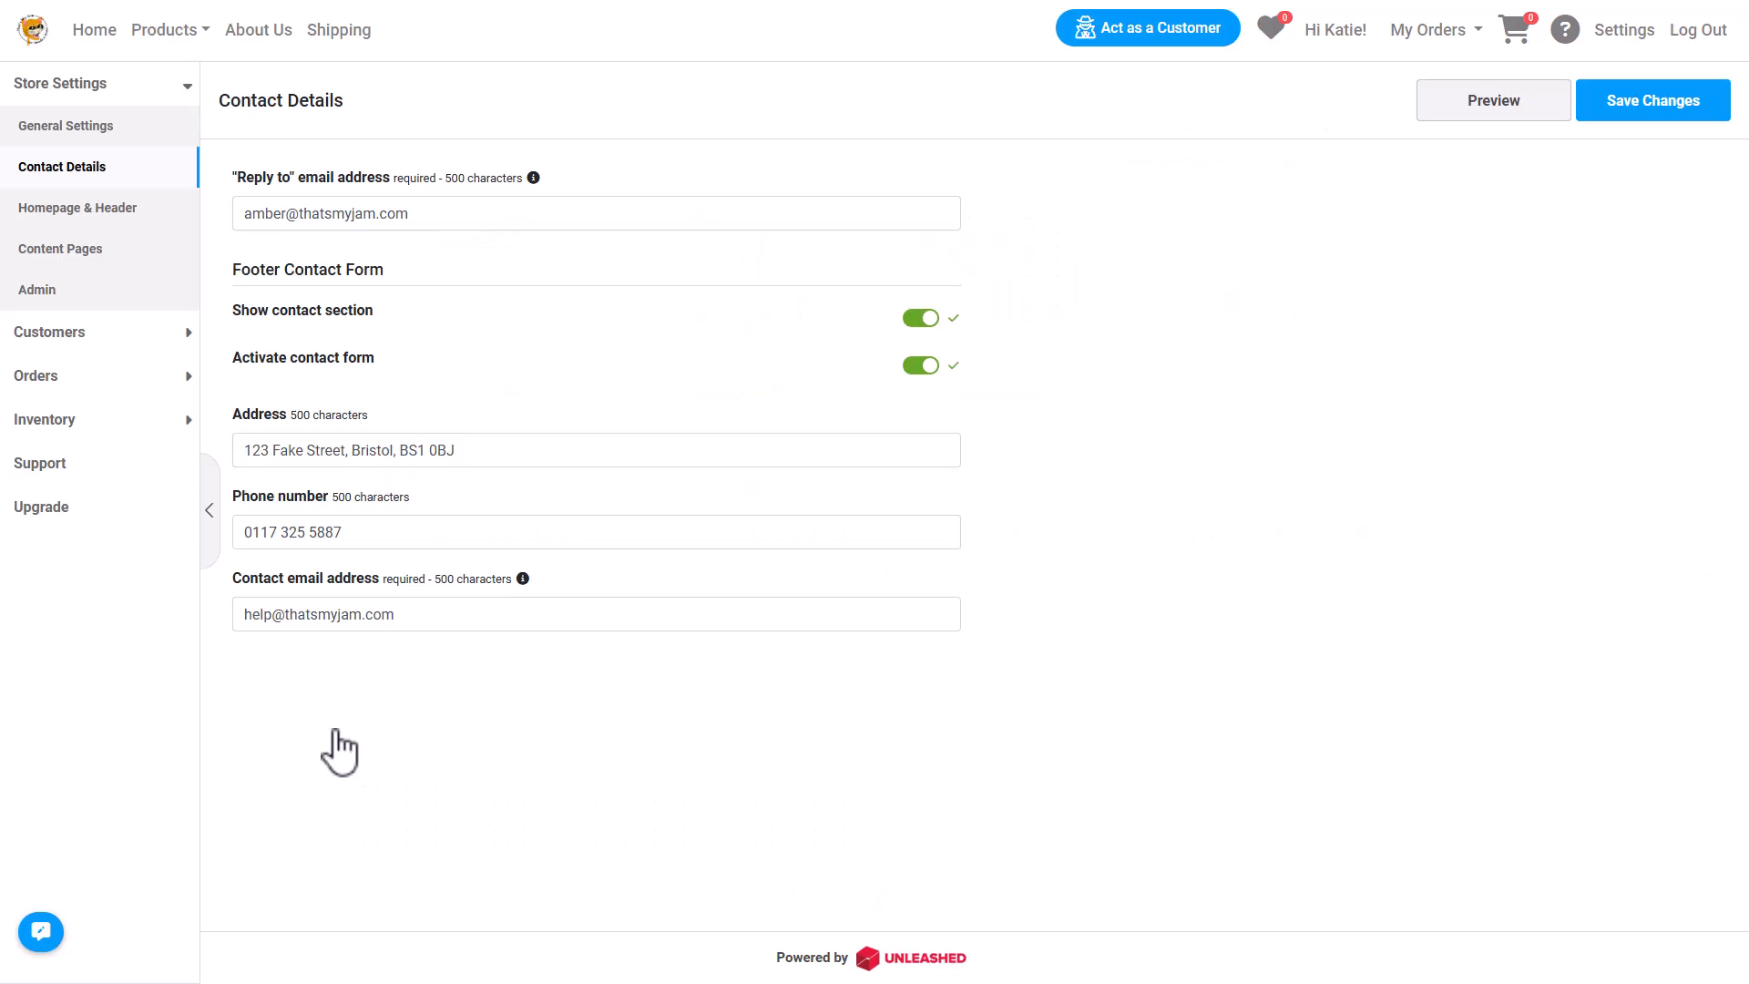
Set the position of Additional Content Page 2 to Footer.
{"action": "left_click", "coordinate": [157, 255]}
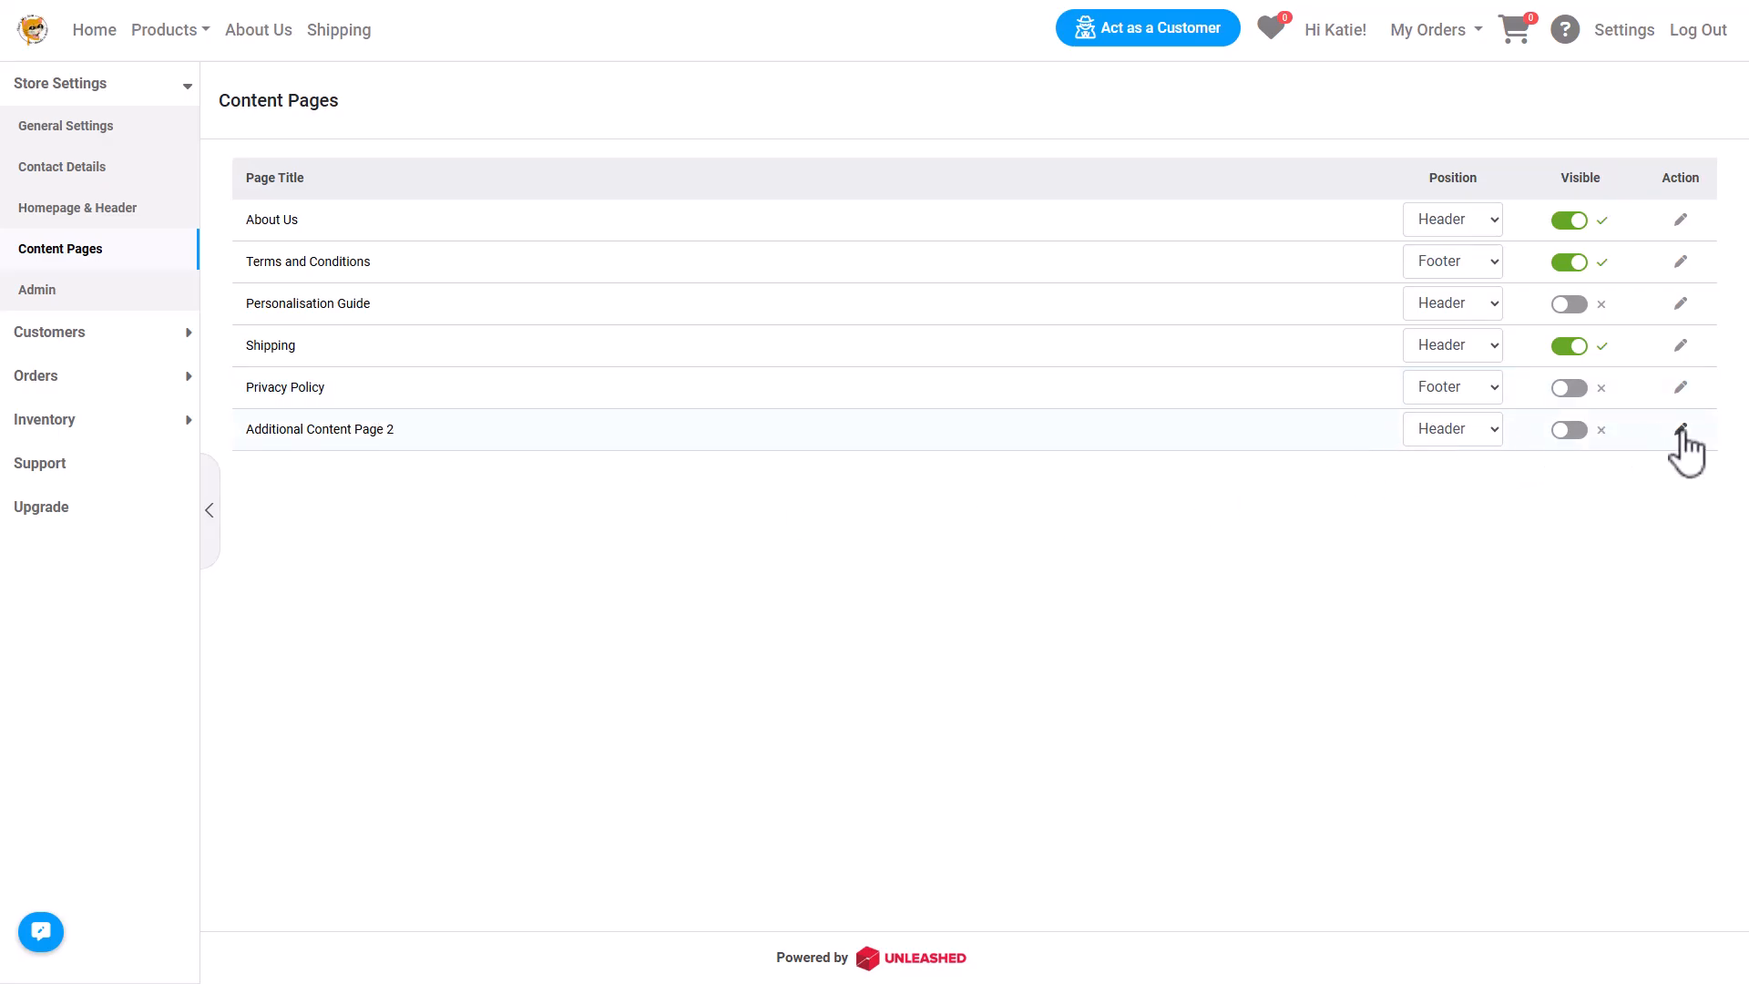
{"action": "left_click", "coordinate": [1494, 435]}
{"action": "left_click", "coordinate": [1485, 484]}
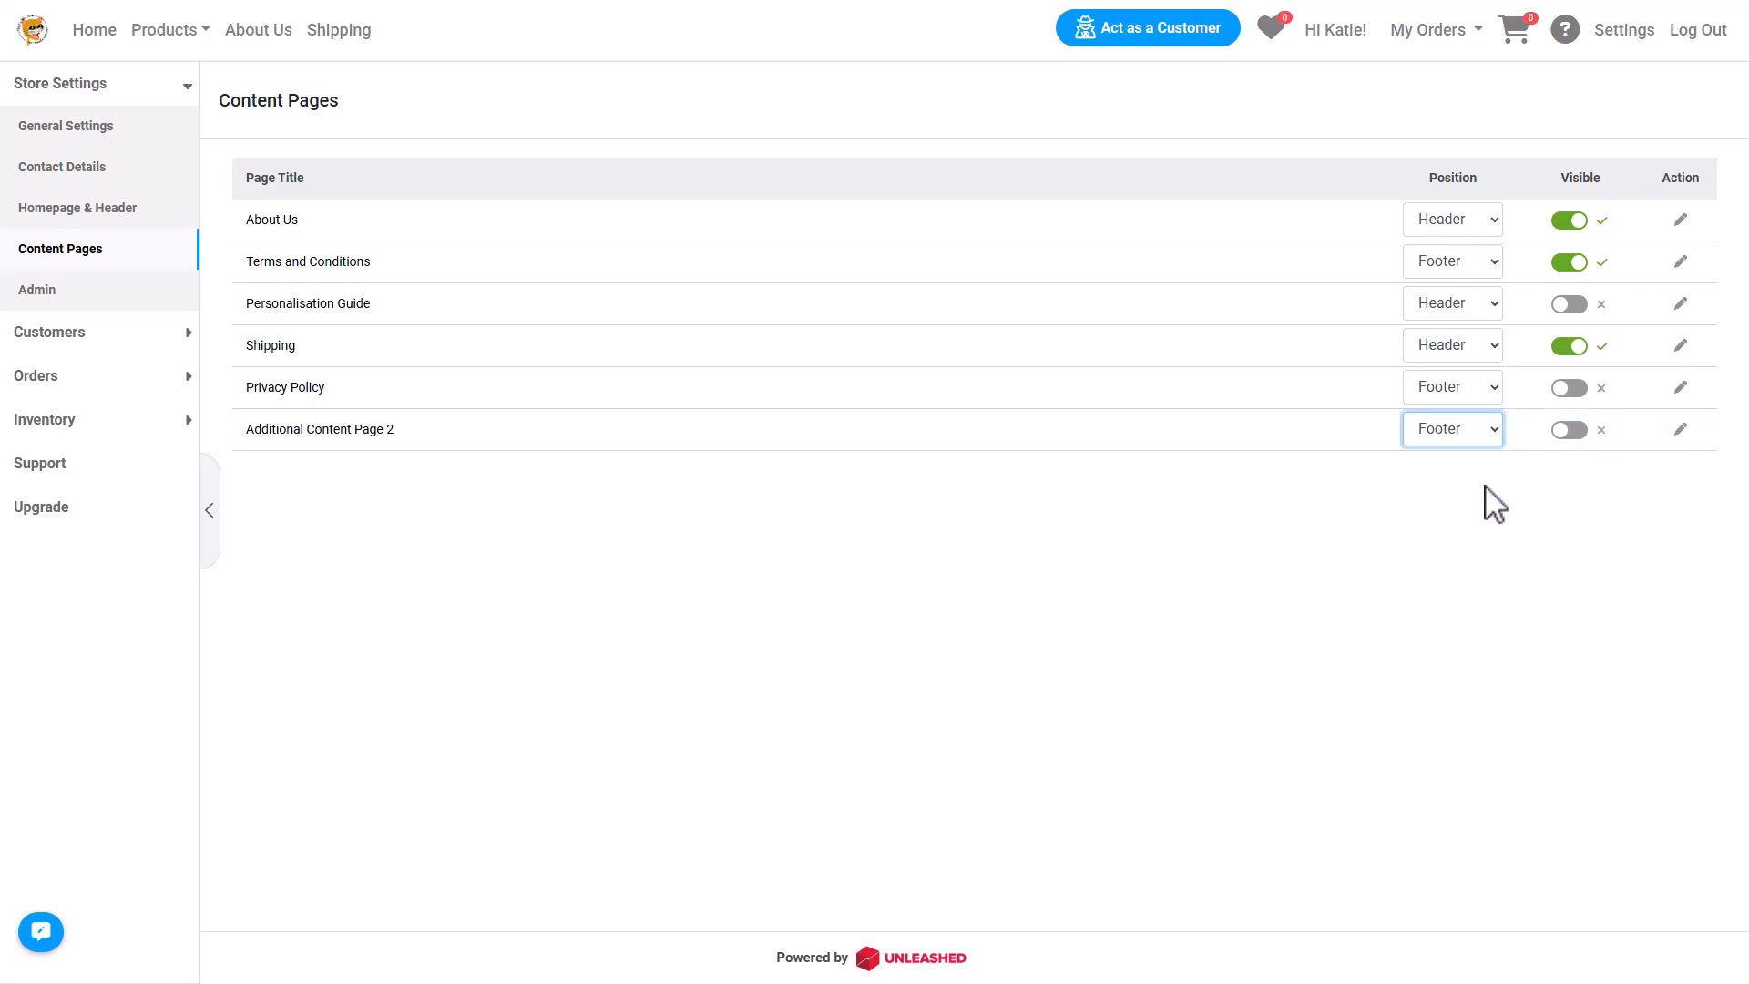
Retitle Additional Content Page 2 as Returns Information, paste in its page contents, and save.
{"action": "left_click", "coordinate": [1681, 430]}
{"action": "left_click", "coordinate": [375, 202]}
{"action": "key", "text": "ctrl+a"}
{"action": "type", "text": "R"}
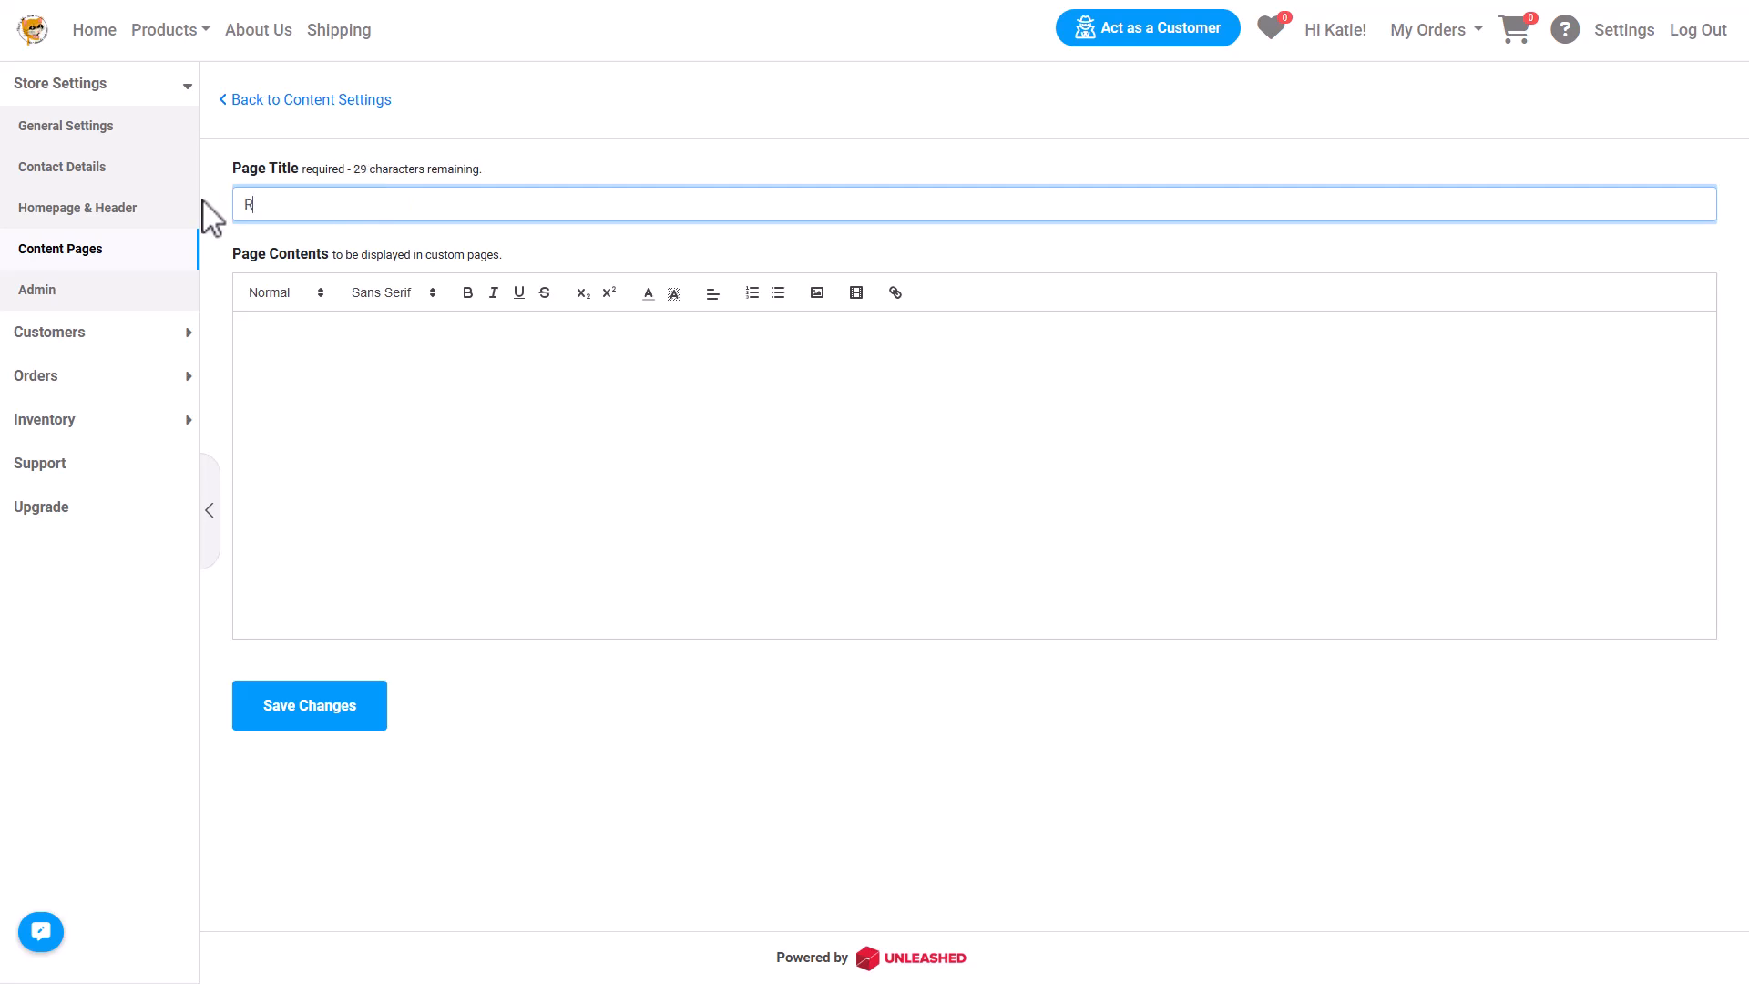
{"action": "left_click", "coordinate": [277, 321]}
{"action": "key", "text": "ctrl+v"}
{"action": "left_click", "coordinate": [320, 715]}
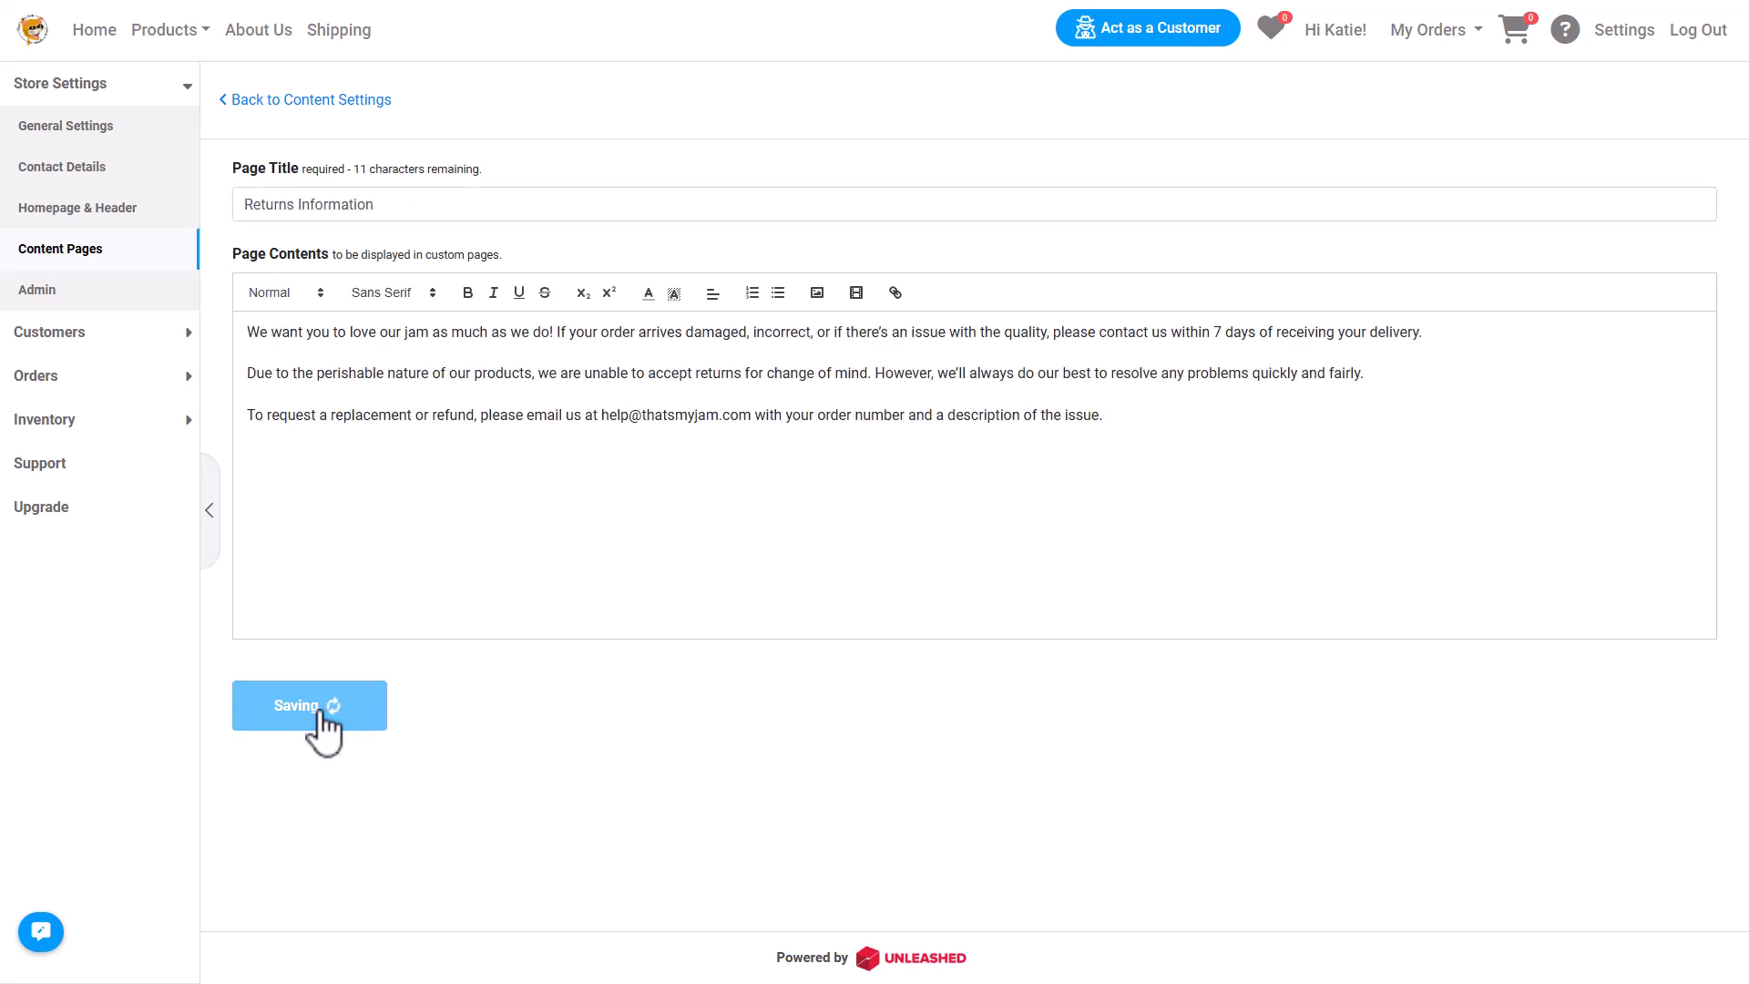
{"action": "left_click", "coordinate": [266, 102]}
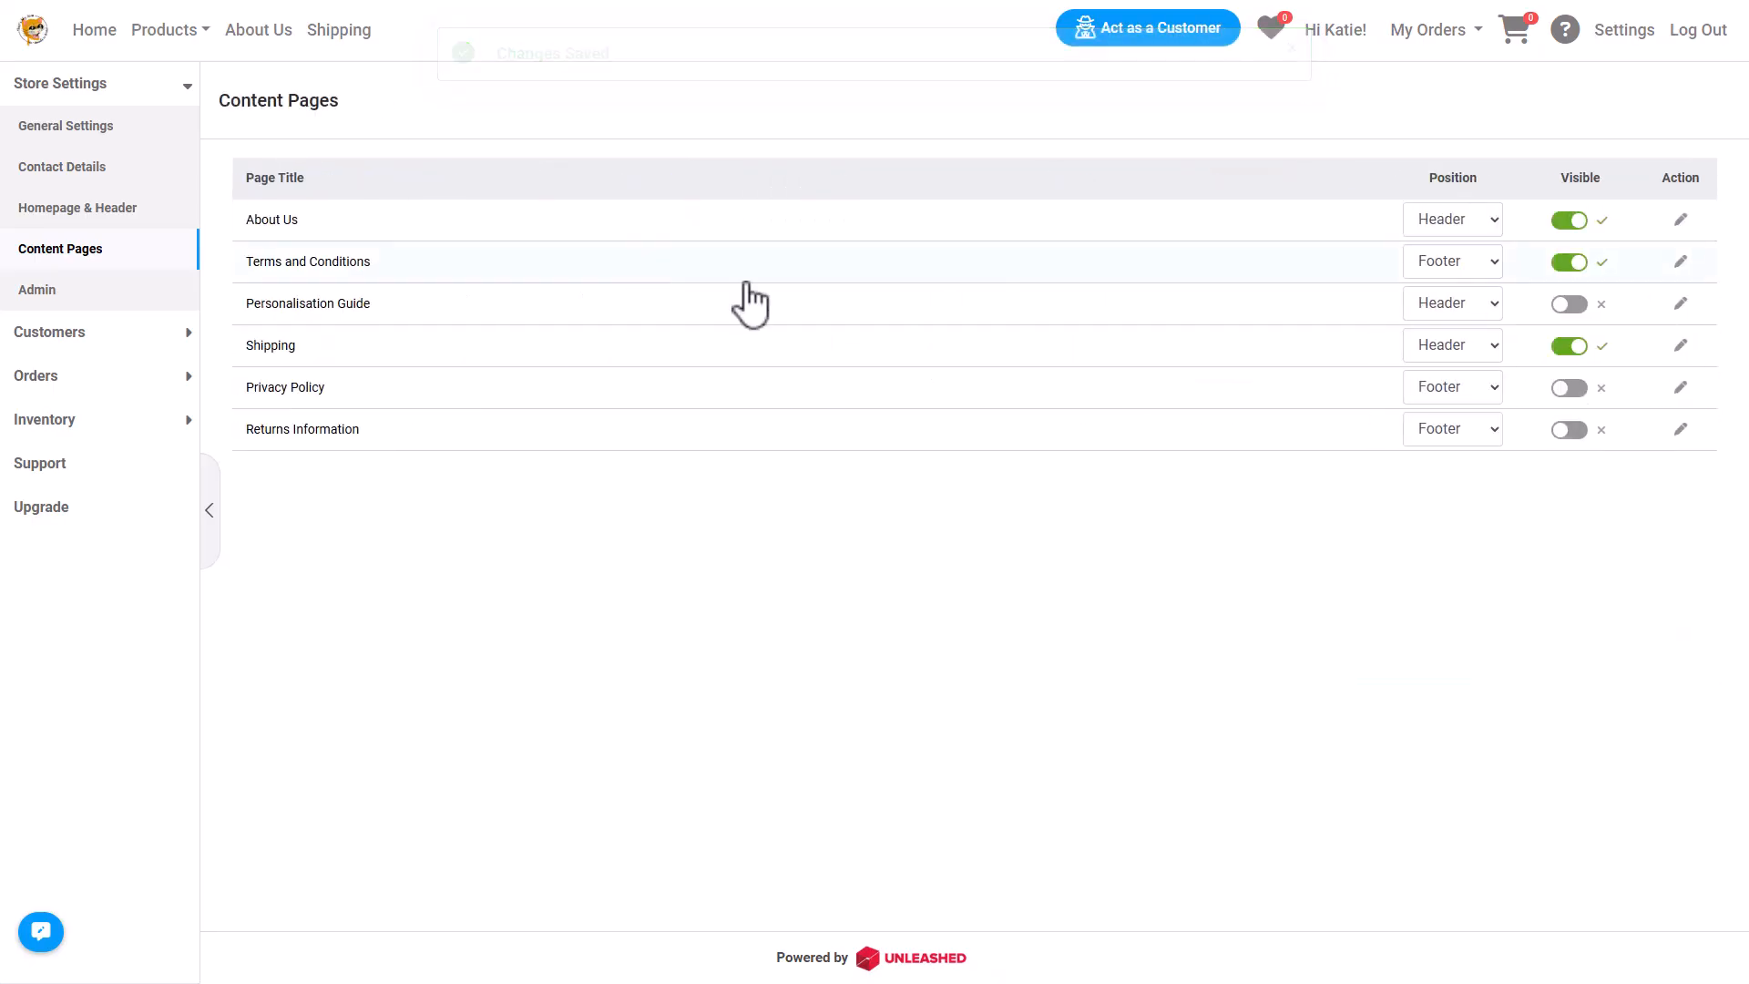
Make the Returns Information page visible and expand the inventory section.
{"action": "left_click", "coordinate": [1568, 430]}
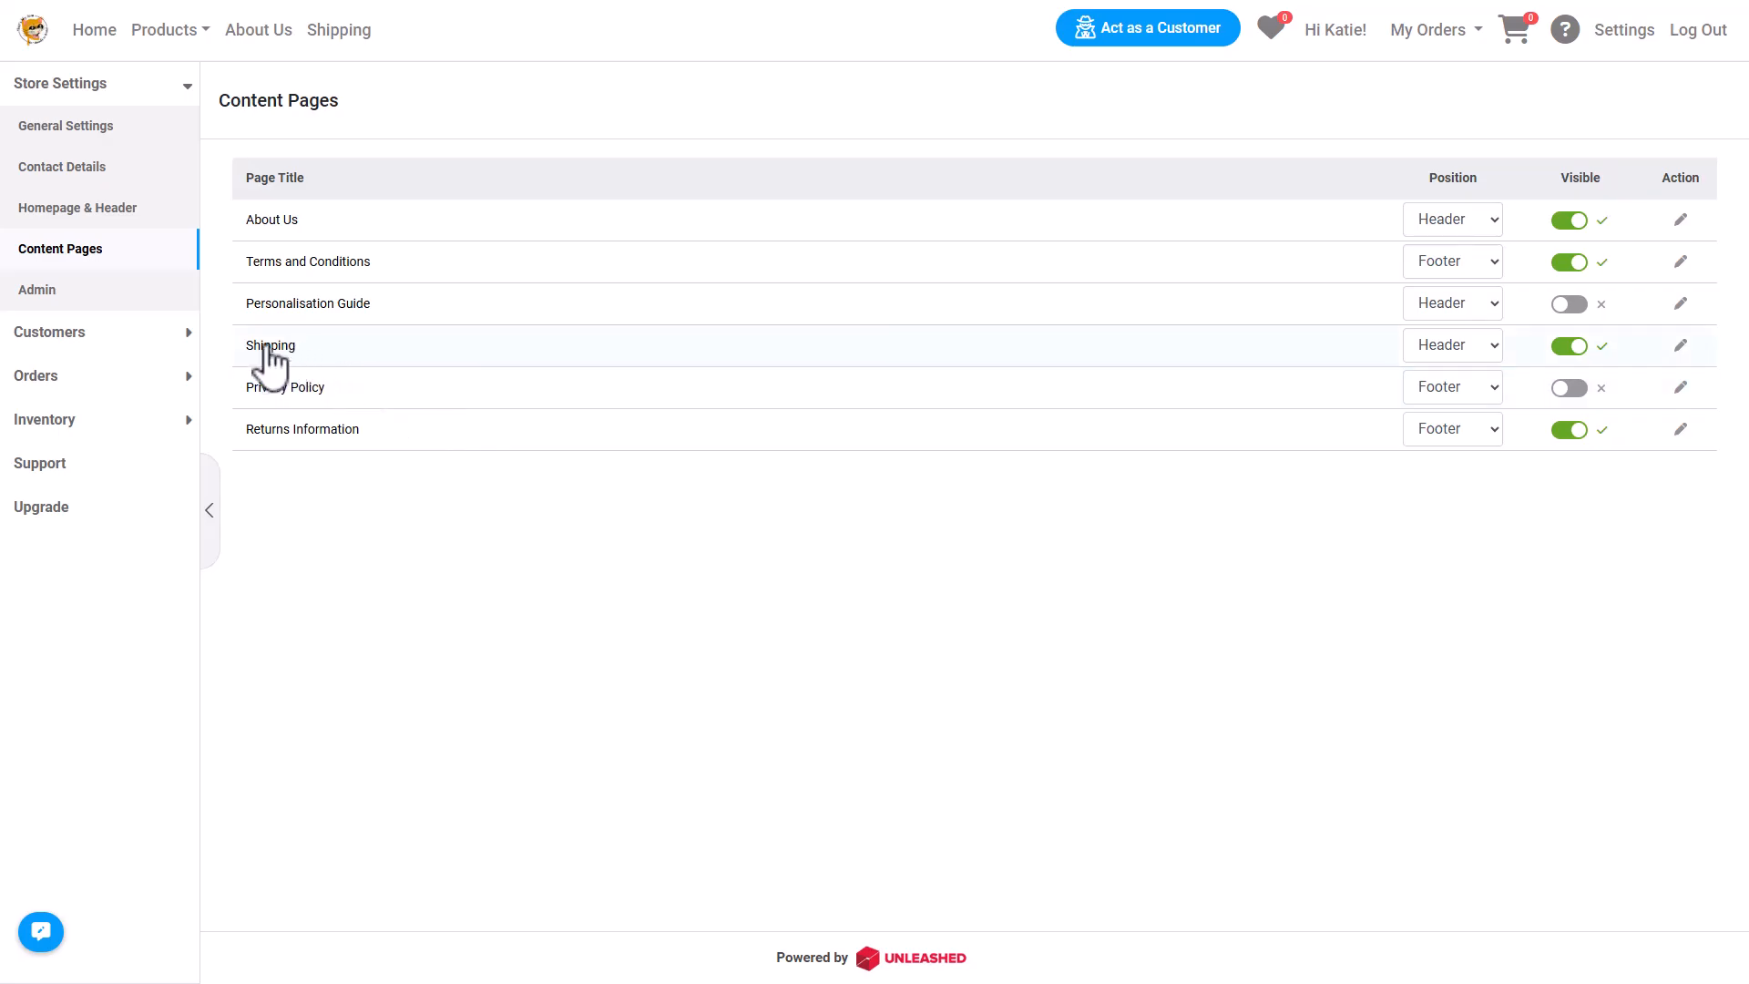
{"action": "left_click", "coordinate": [160, 421]}
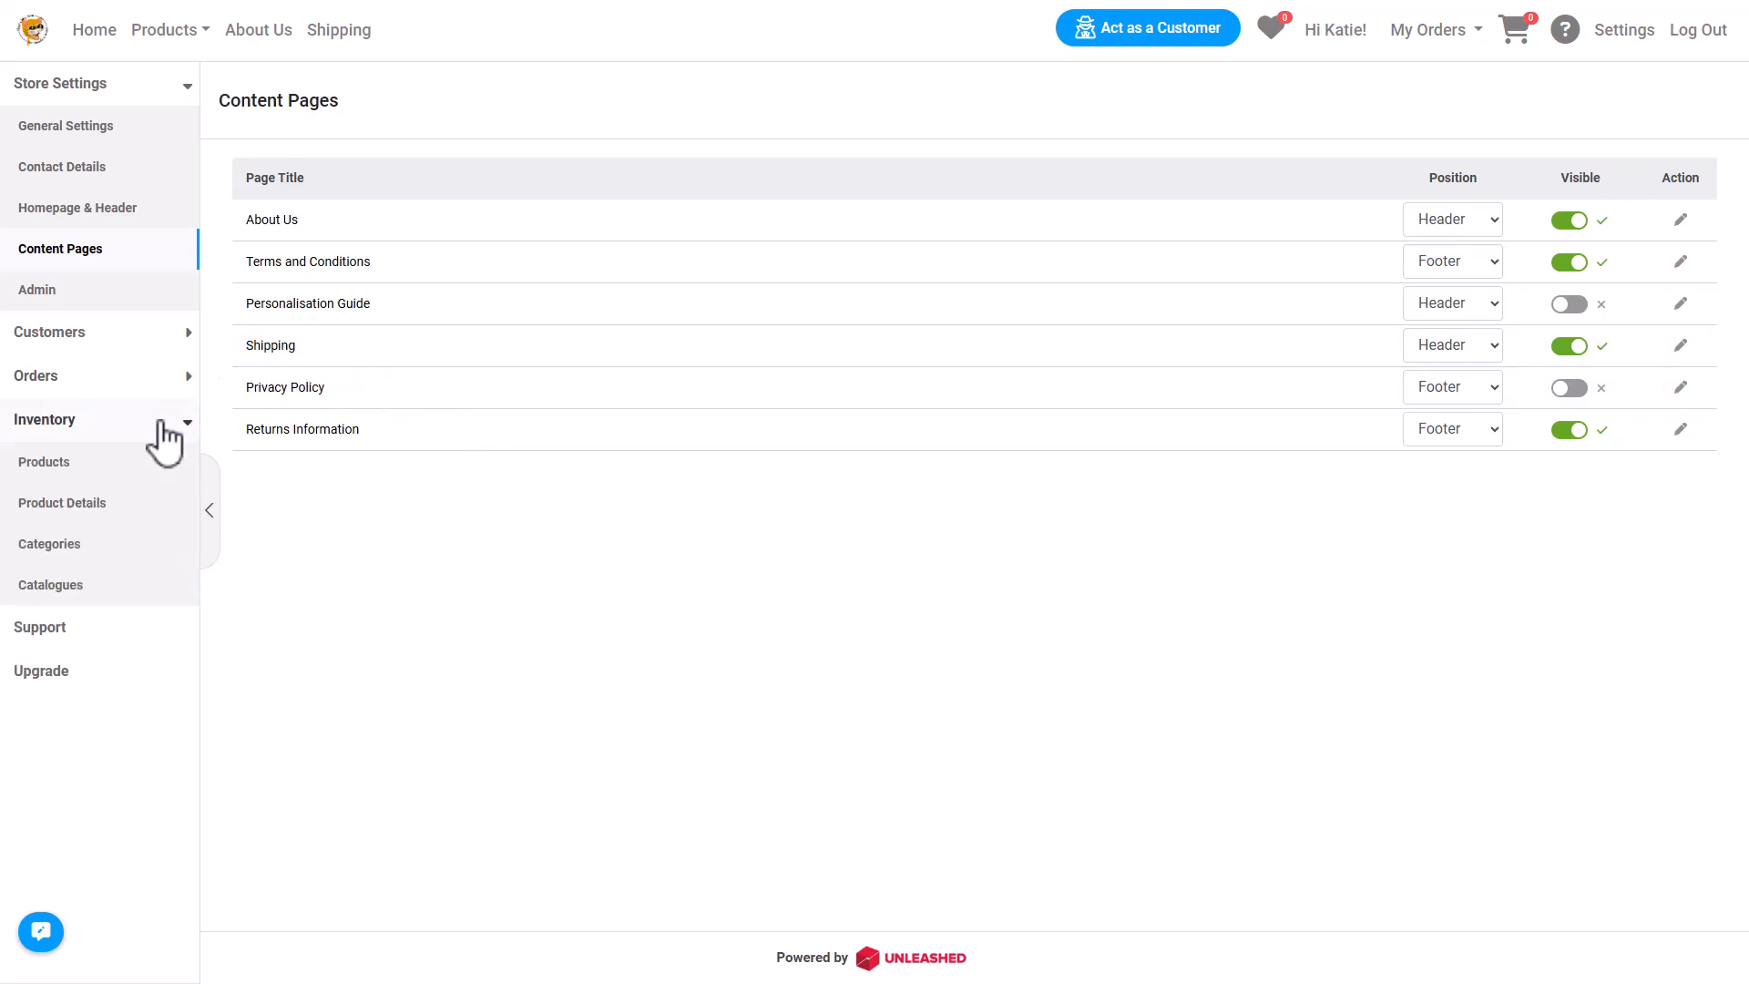
Open the product list and view its bulk actions menu.
{"action": "left_click", "coordinate": [117, 462]}
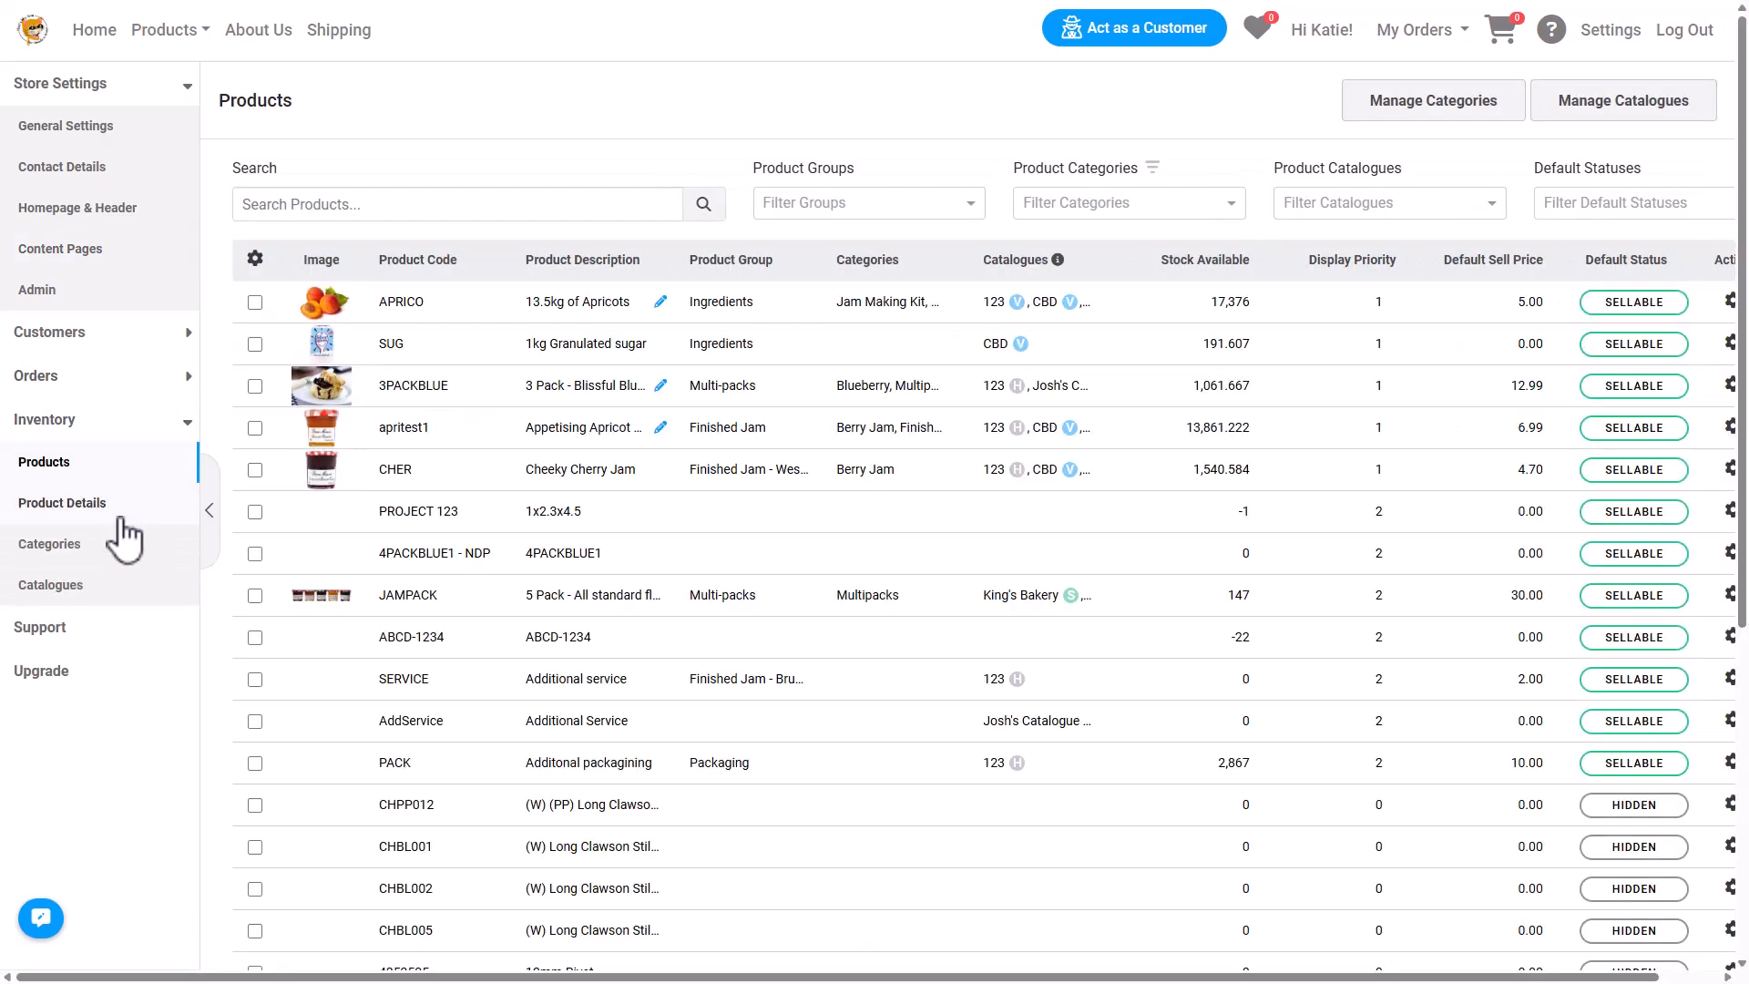
{"action": "left_click", "coordinate": [209, 510]}
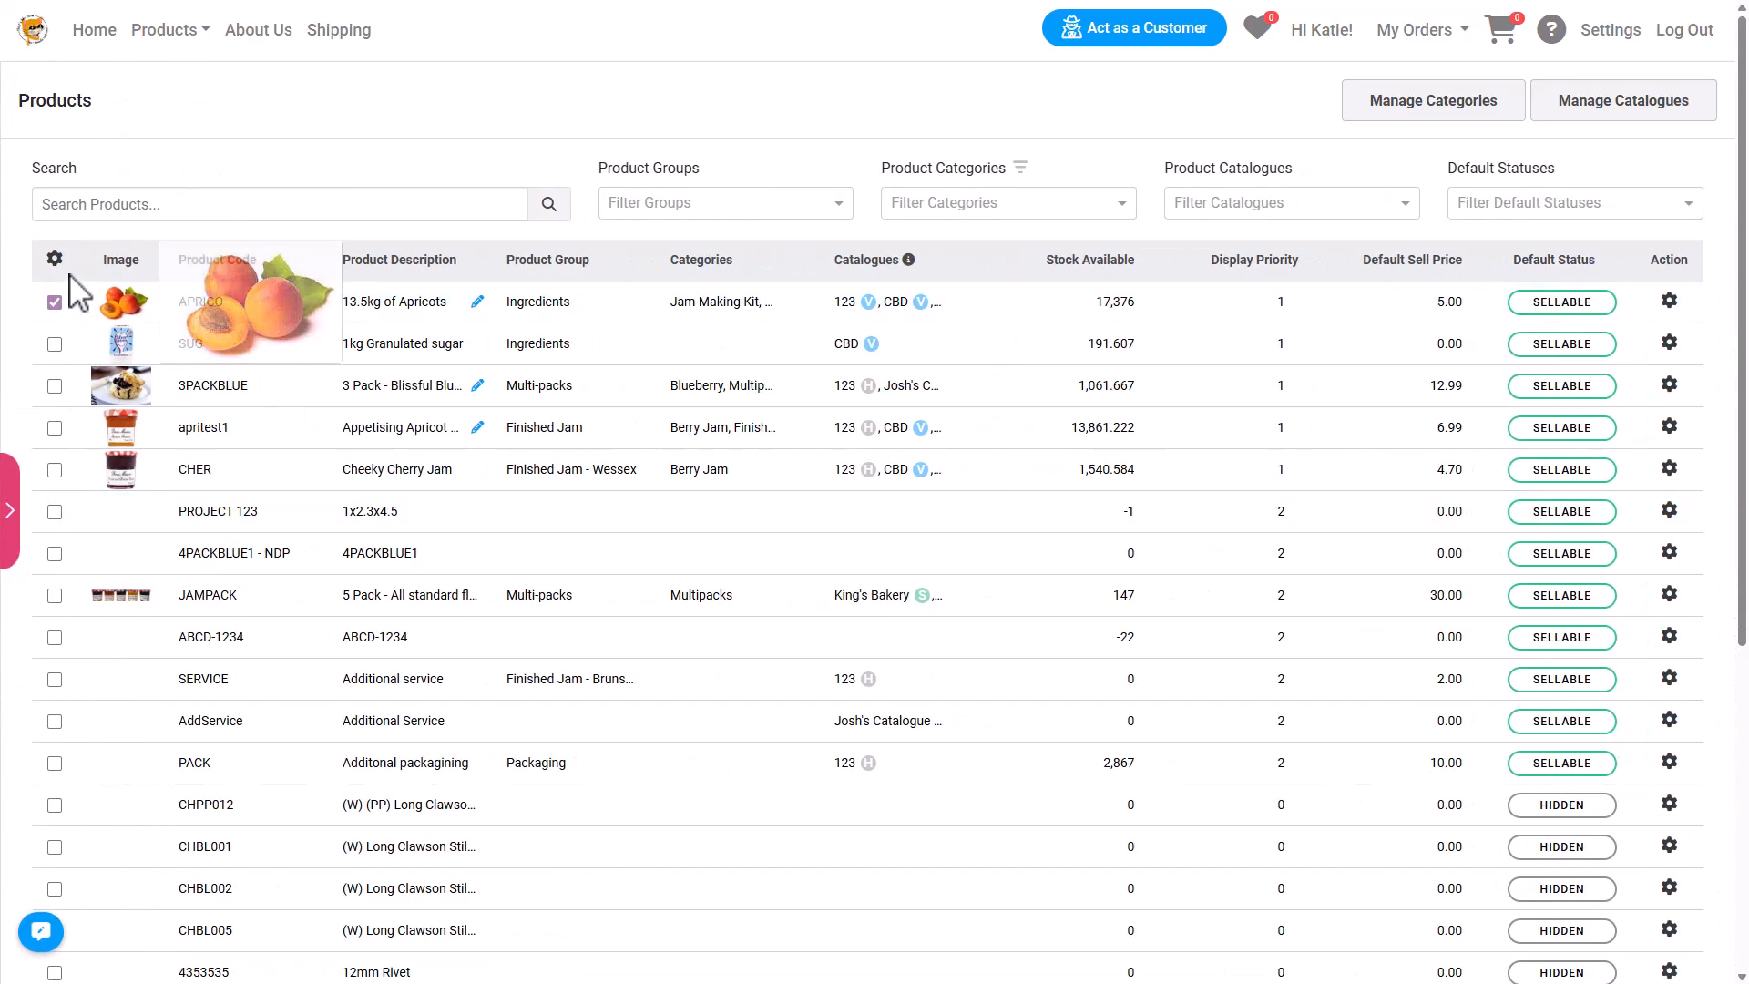
{"action": "left_click", "coordinate": [55, 257]}
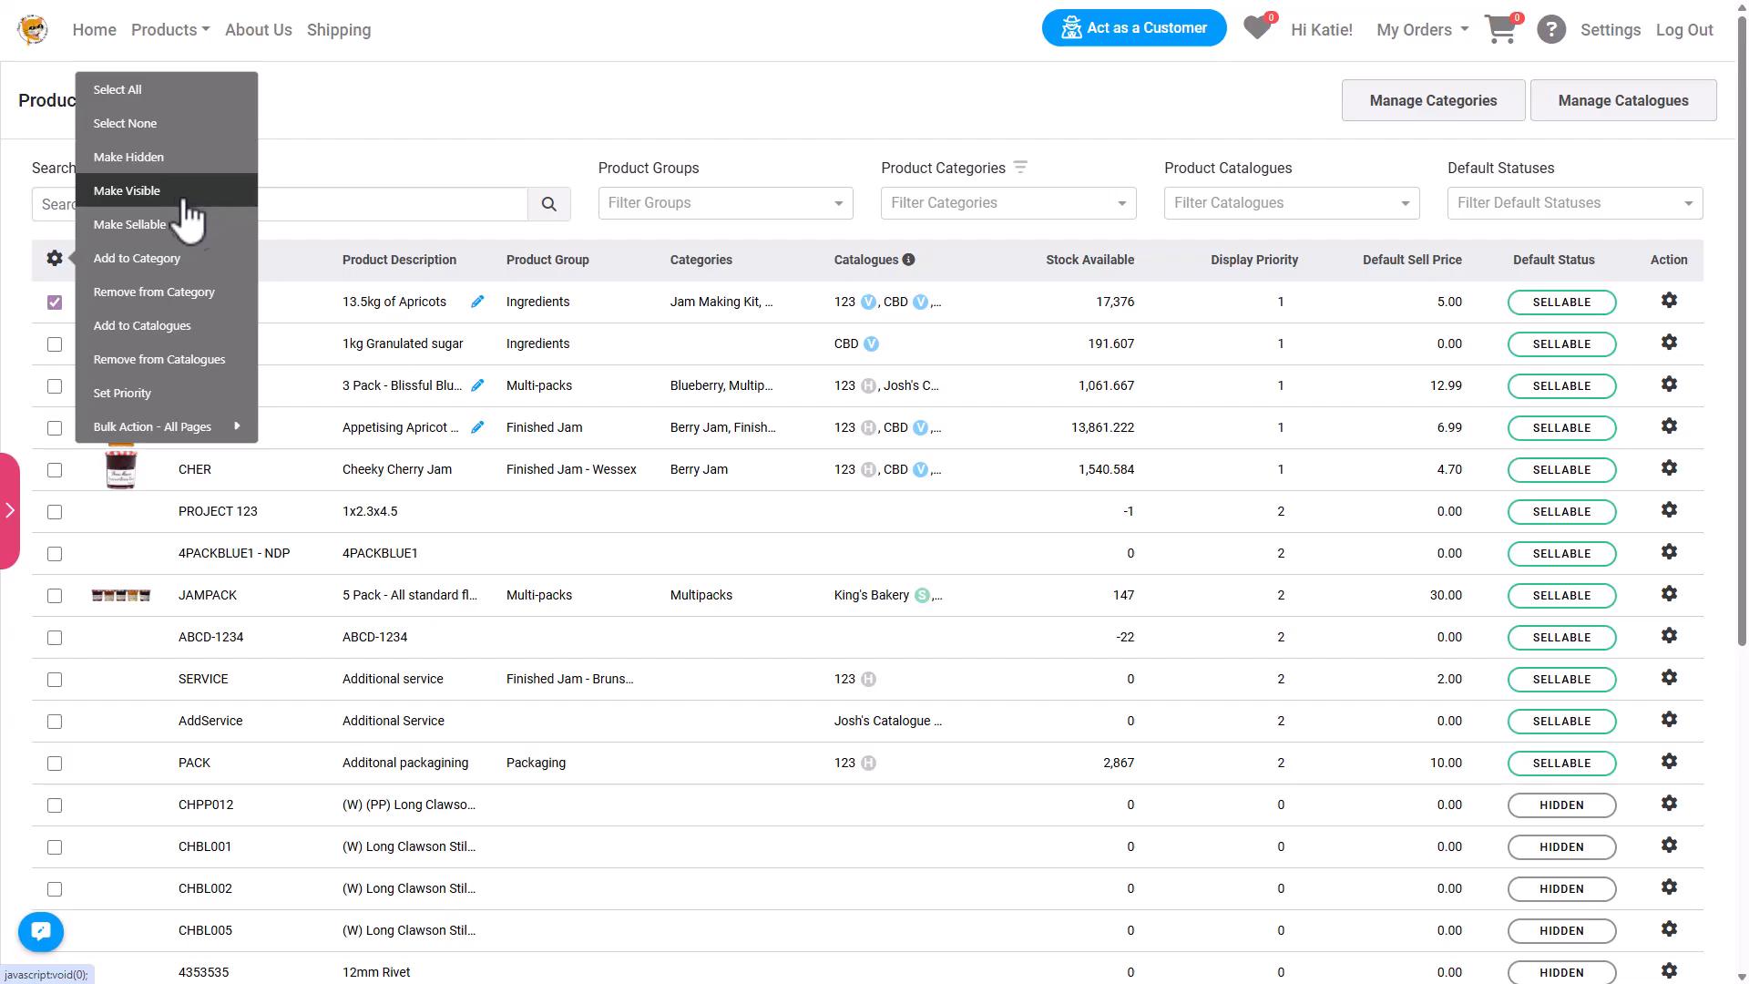
Examine the APRICO product's description editor, image preview and the bulk actions menu.
{"action": "left_click", "coordinate": [477, 303]}
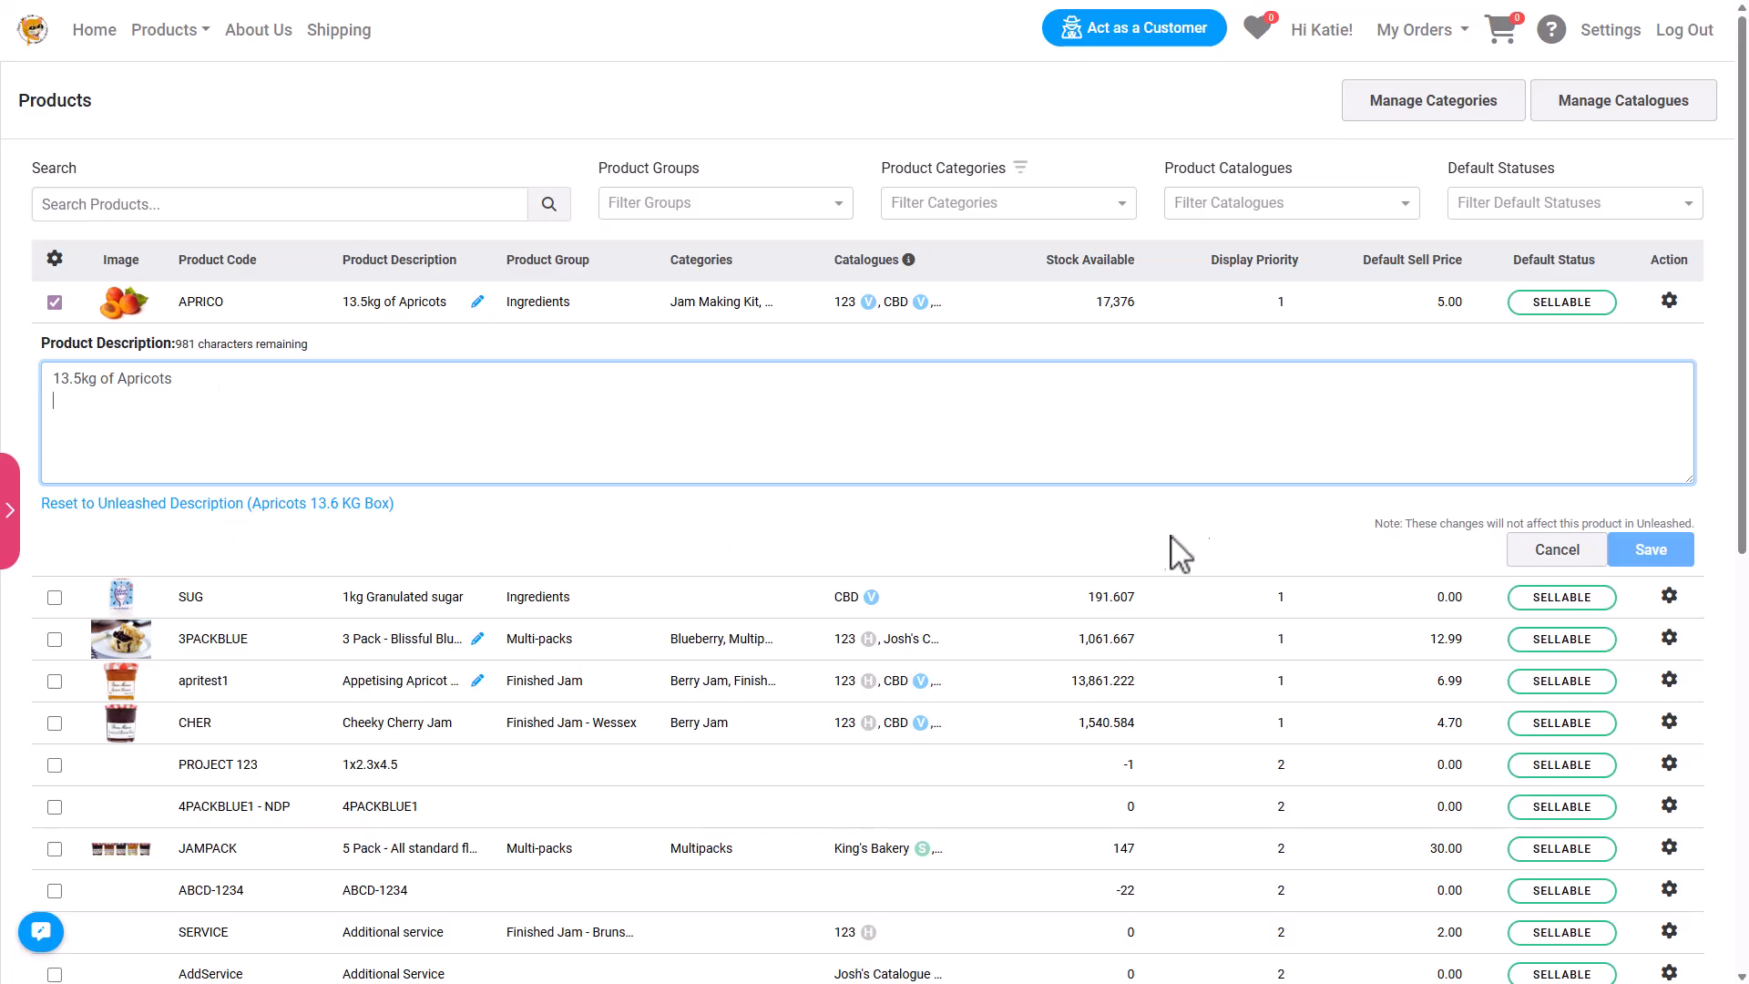
{"action": "left_click", "coordinate": [1585, 558]}
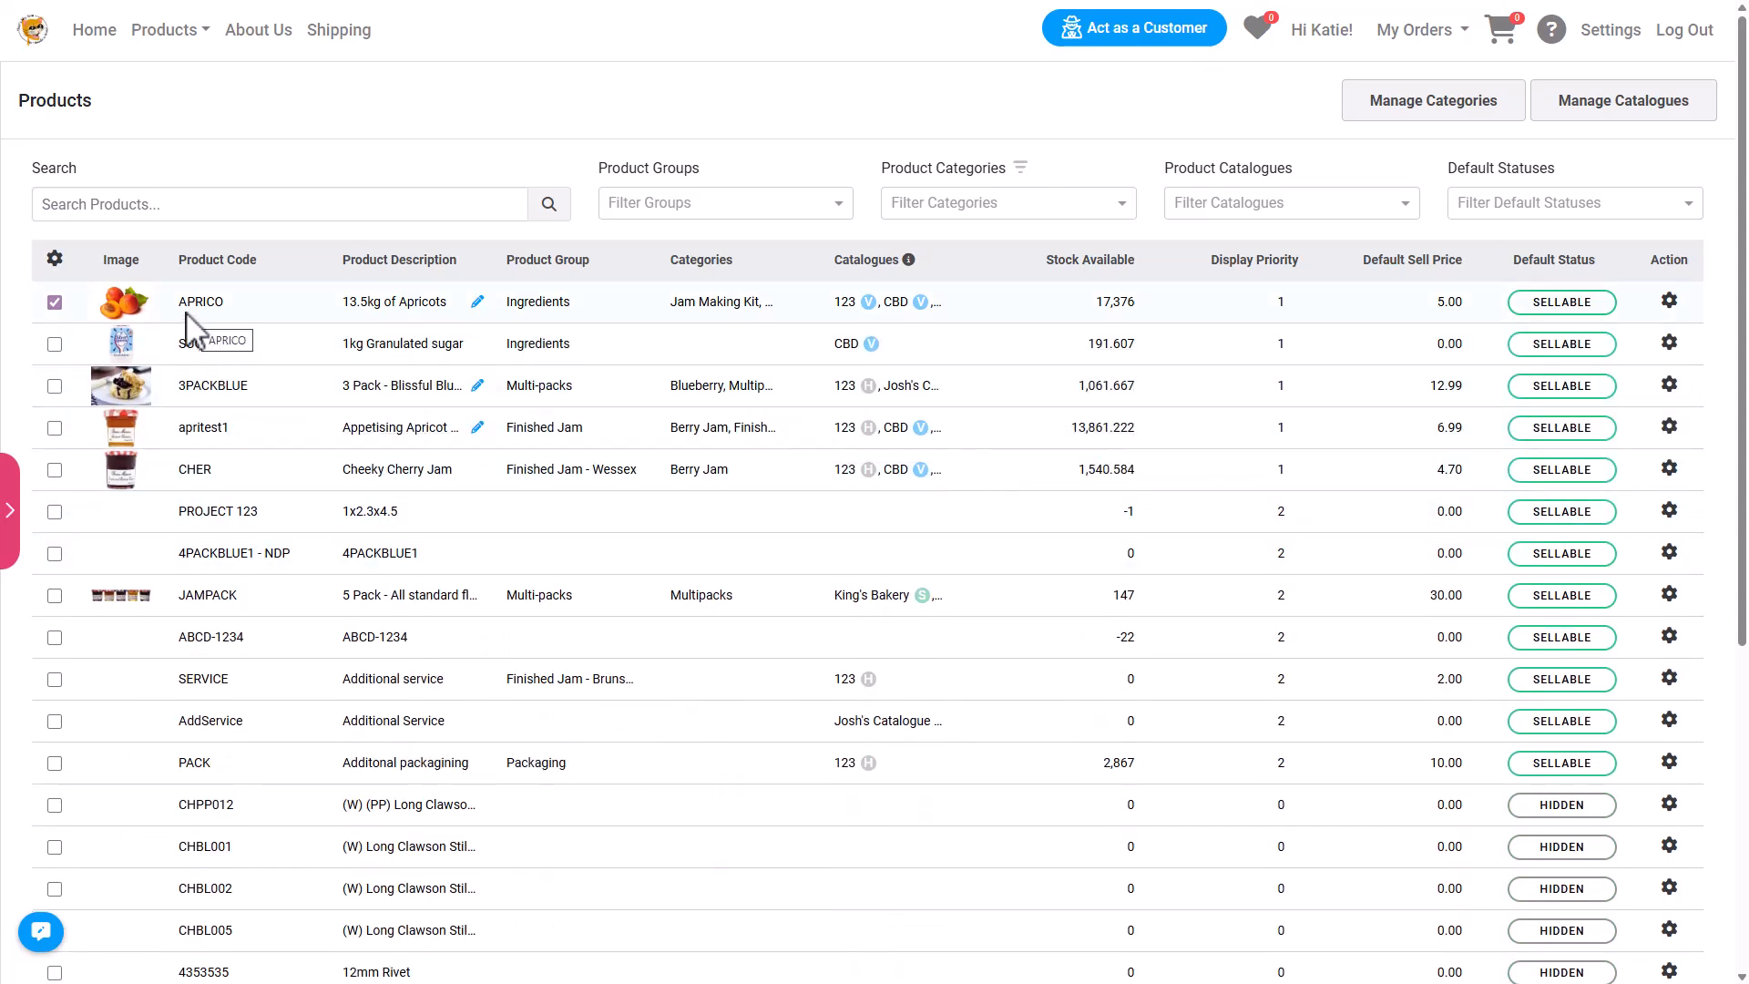
{"action": "mouse_move", "coordinate": [119, 291]}
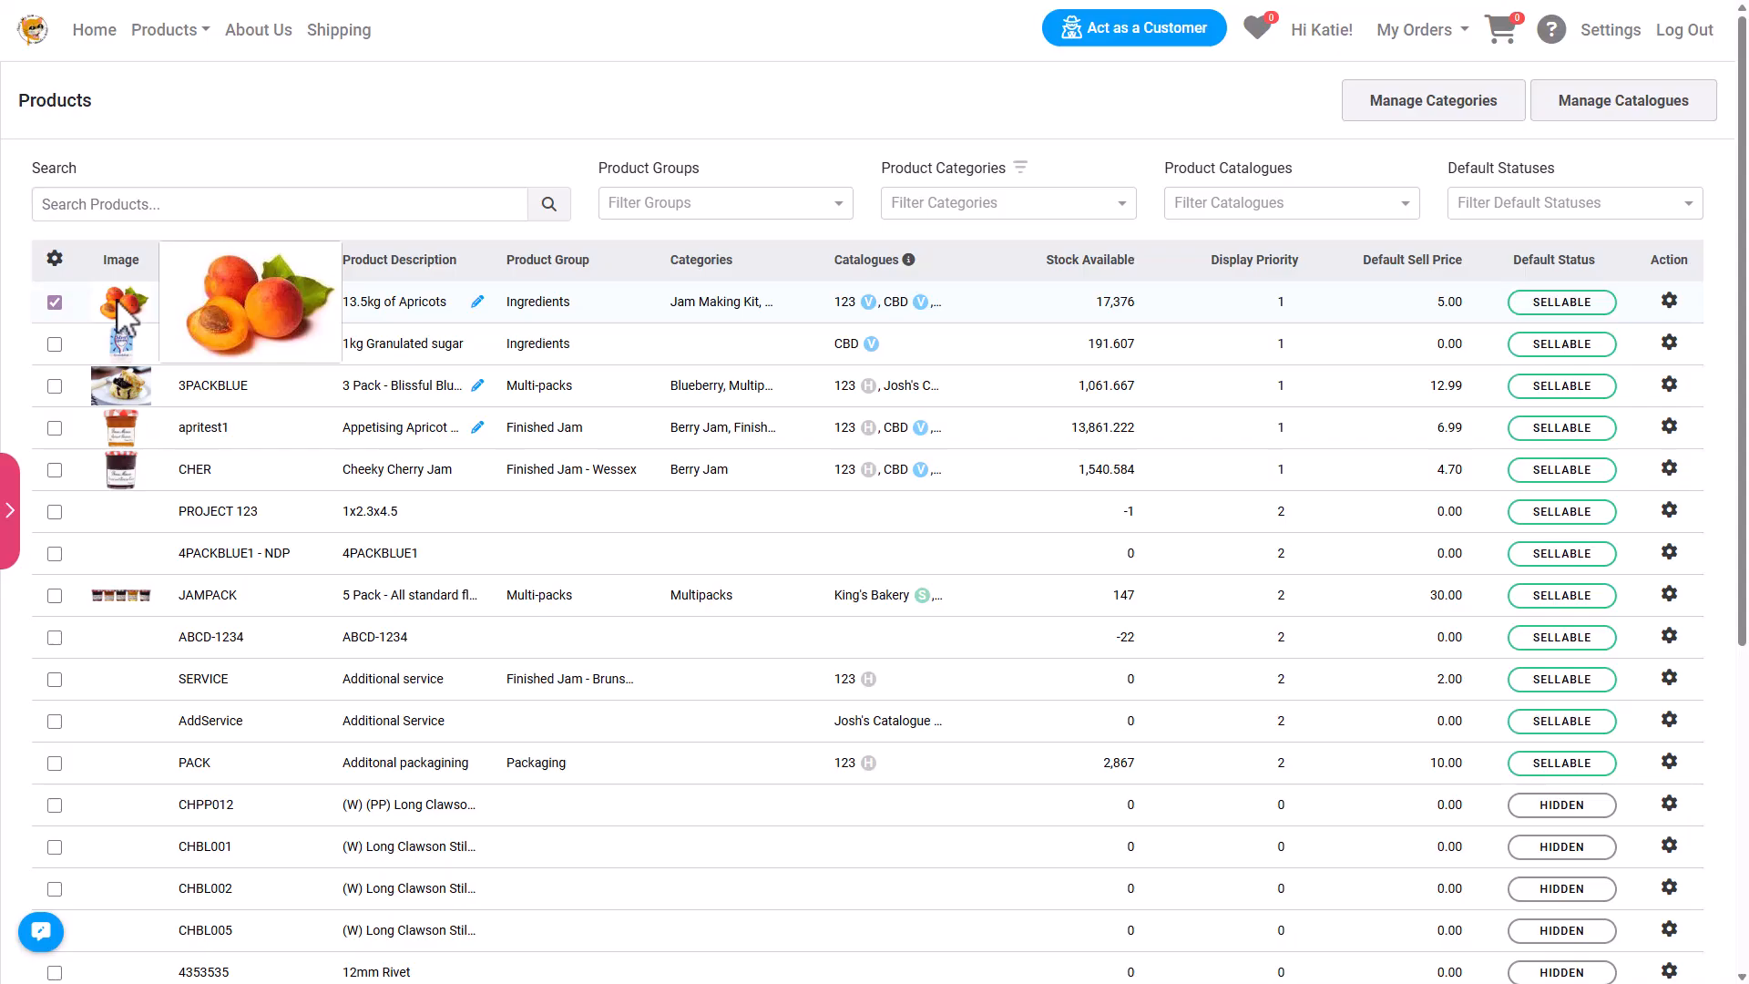
{"action": "left_click", "coordinate": [54, 259]}
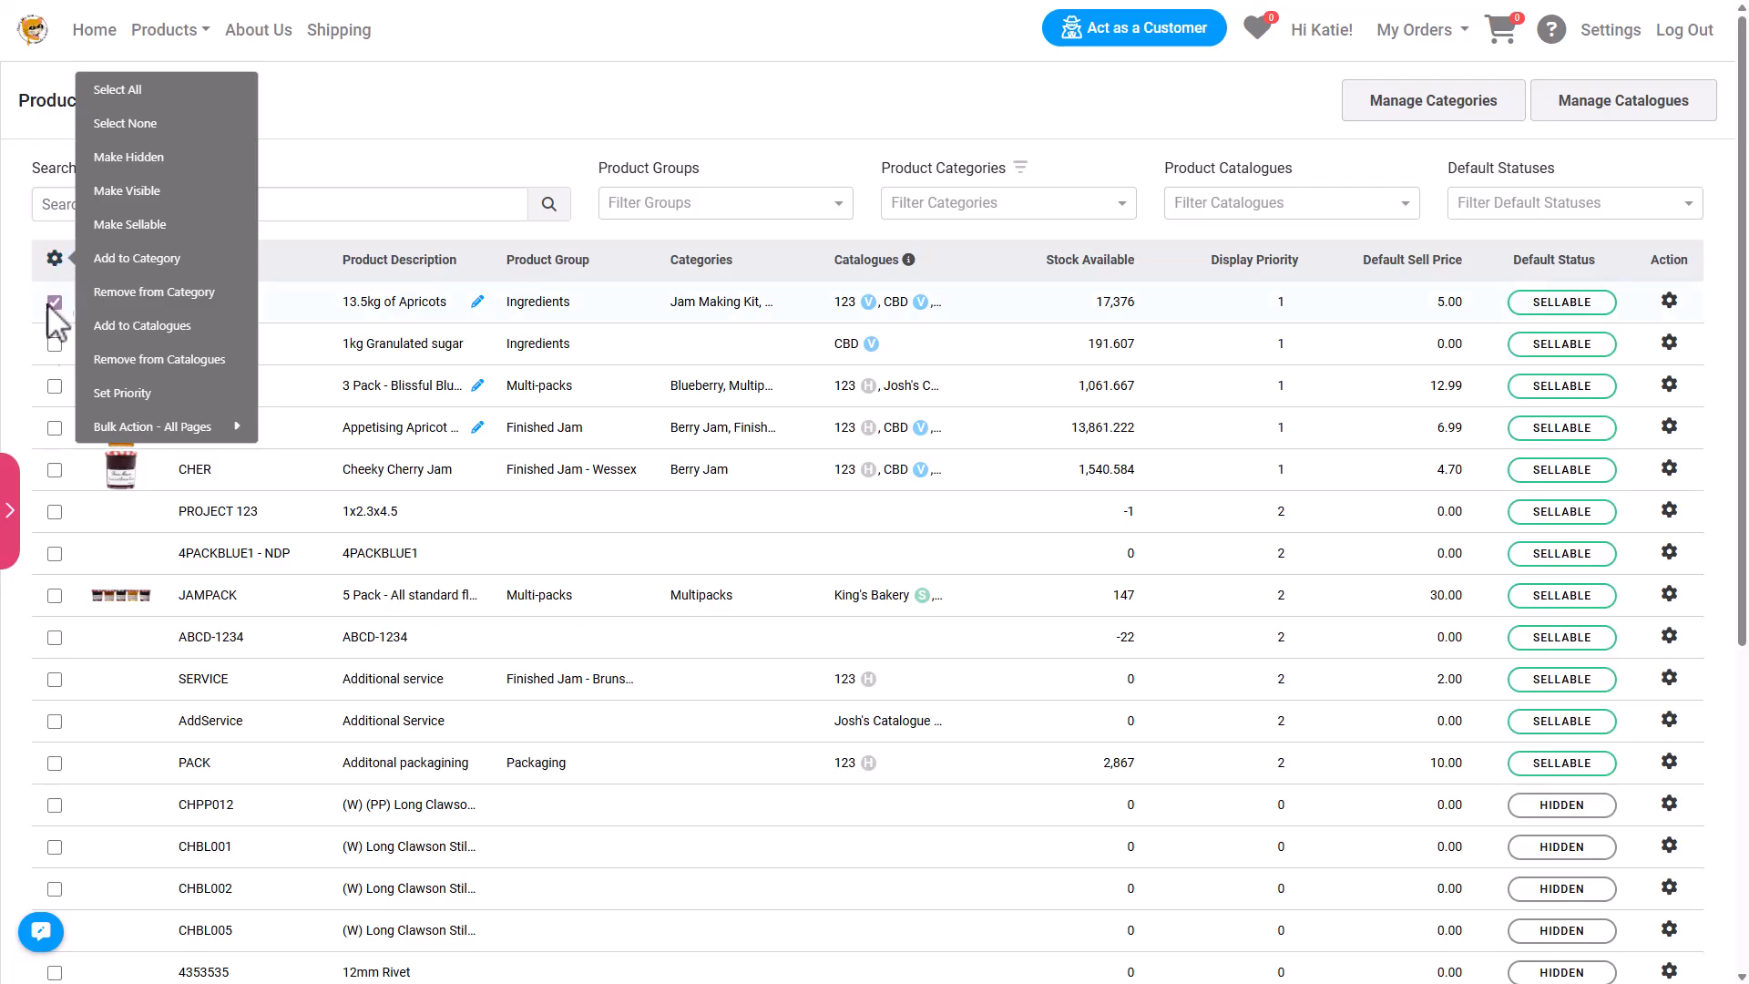
{"action": "left_click", "coordinate": [11, 510]}
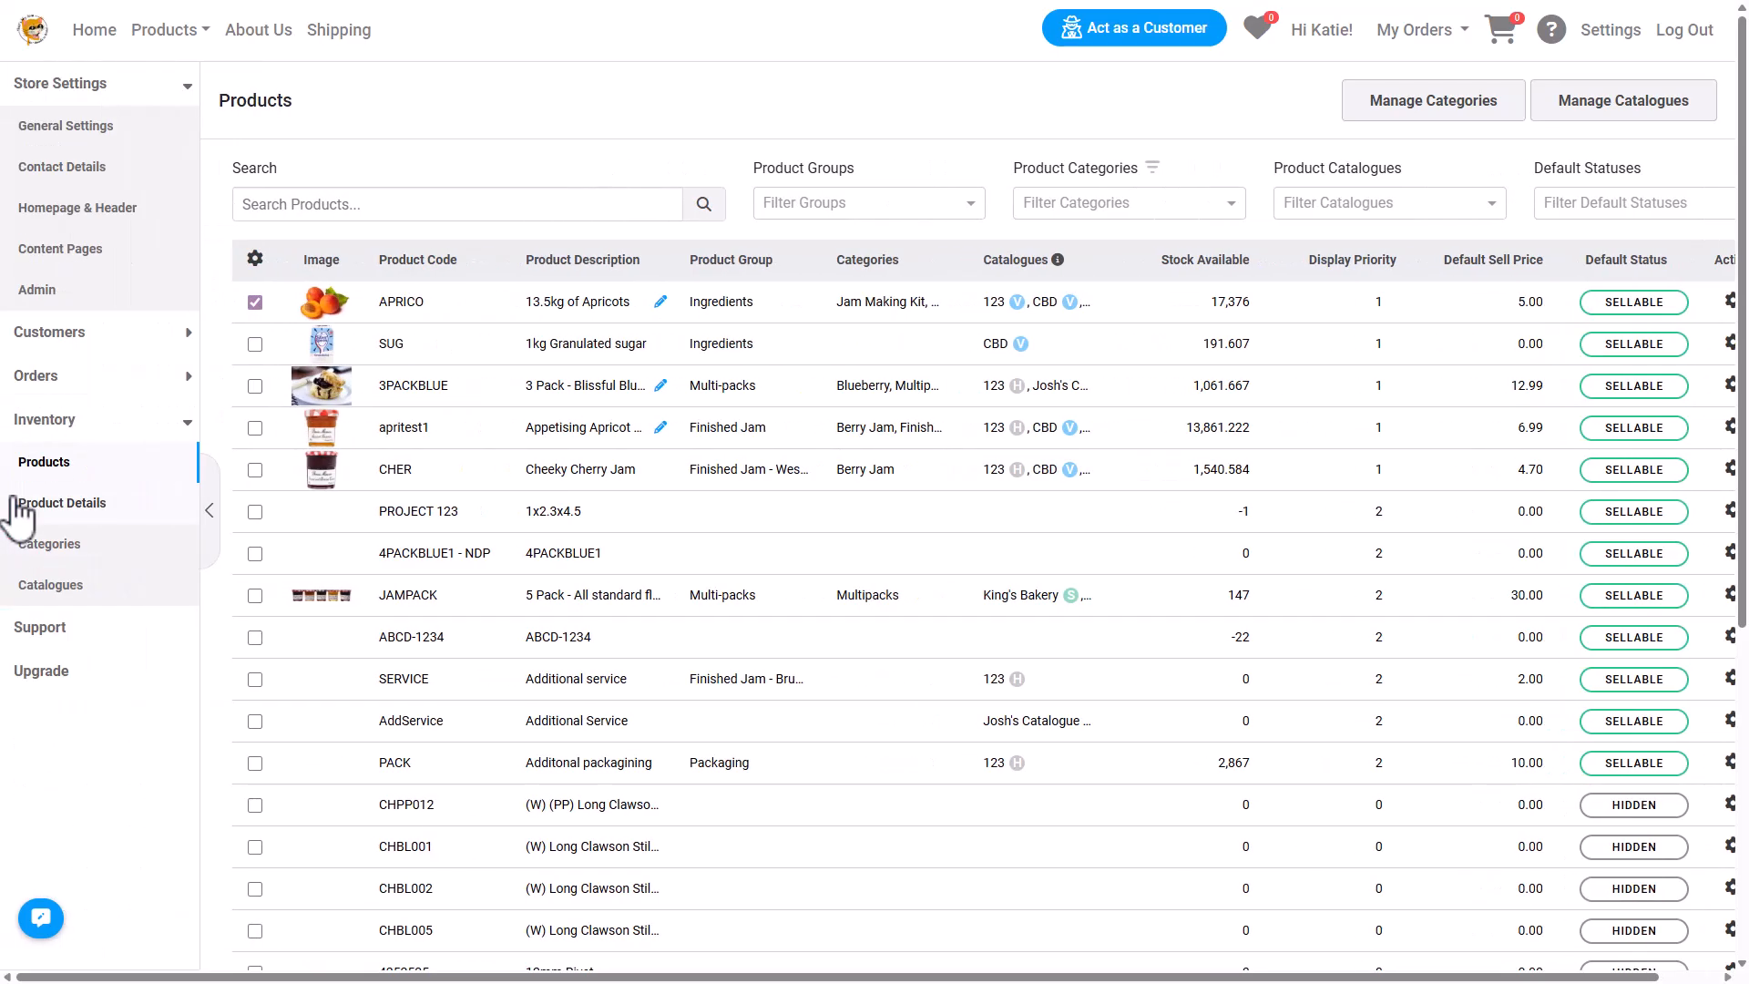
Review the product details display settings and the product categories list.
{"action": "left_click", "coordinate": [34, 504]}
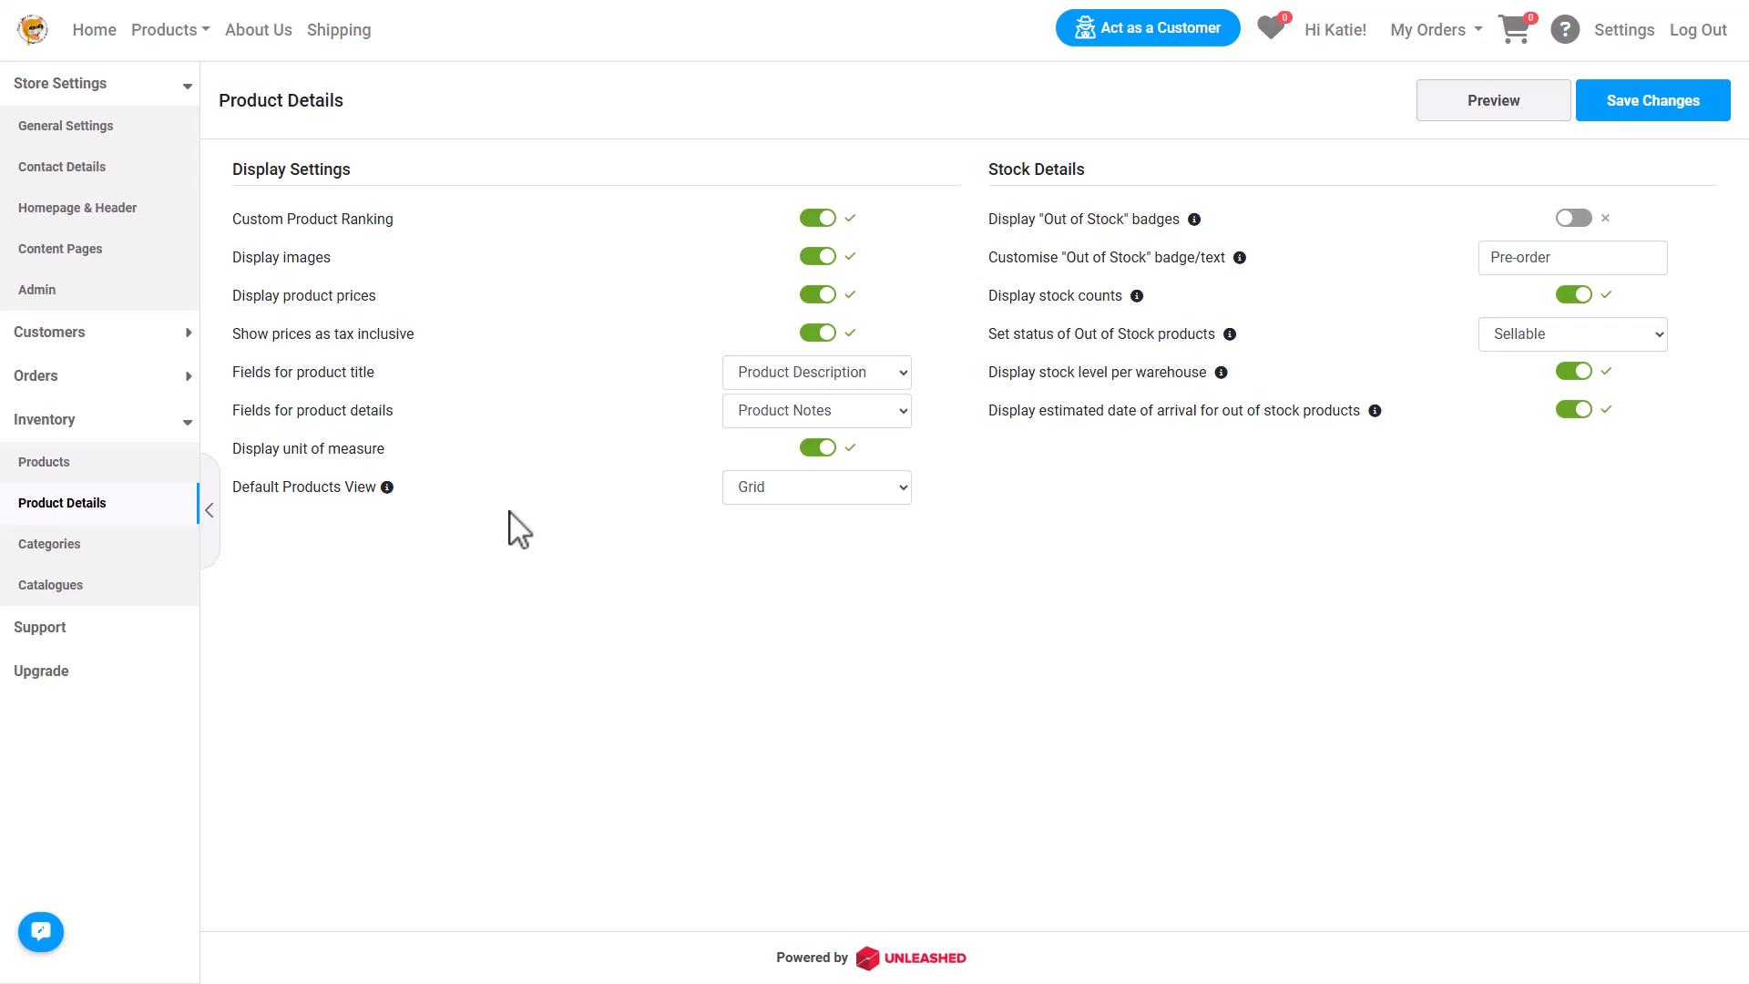
{"action": "left_click", "coordinate": [92, 547]}
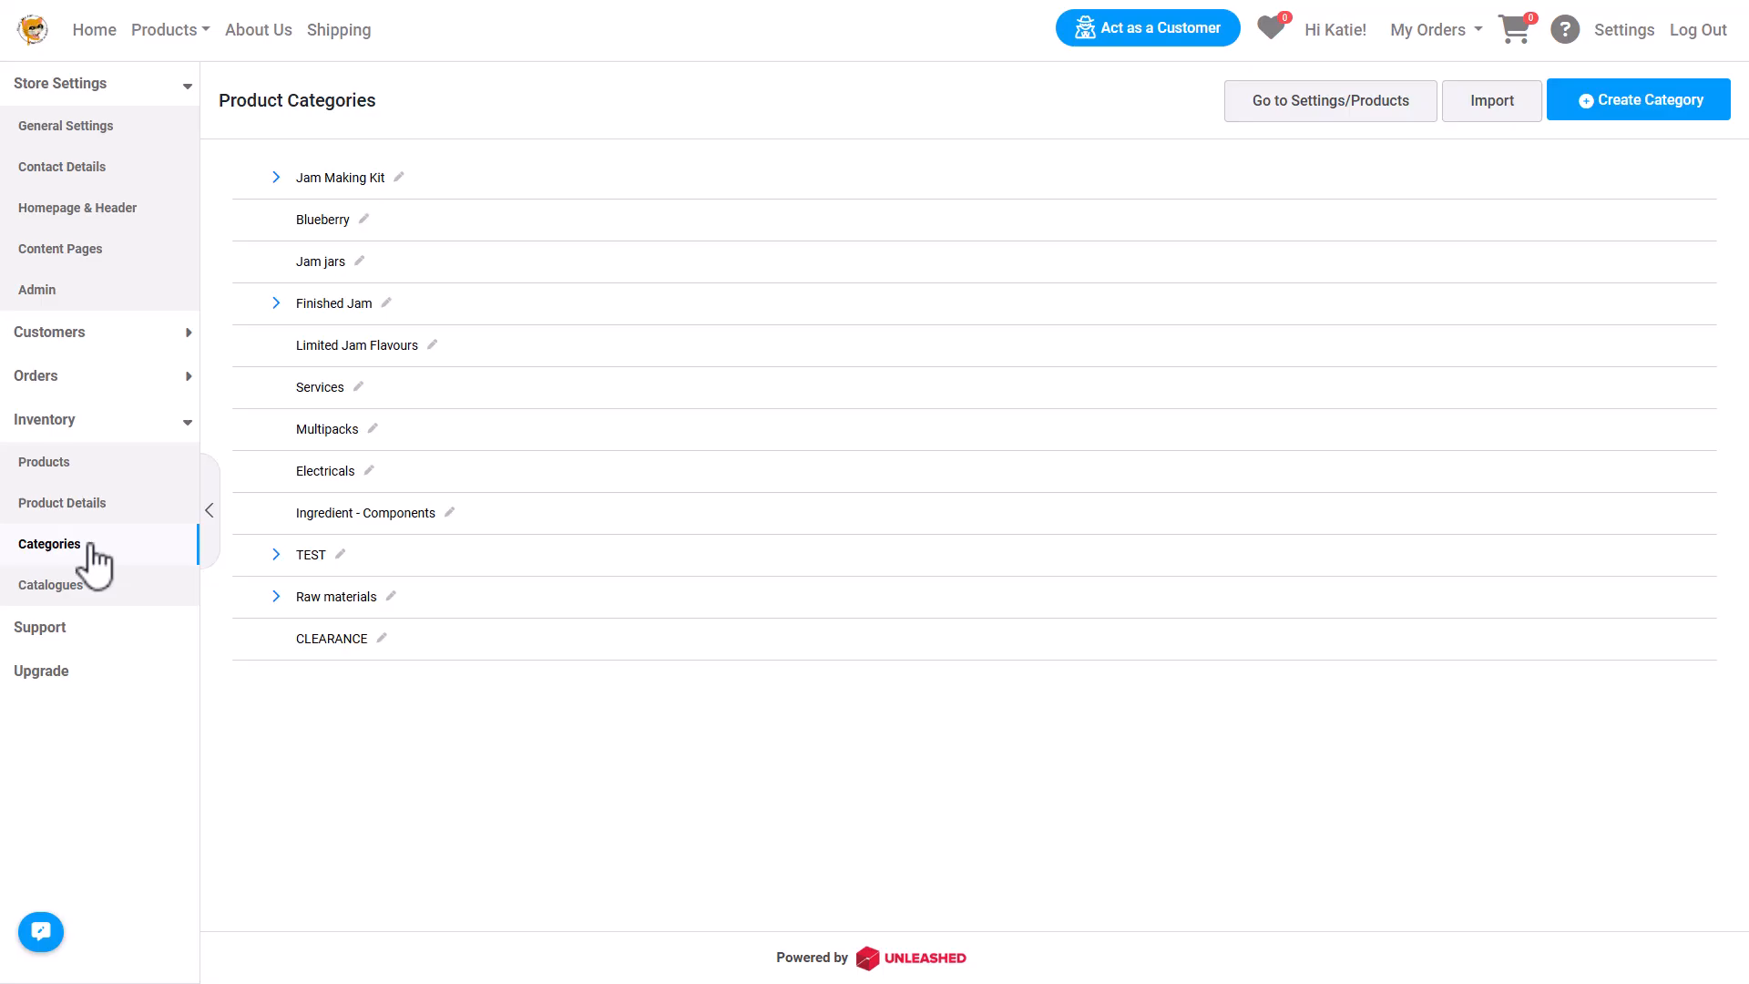
{"action": "left_click", "coordinate": [1496, 113]}
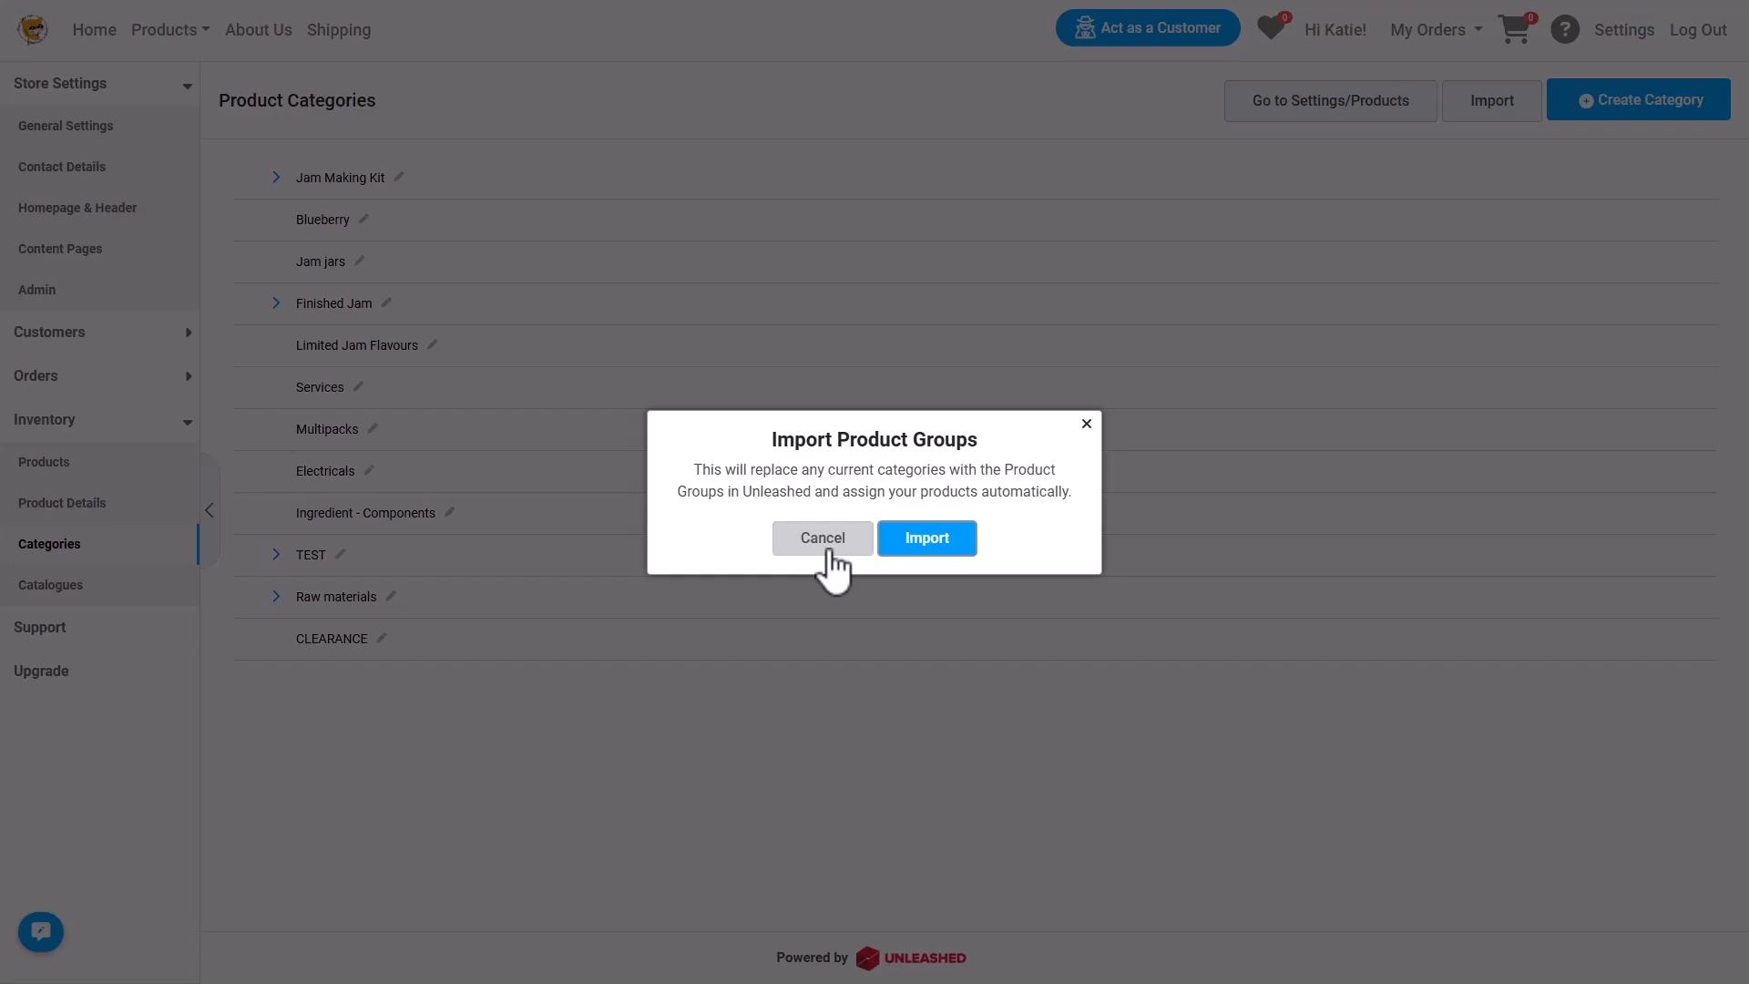
{"action": "left_click", "coordinate": [825, 544]}
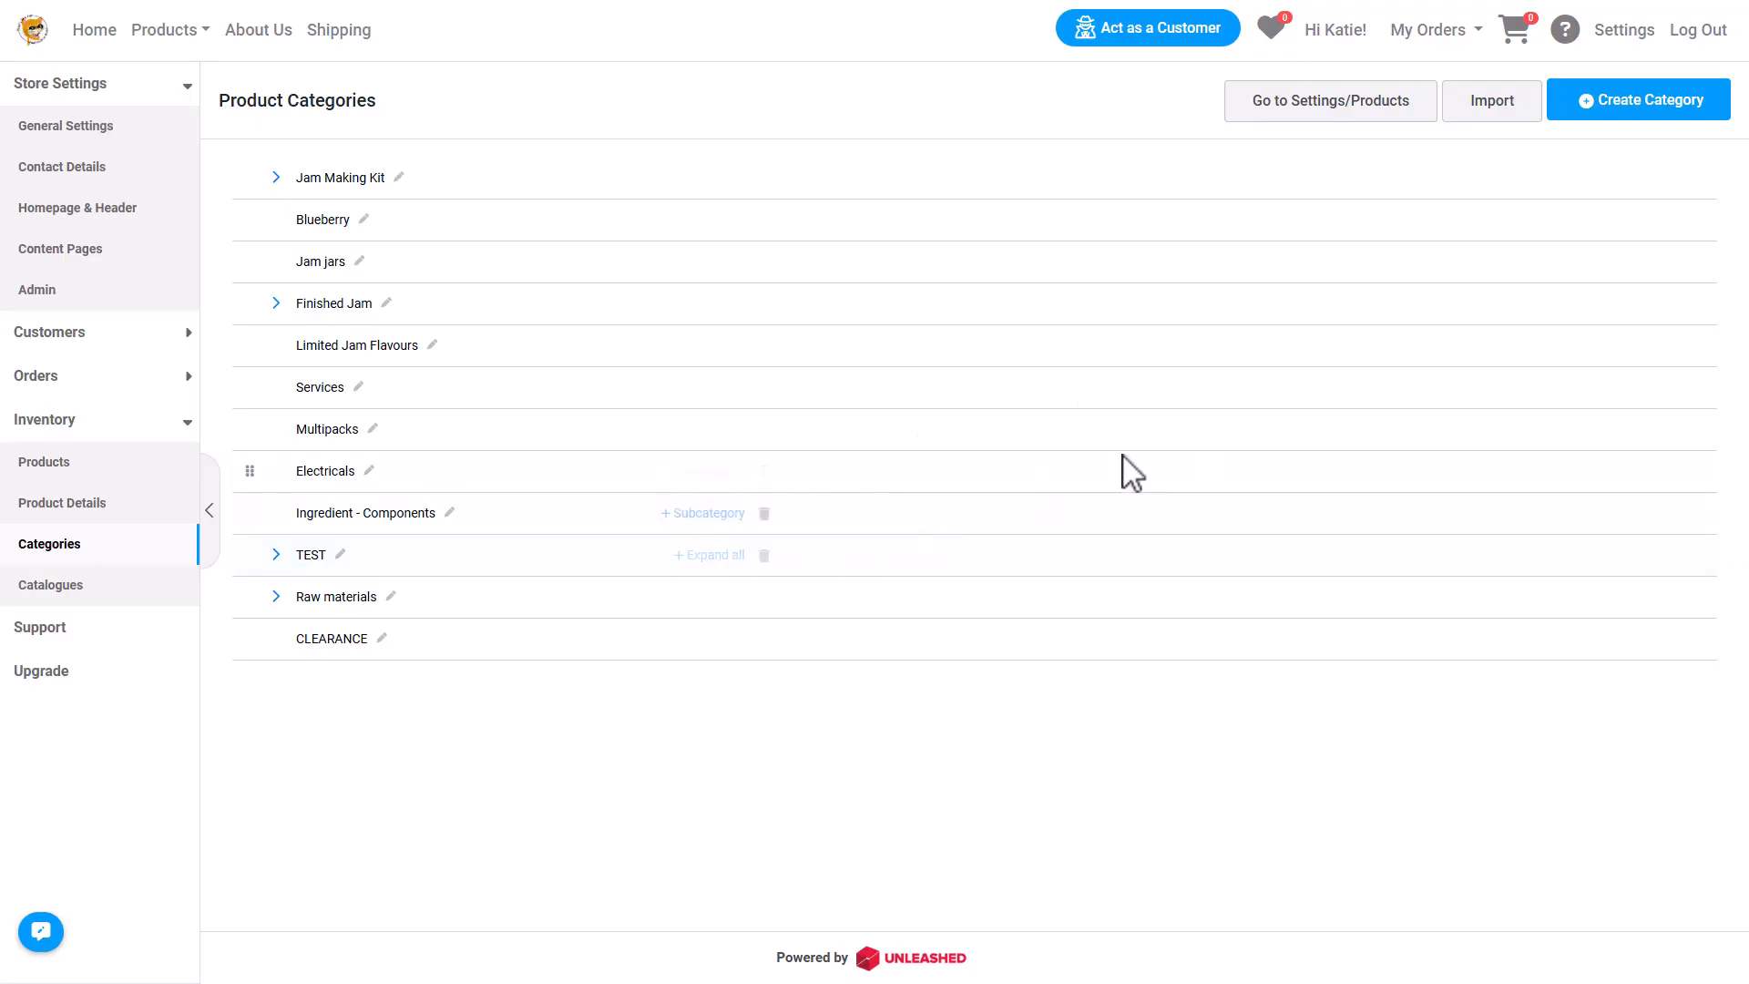
{"action": "left_click", "coordinate": [1603, 105]}
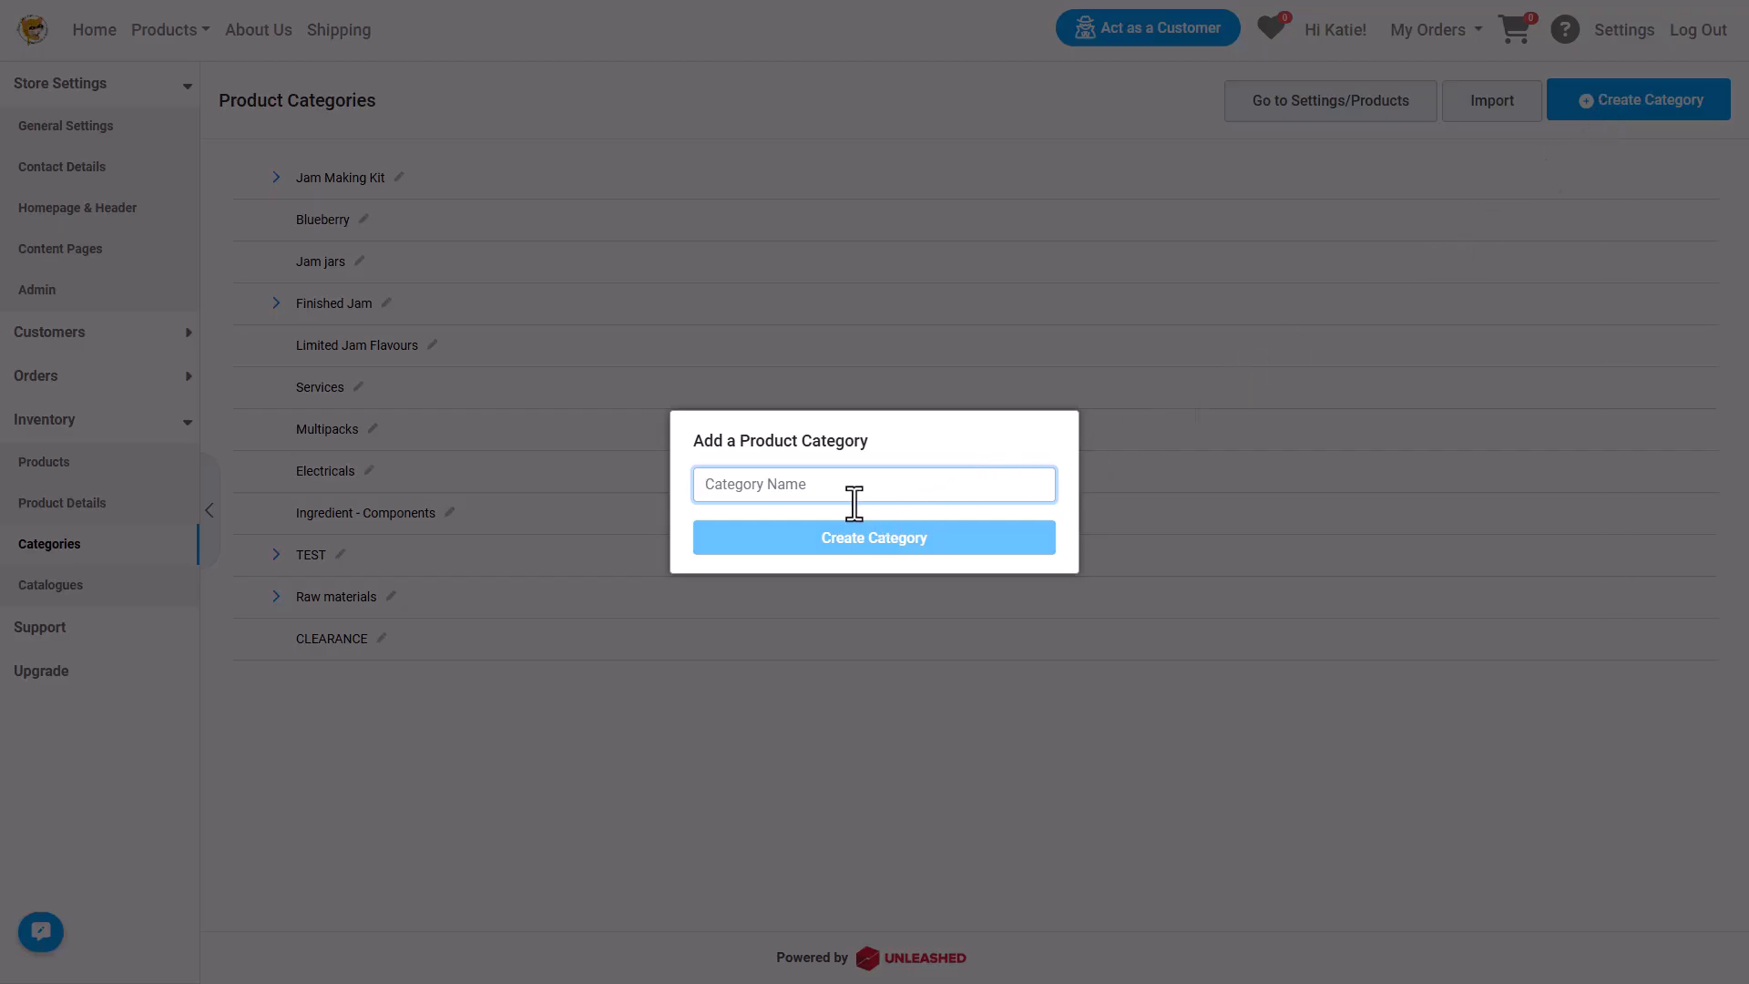
{"action": "left_click", "coordinate": [687, 728]}
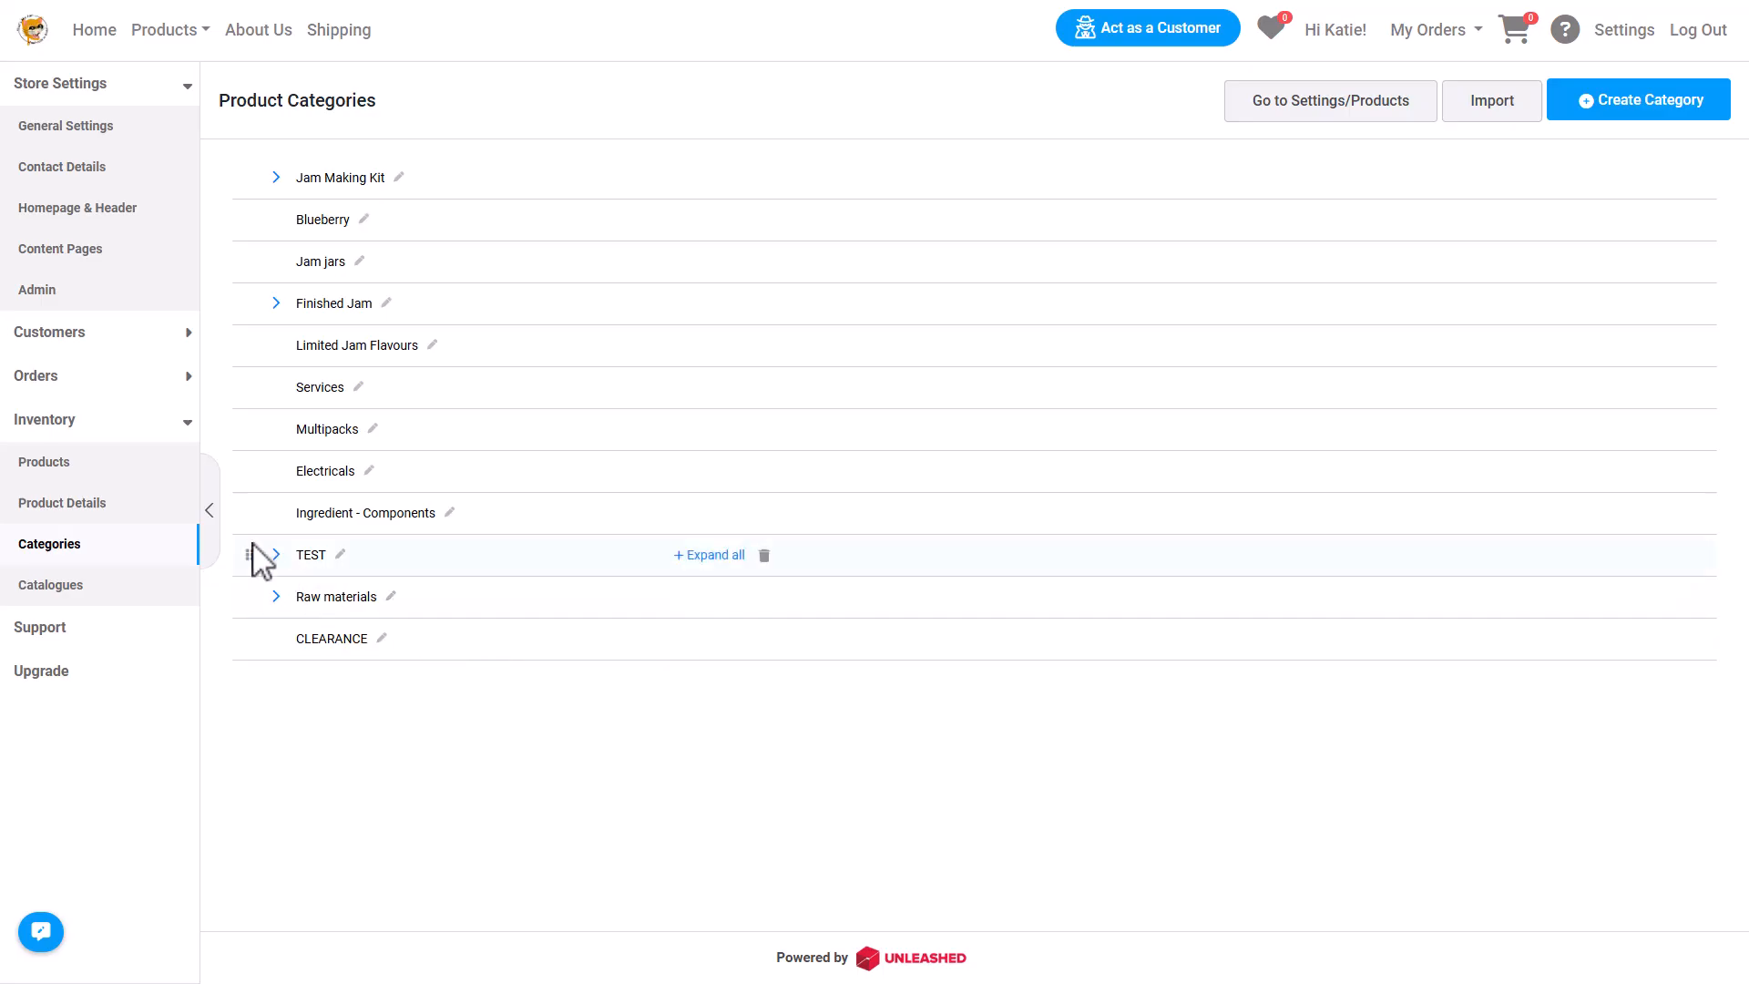
Try to add the APRICO and JAMPACK products to the Finished Jam category.
{"action": "left_click", "coordinate": [117, 469]}
{"action": "left_click", "coordinate": [255, 302]}
{"action": "left_click", "coordinate": [255, 595]}
{"action": "left_click", "coordinate": [255, 260]}
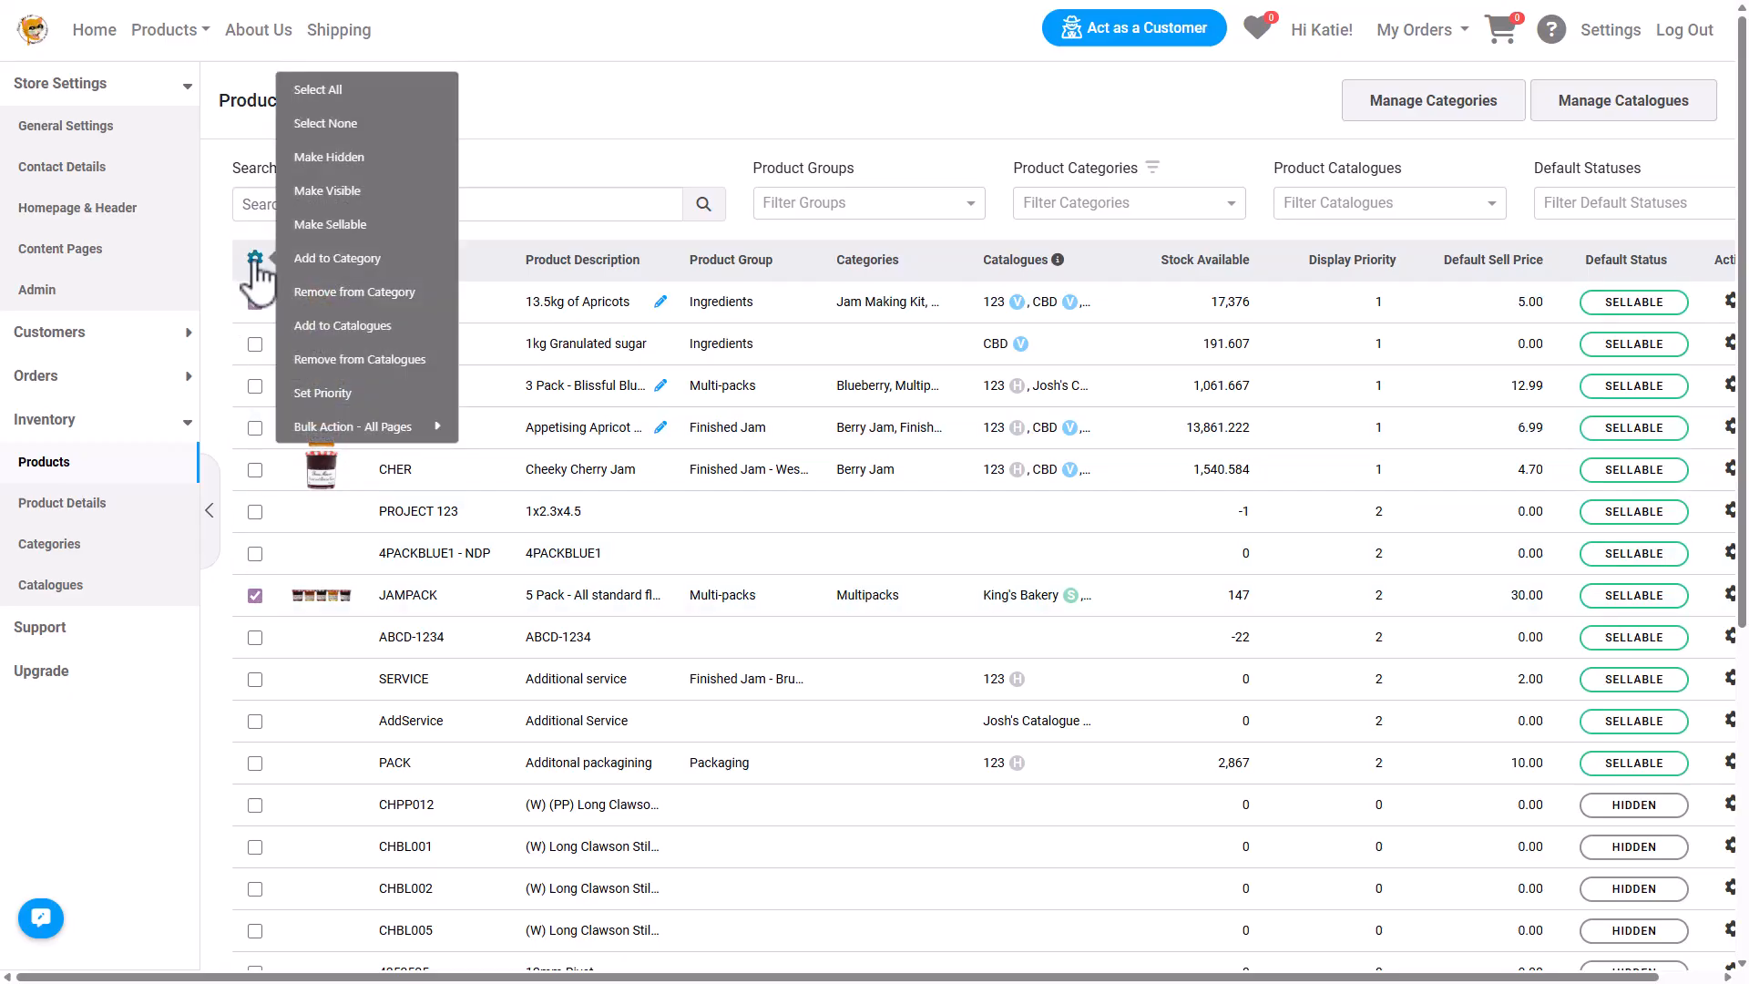
{"action": "left_click", "coordinate": [360, 271]}
{"action": "left_click", "coordinate": [685, 495]}
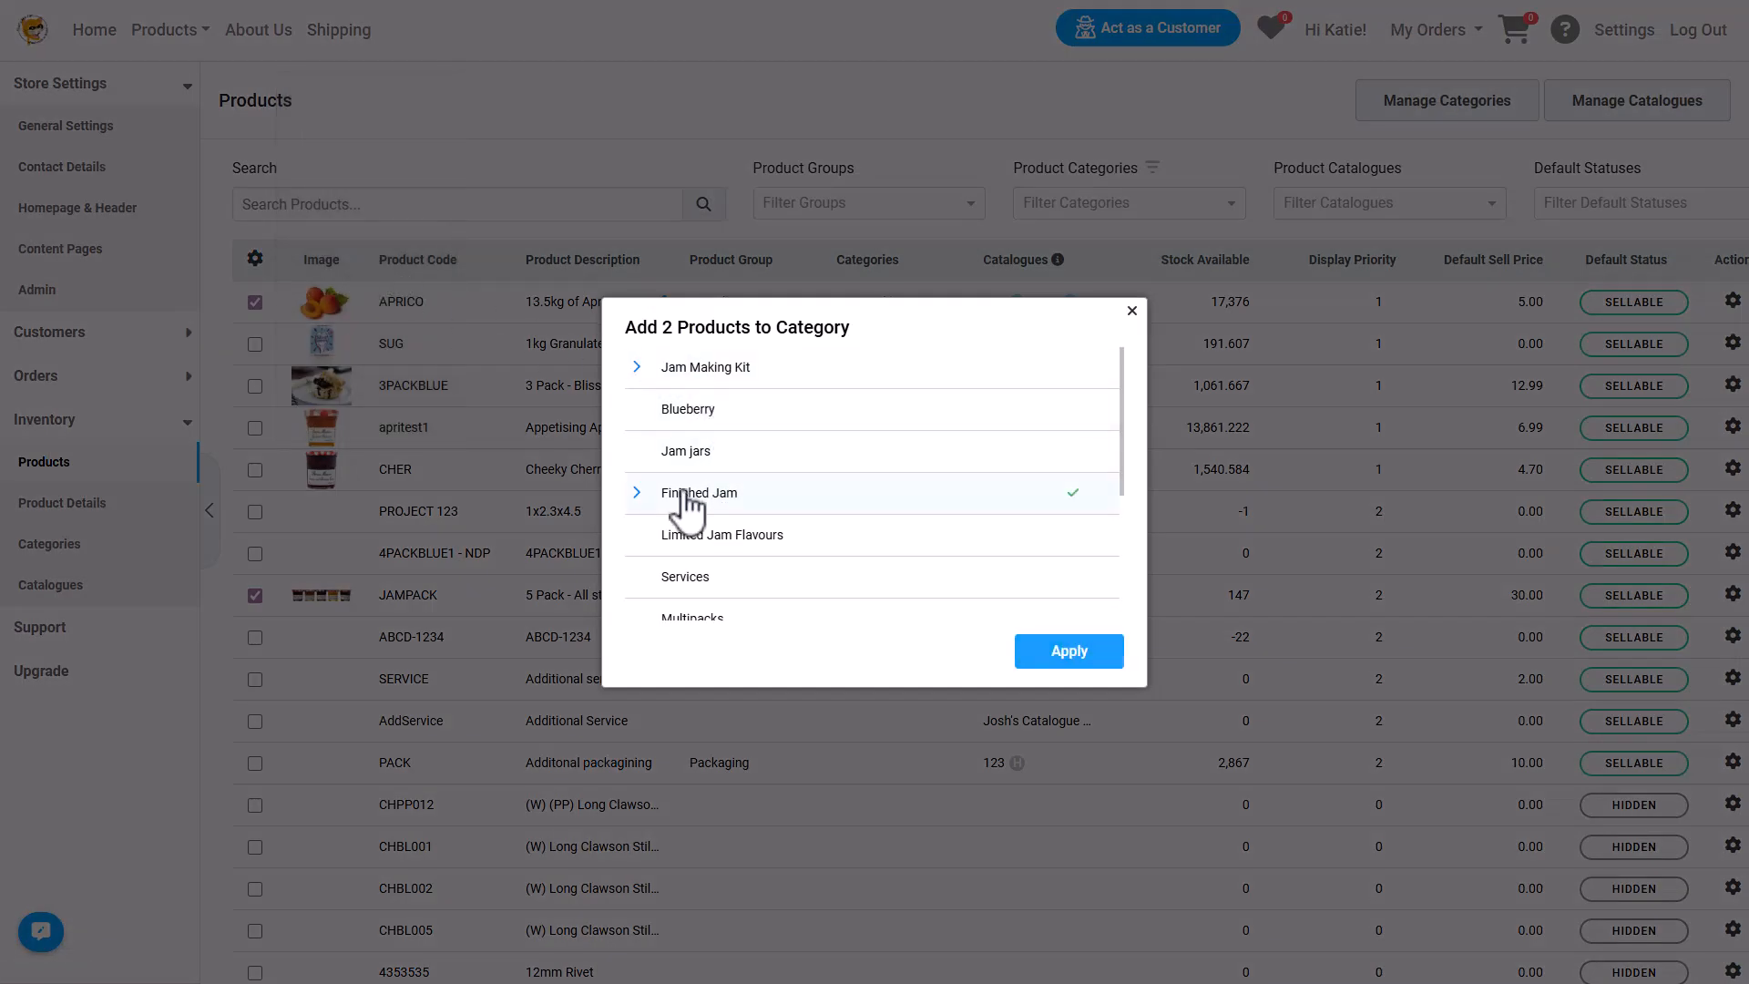
{"action": "left_click", "coordinate": [1132, 312]}
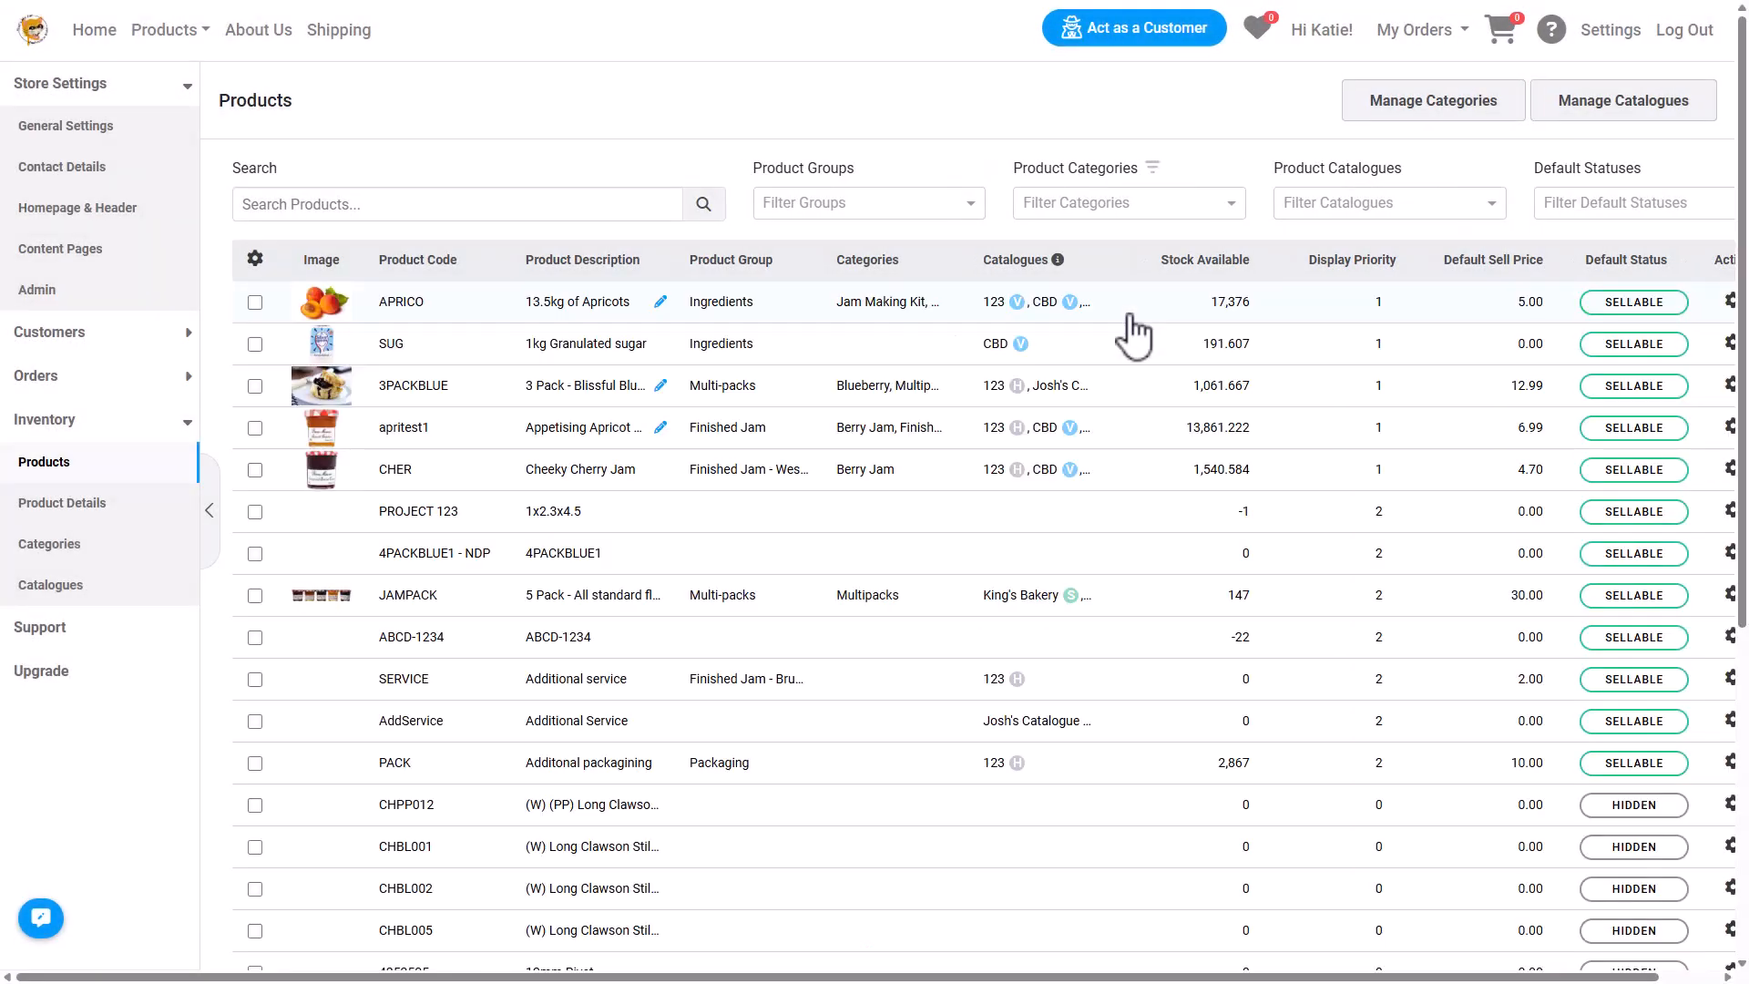
Open the store's customer list and search customers for "Sh", then clear the search.
{"action": "left_click", "coordinate": [162, 334]}
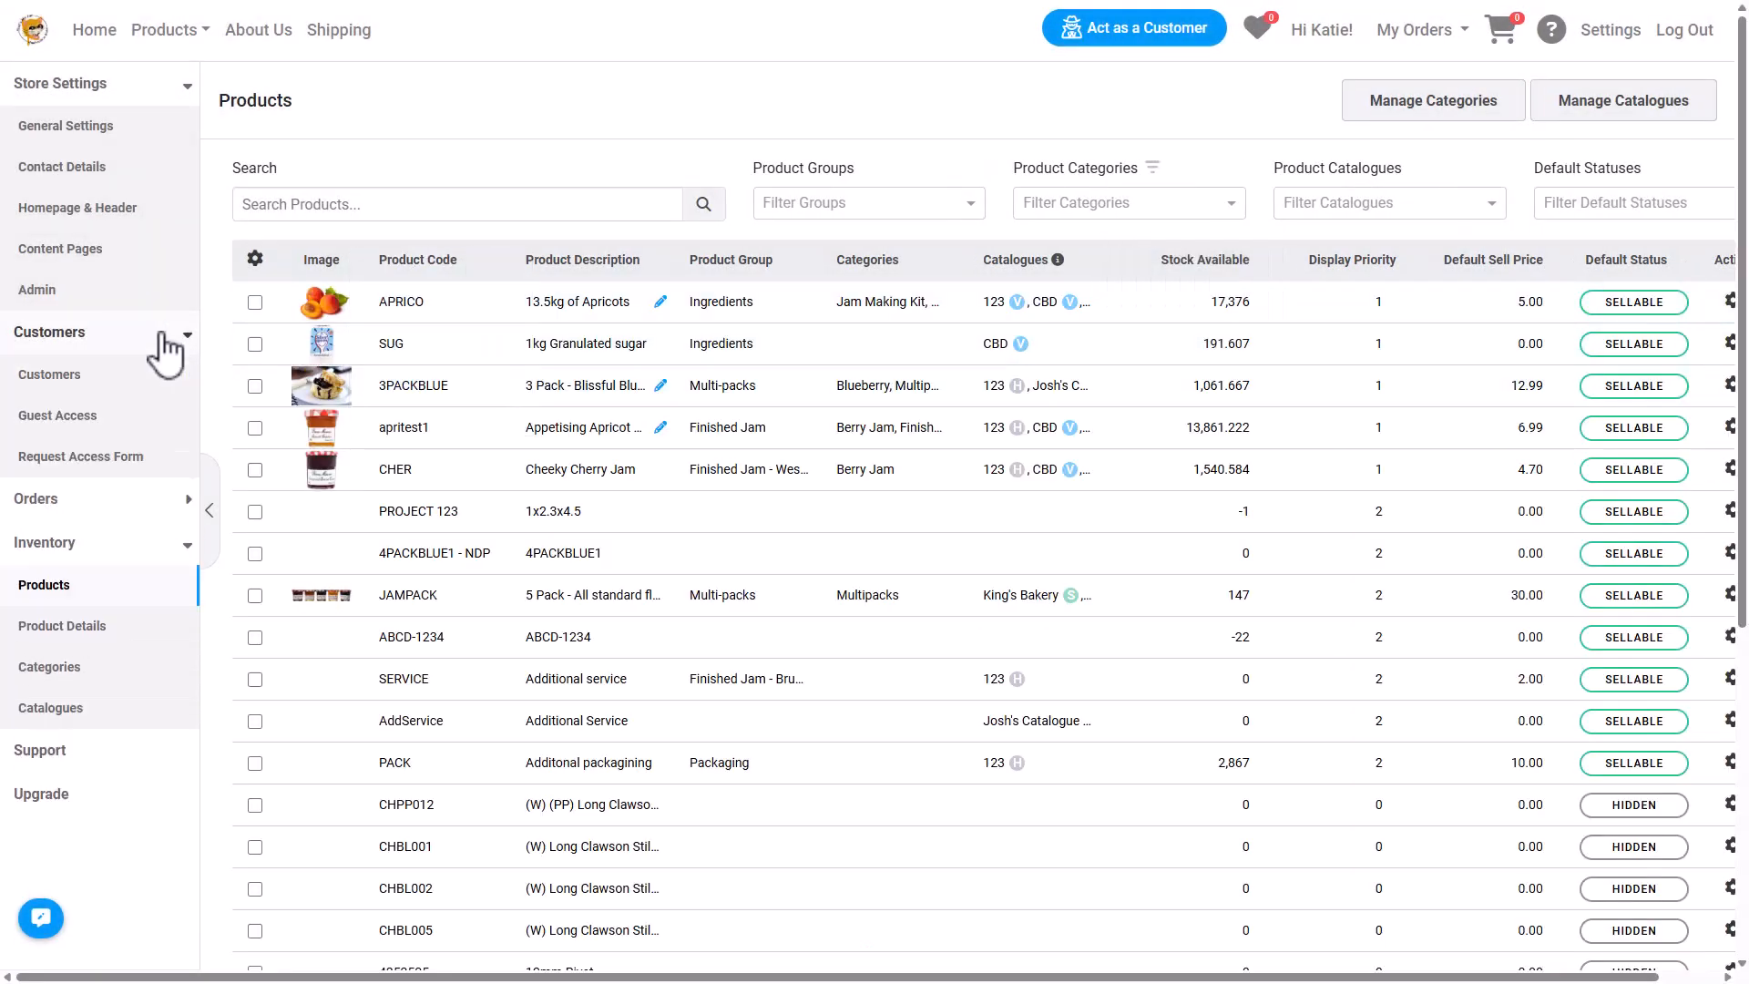
{"action": "left_click", "coordinate": [95, 375]}
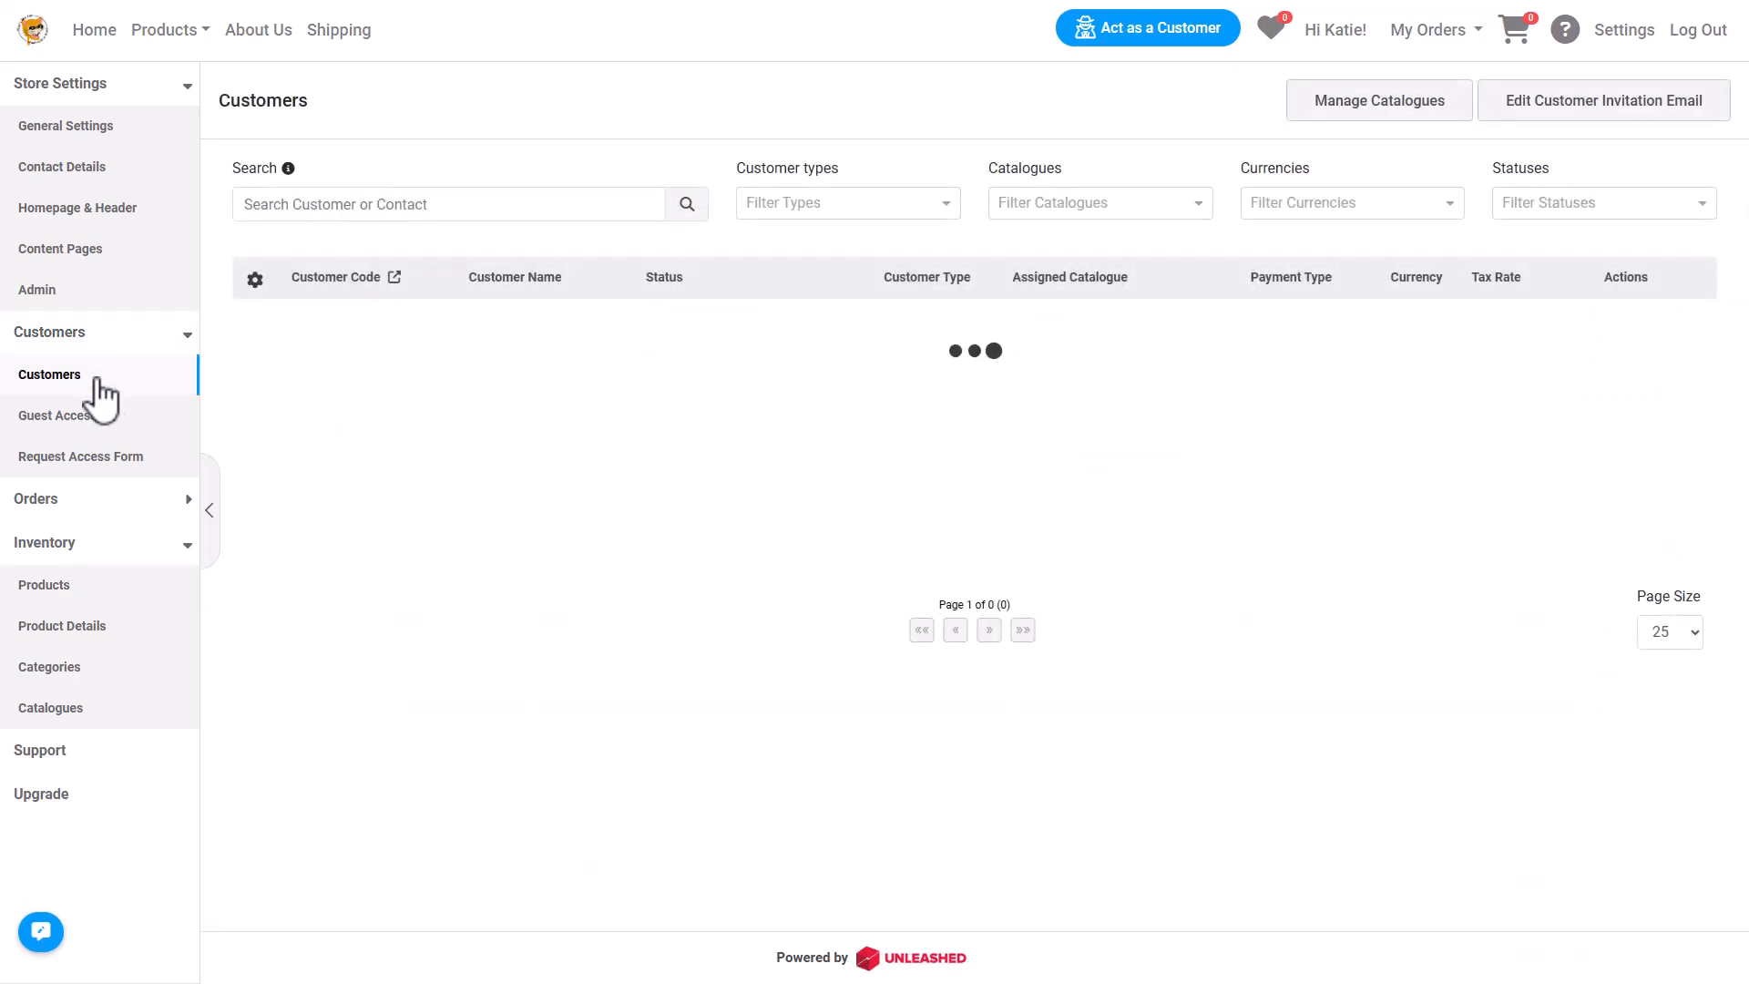
{"action": "left_click", "coordinate": [373, 204]}
{"action": "type", "text": "Shopify"}
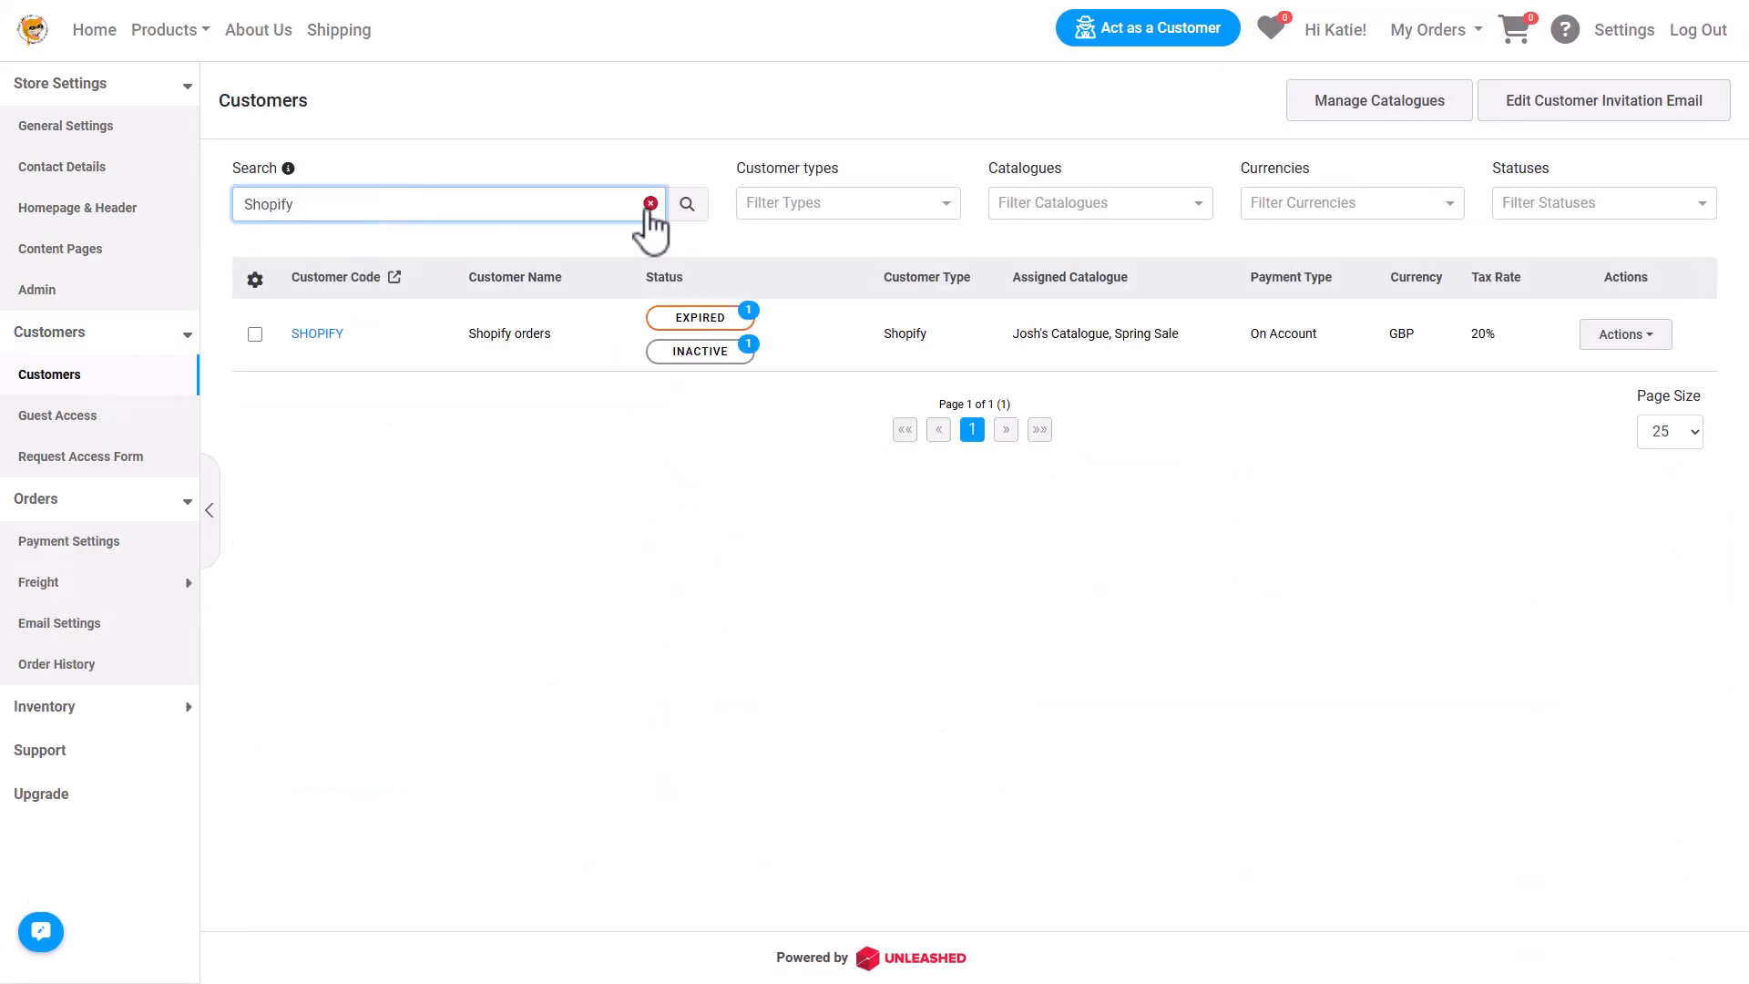
{"action": "left_click", "coordinate": [650, 203]}
Filter customers by the Big retail customer type, clear it, and open the catalogue filter options.
{"action": "left_click", "coordinate": [944, 203]}
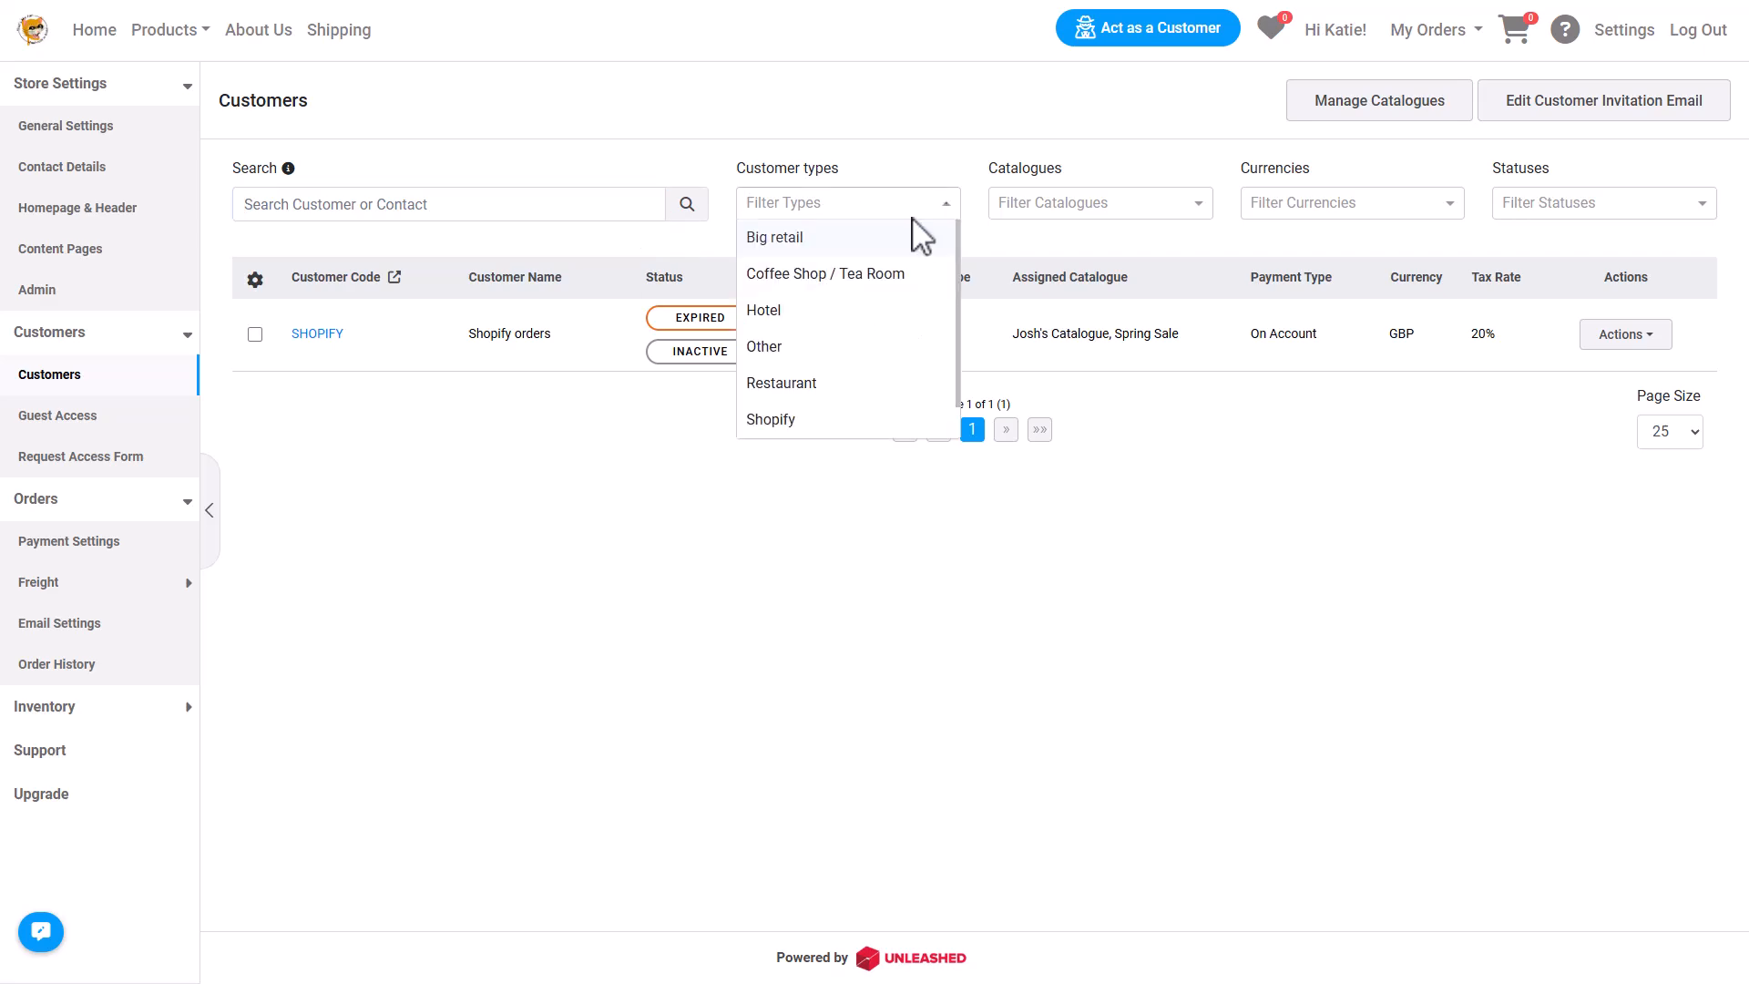
{"action": "left_click", "coordinate": [831, 239]}
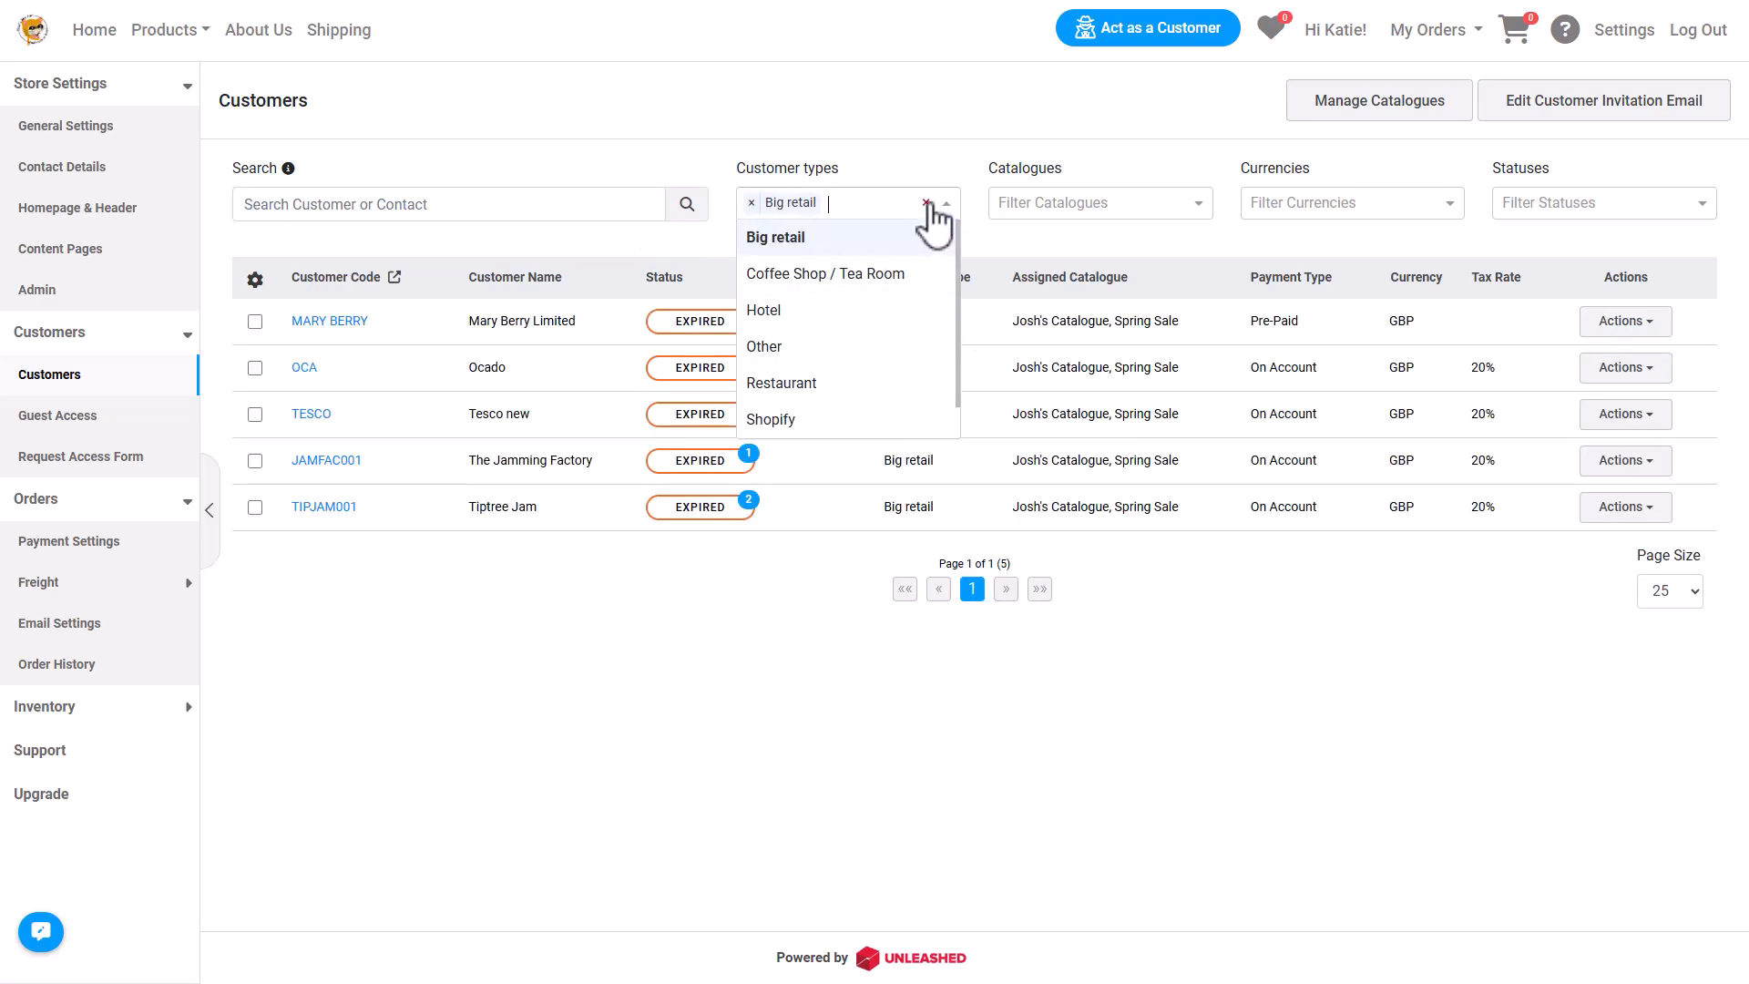
{"action": "left_click", "coordinate": [925, 202]}
{"action": "left_click", "coordinate": [1084, 205]}
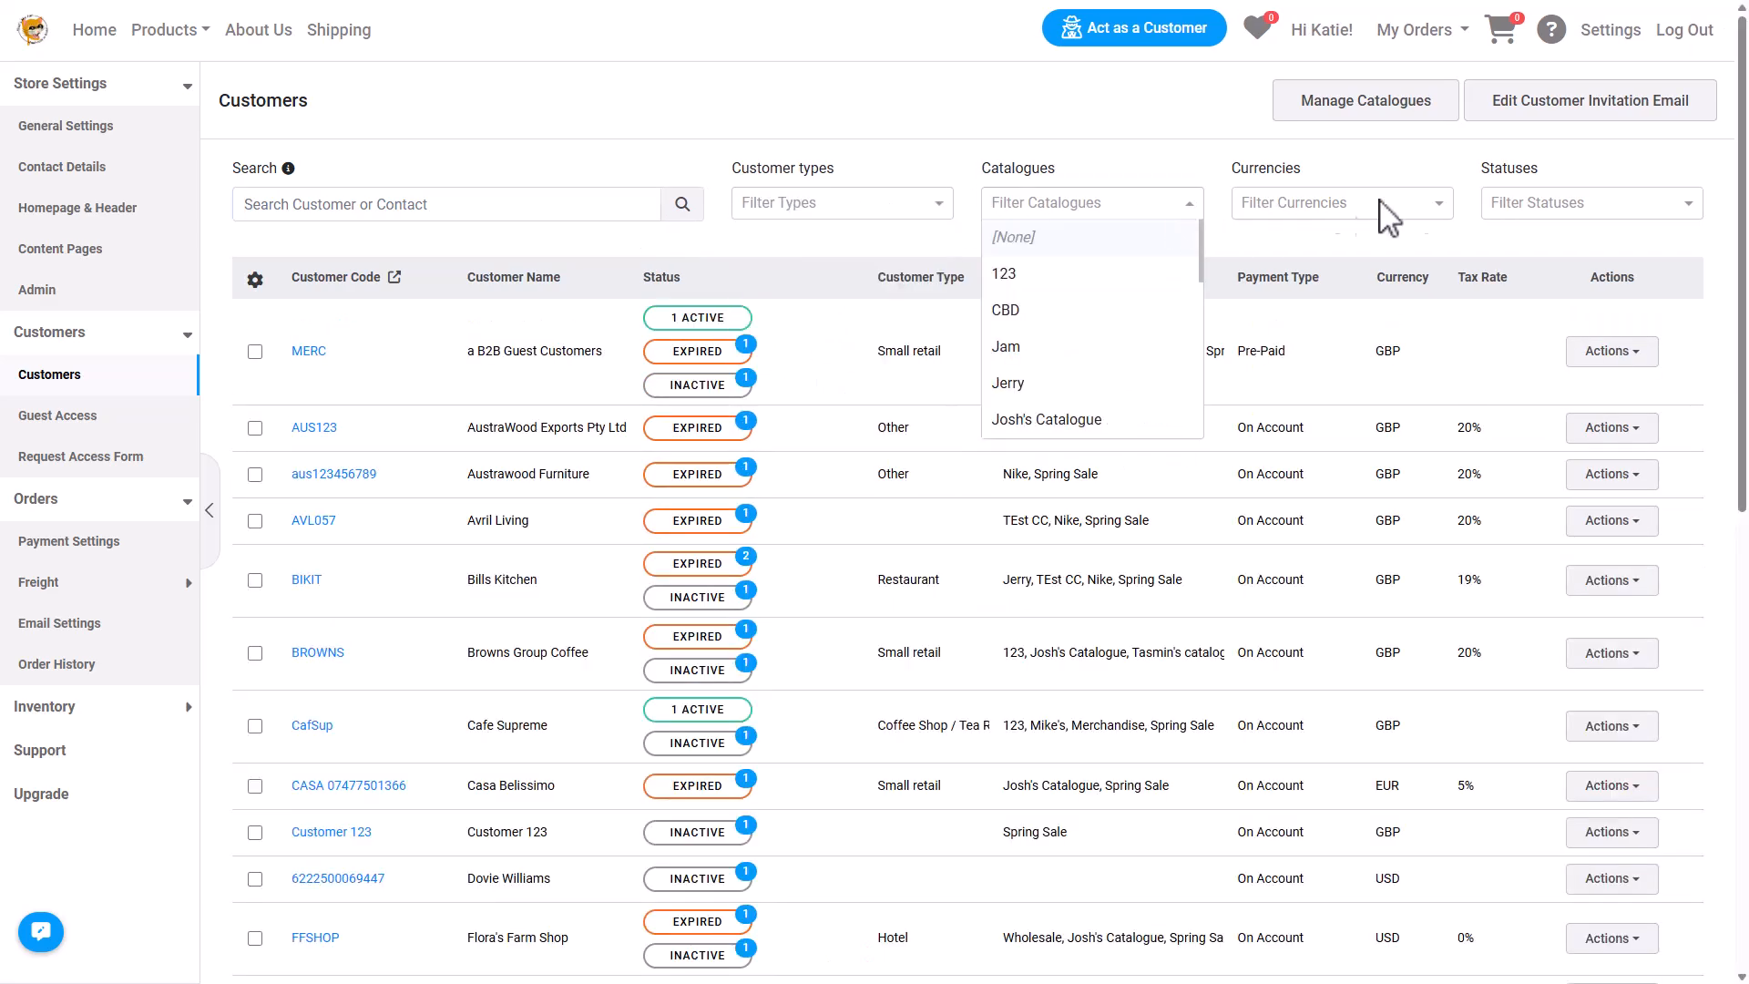
Tick the Casa Belissimo customer and open the customer bulk actions menu.
{"action": "left_click", "coordinate": [1688, 208]}
{"action": "left_click", "coordinate": [1690, 206]}
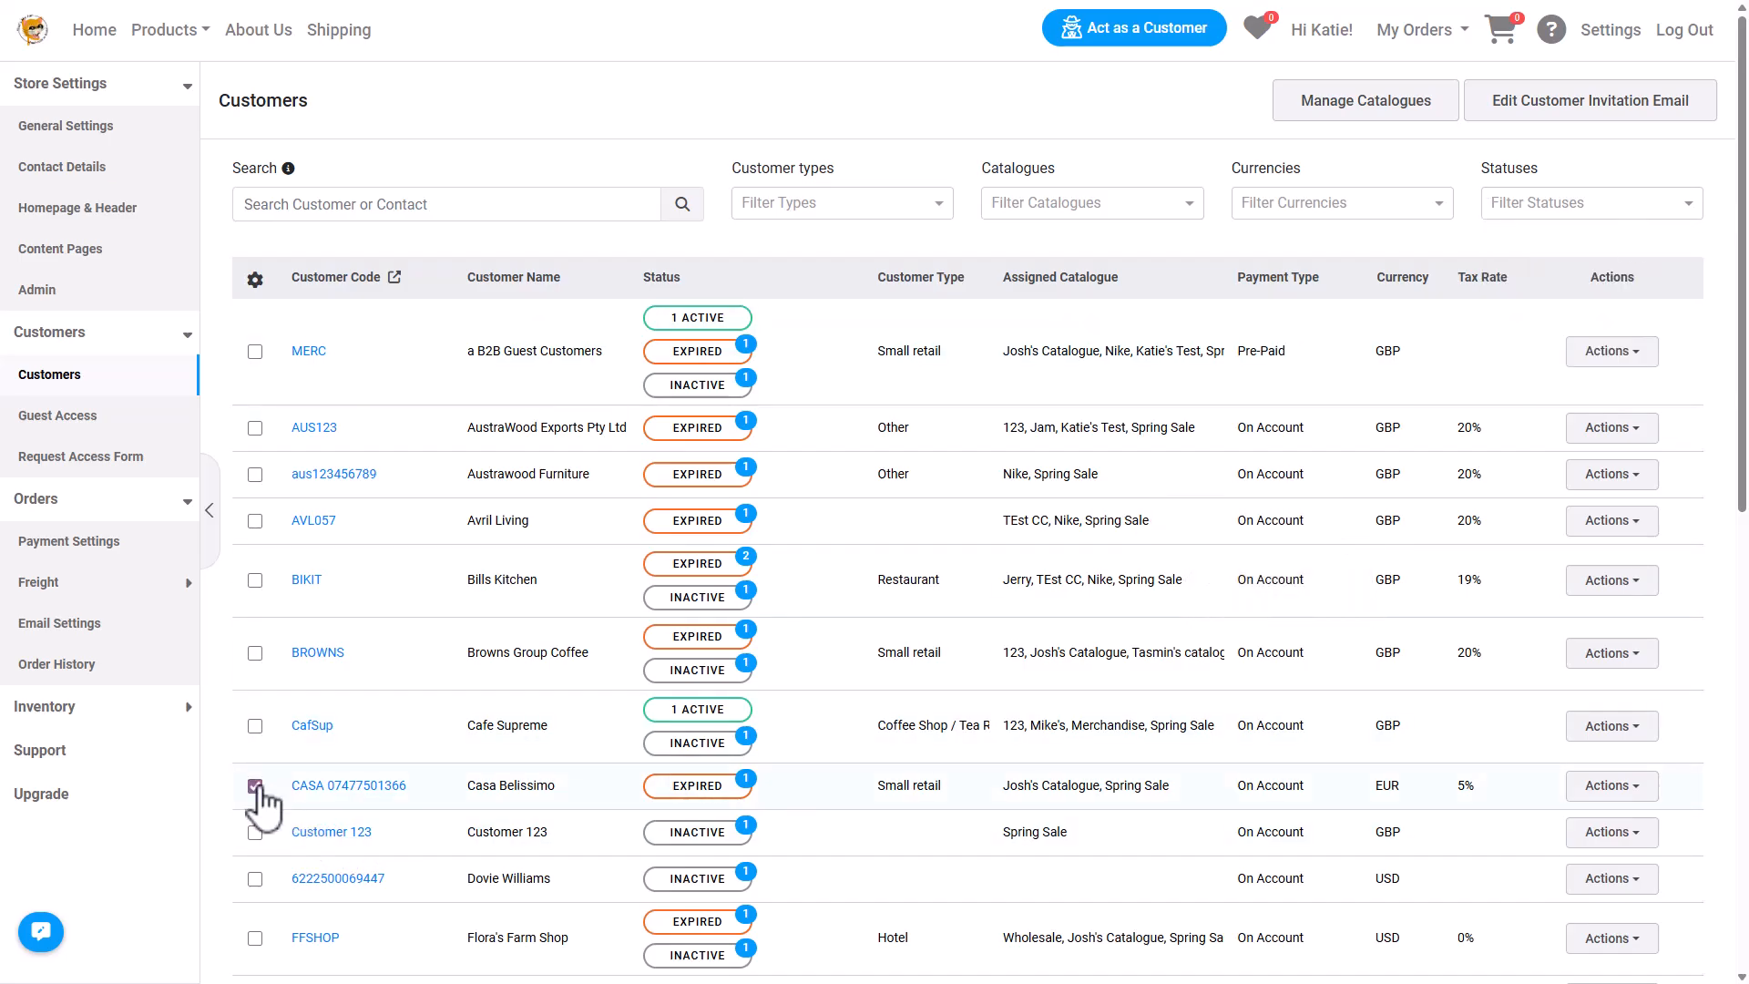
{"action": "left_click", "coordinate": [255, 280]}
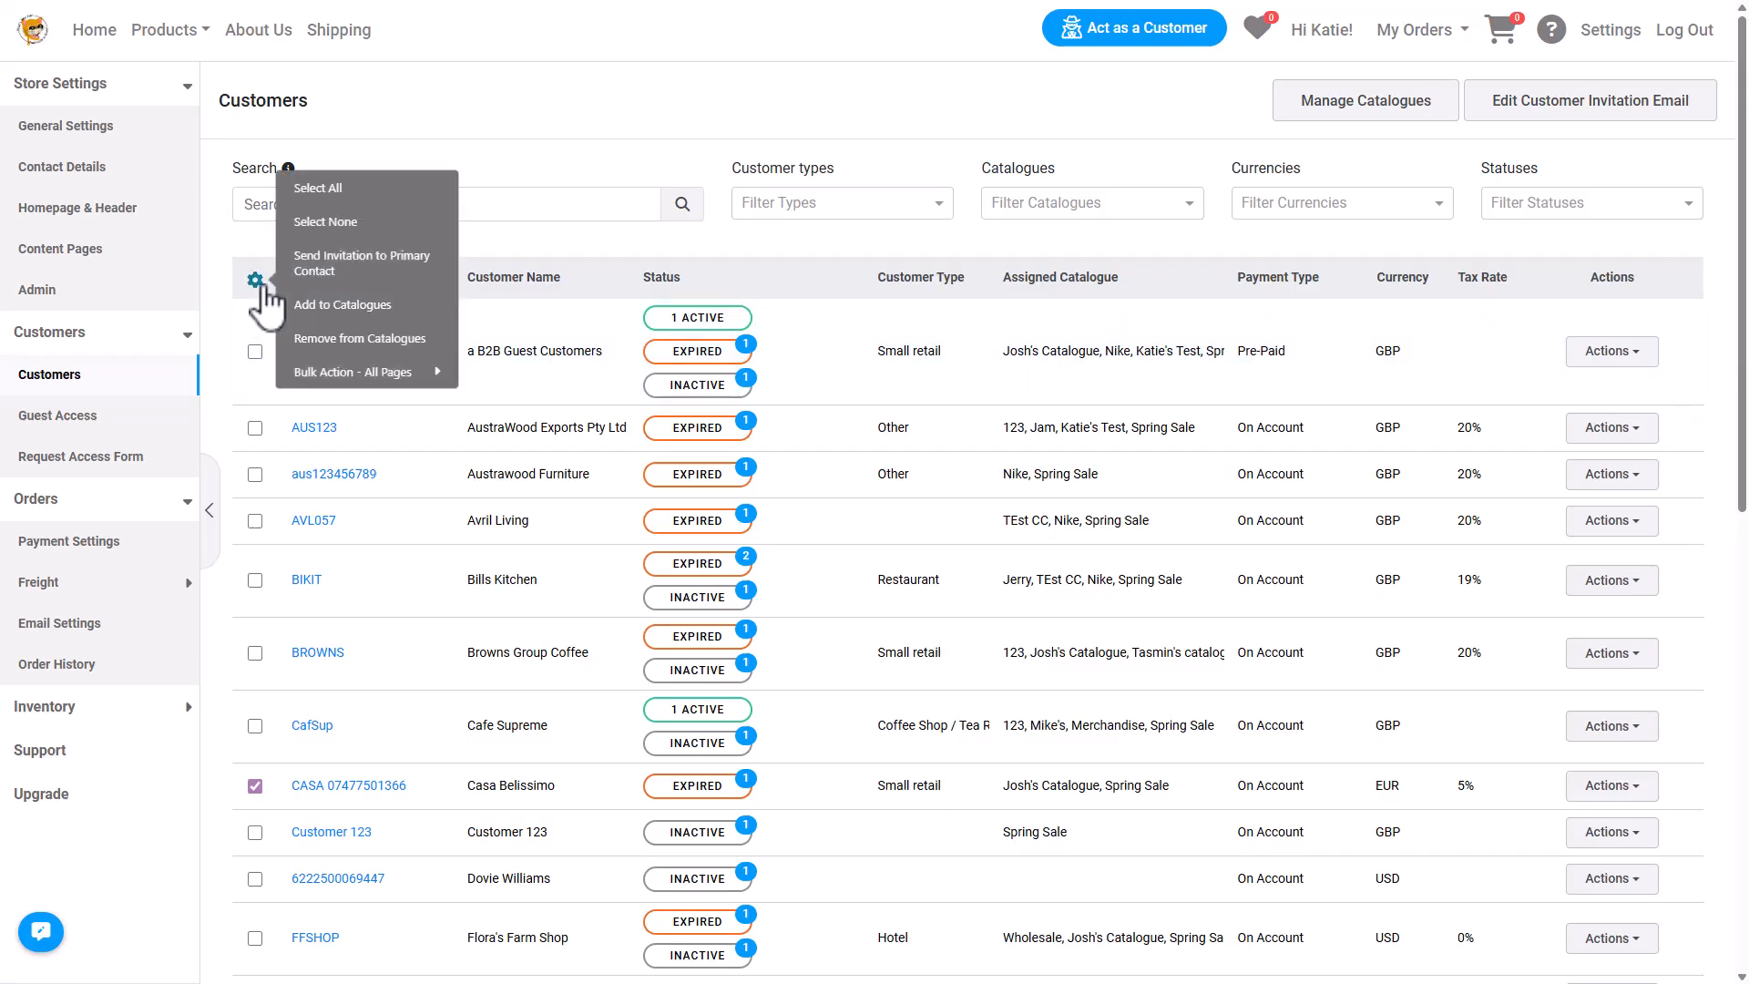
{"action": "left_click", "coordinate": [368, 290]}
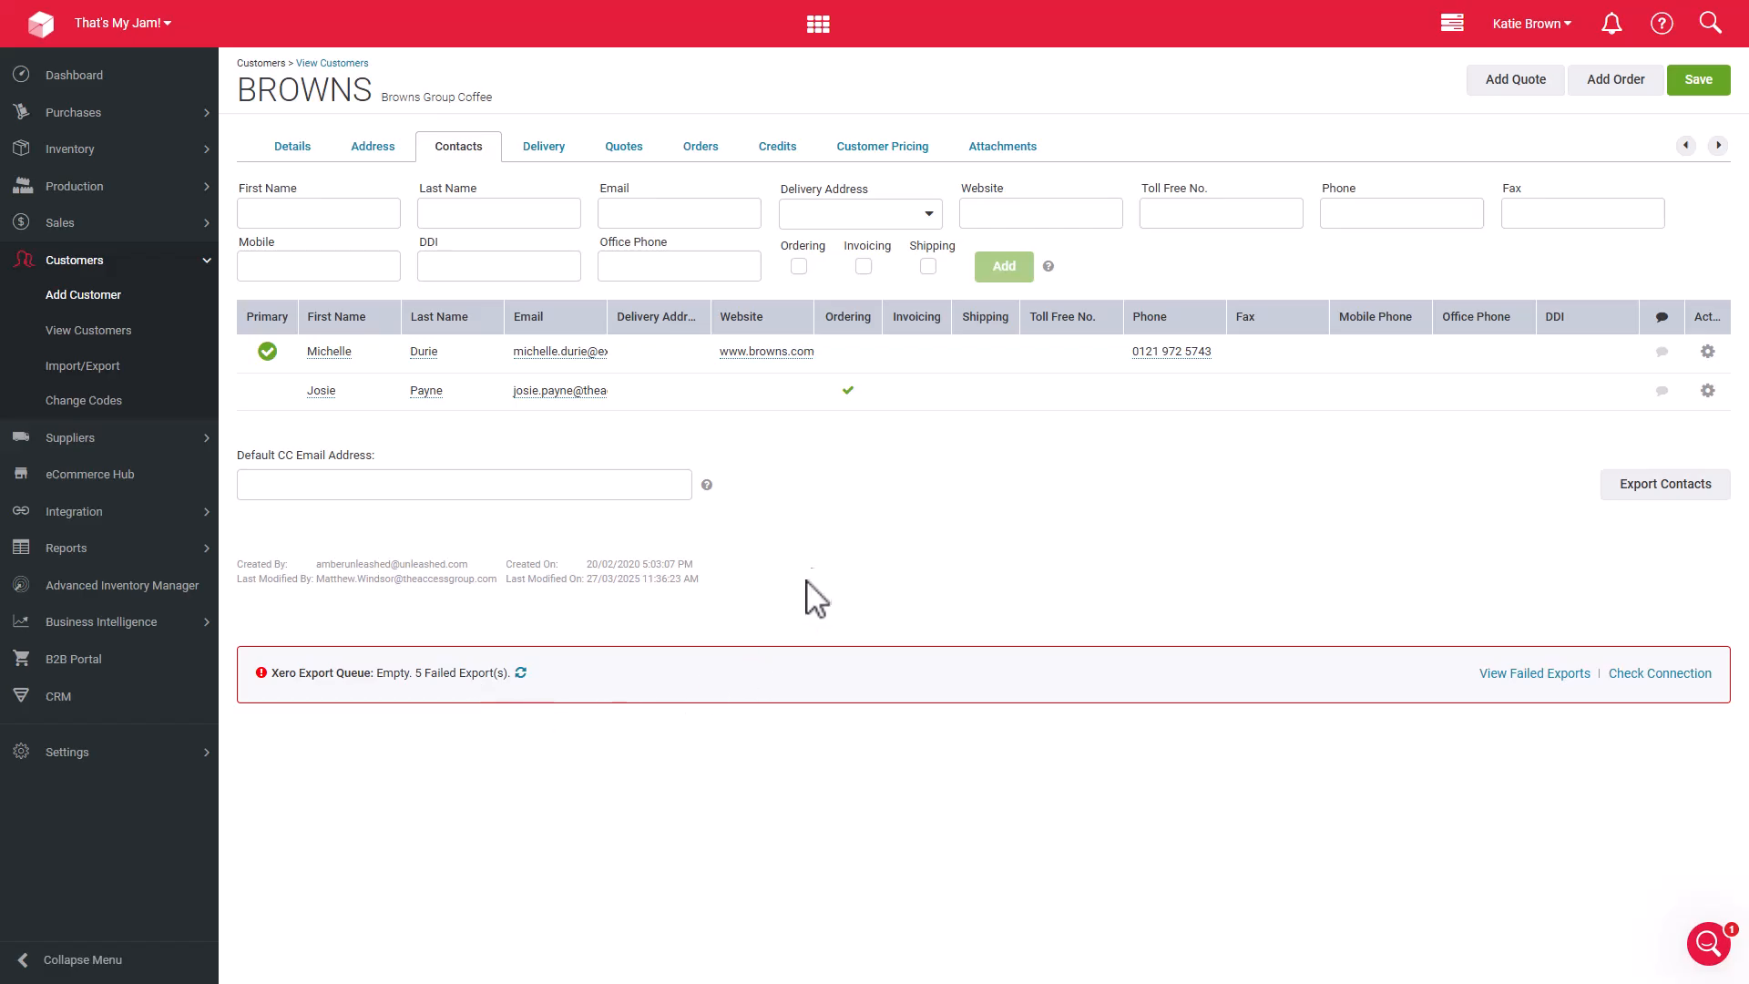
Make the second contact of the BROWNS customer its primary contact.
{"action": "left_click", "coordinate": [1707, 391]}
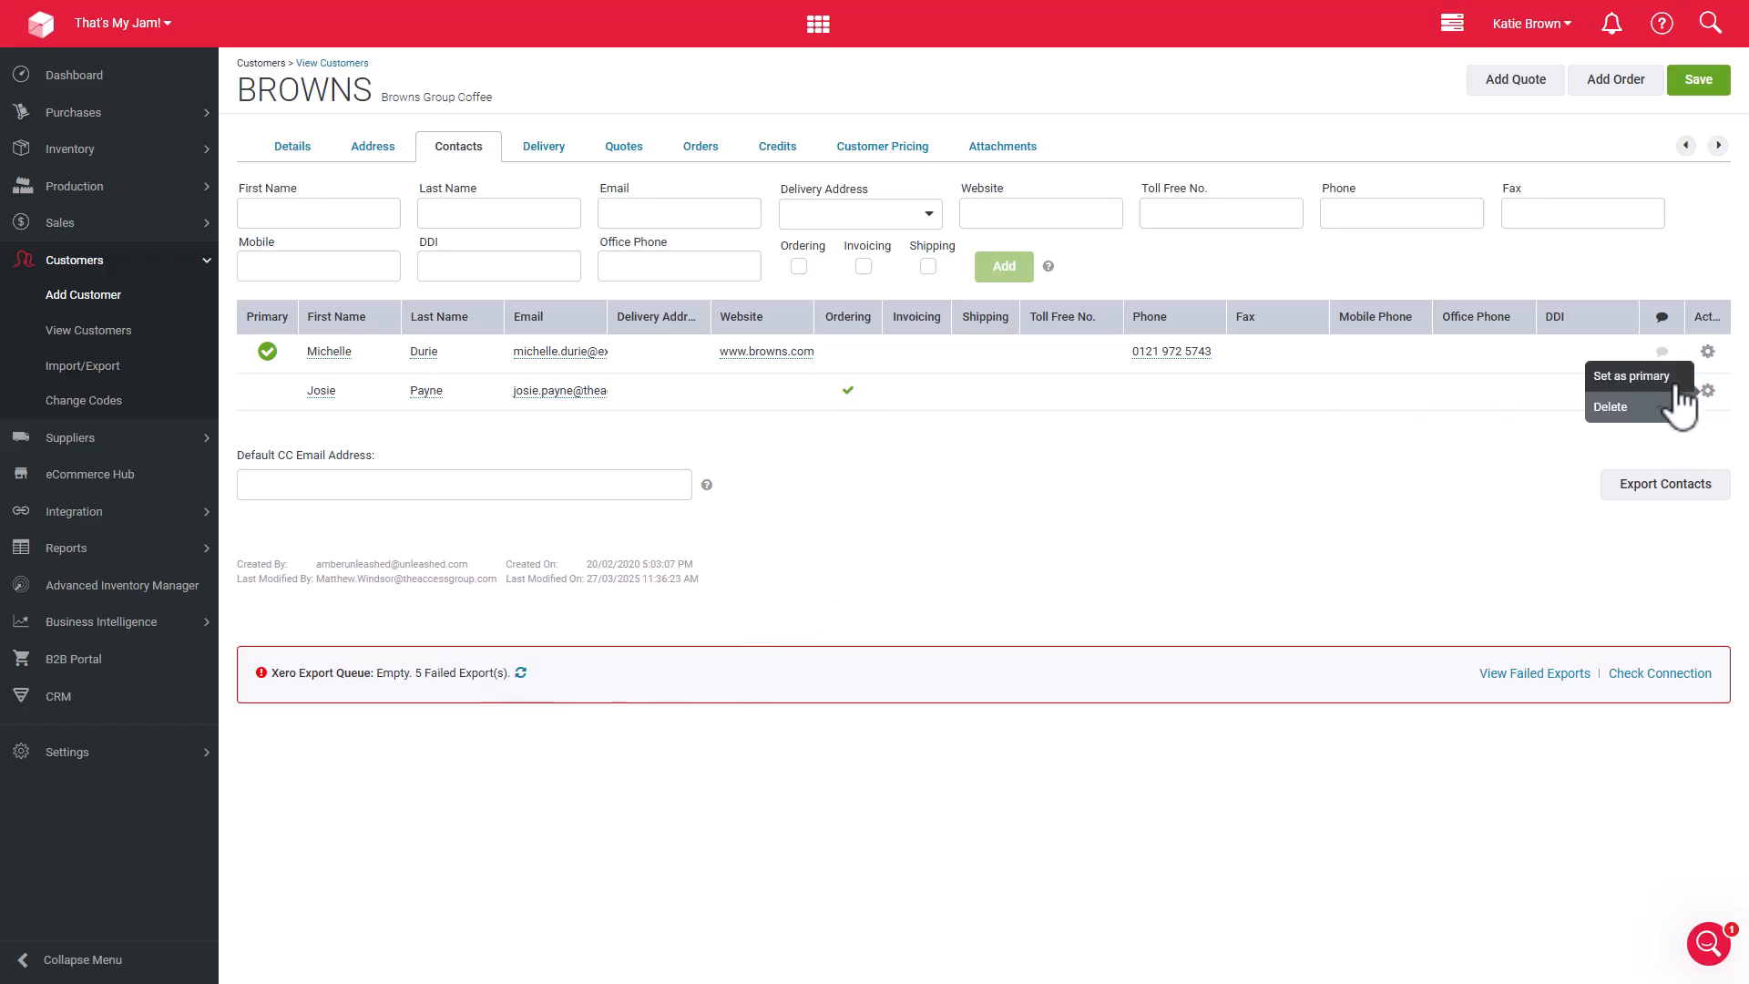
{"action": "left_click", "coordinate": [1672, 384]}
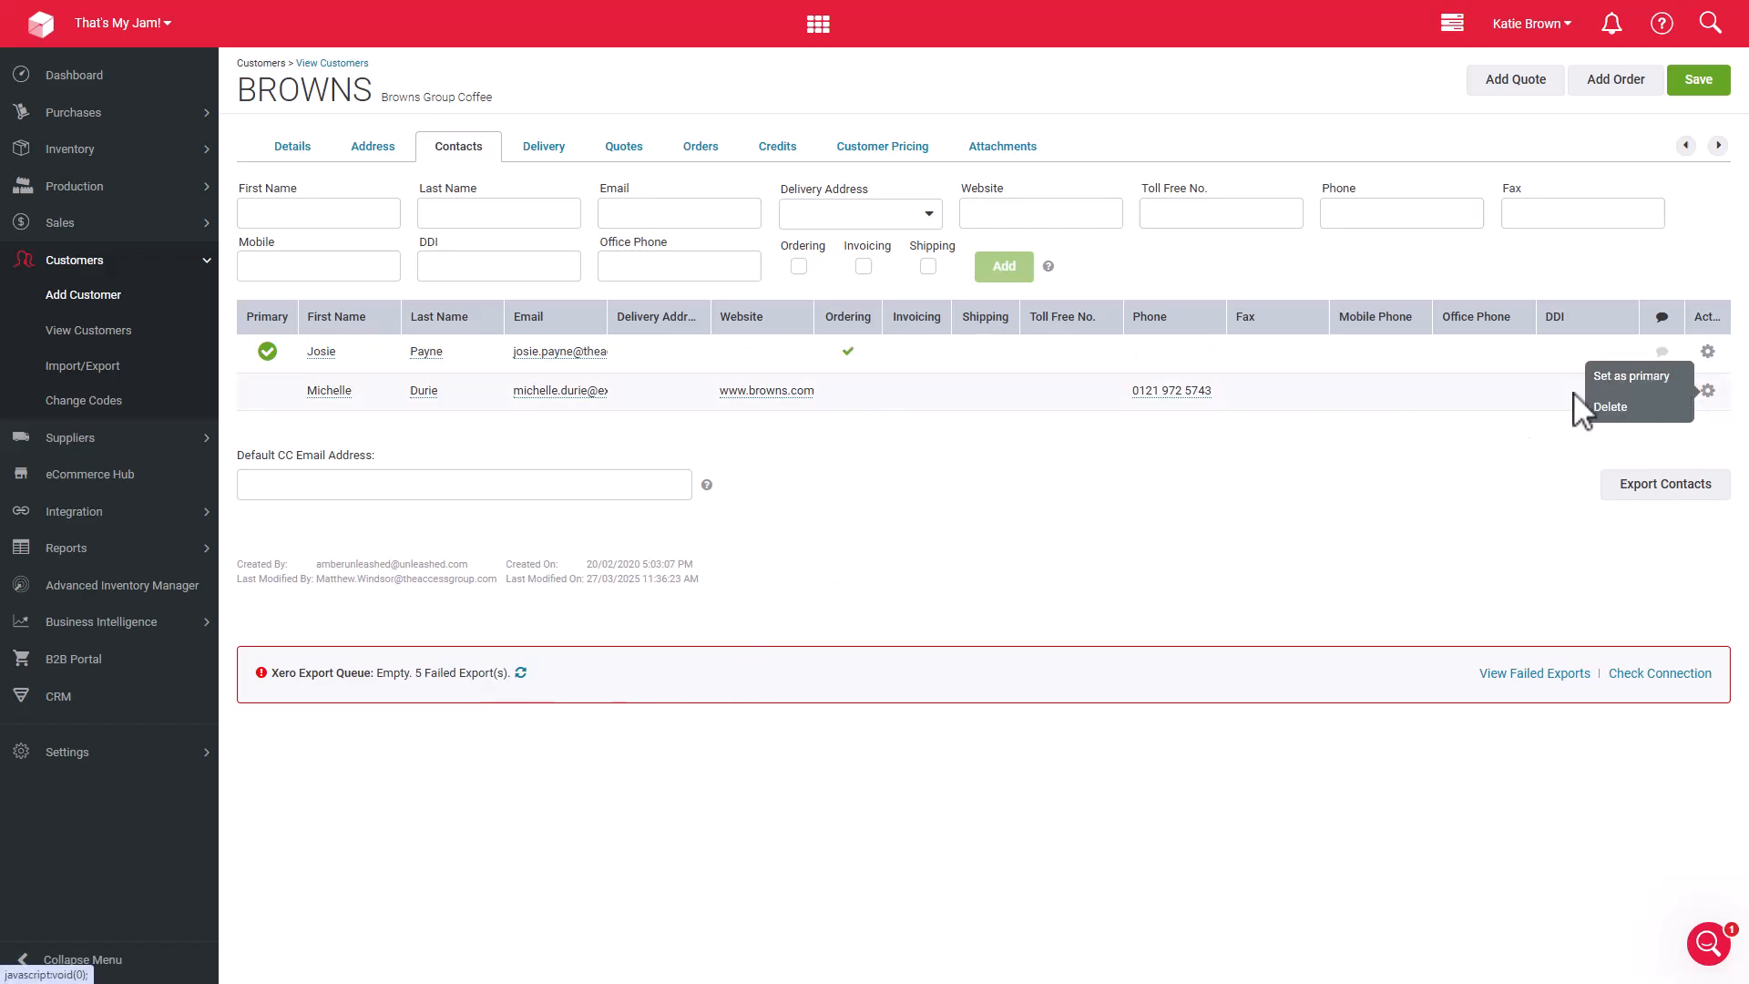
Move the ordering flag from the primary contact to the other BROWNS contact and save the customer.
{"action": "left_click", "coordinate": [854, 397]}
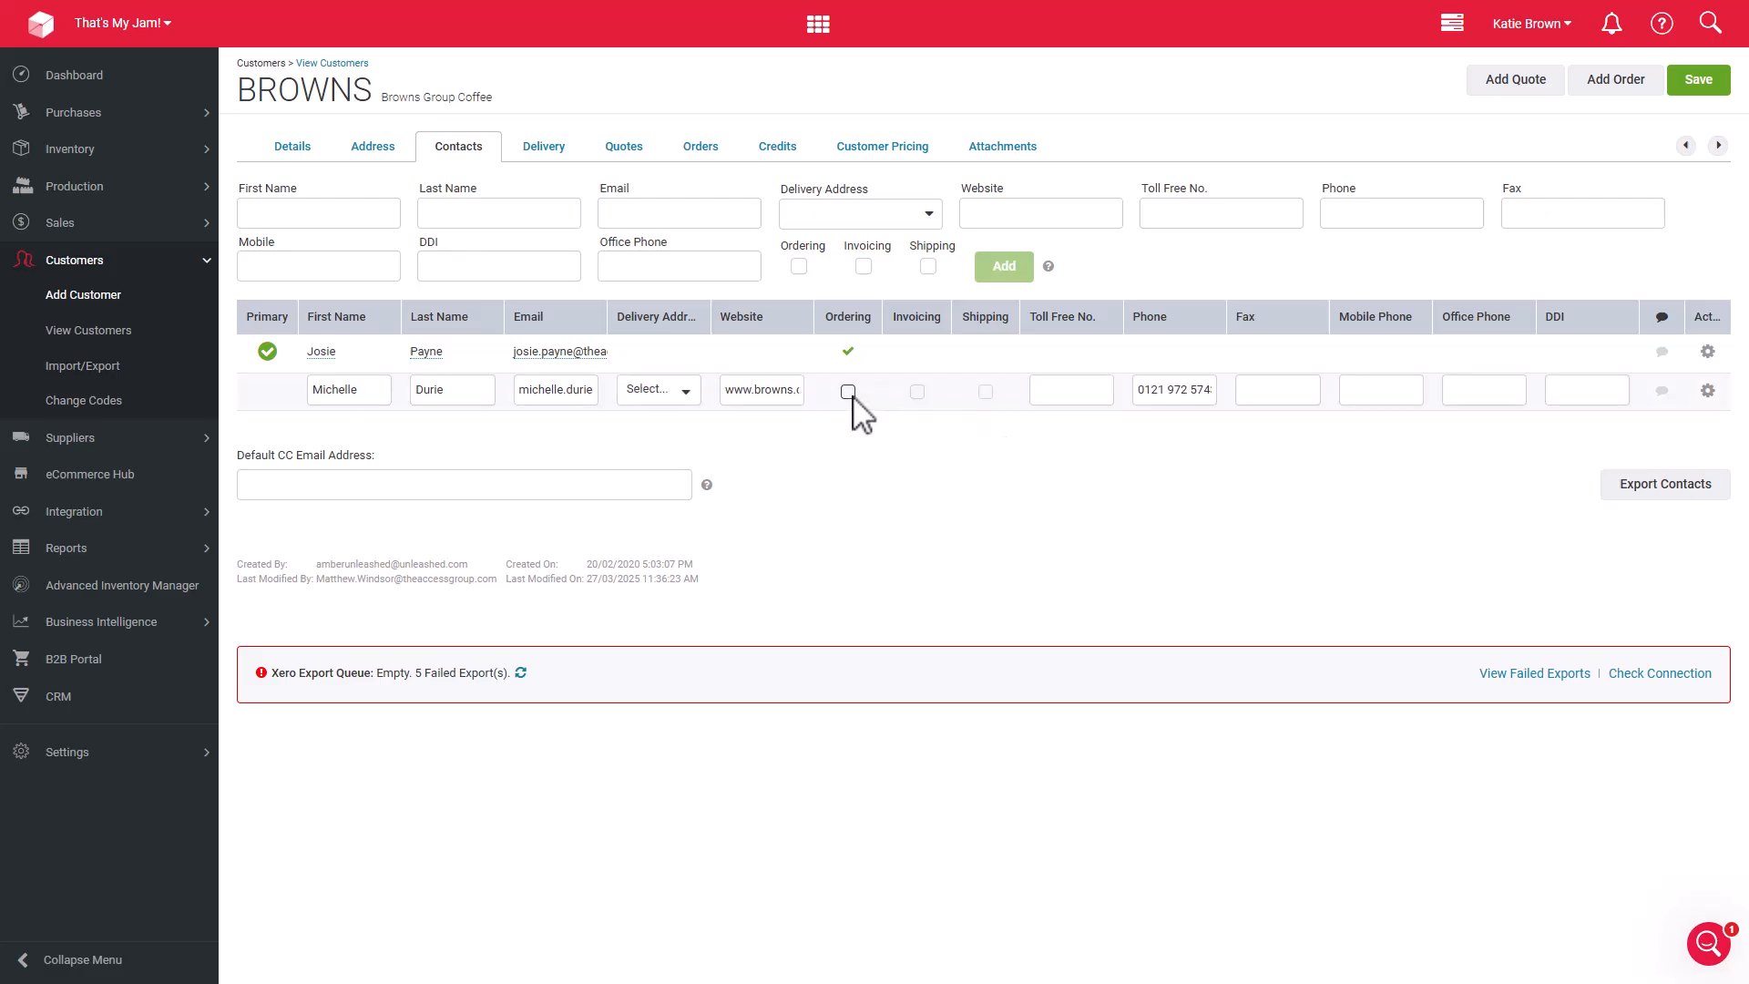
{"action": "left_click", "coordinate": [848, 353]}
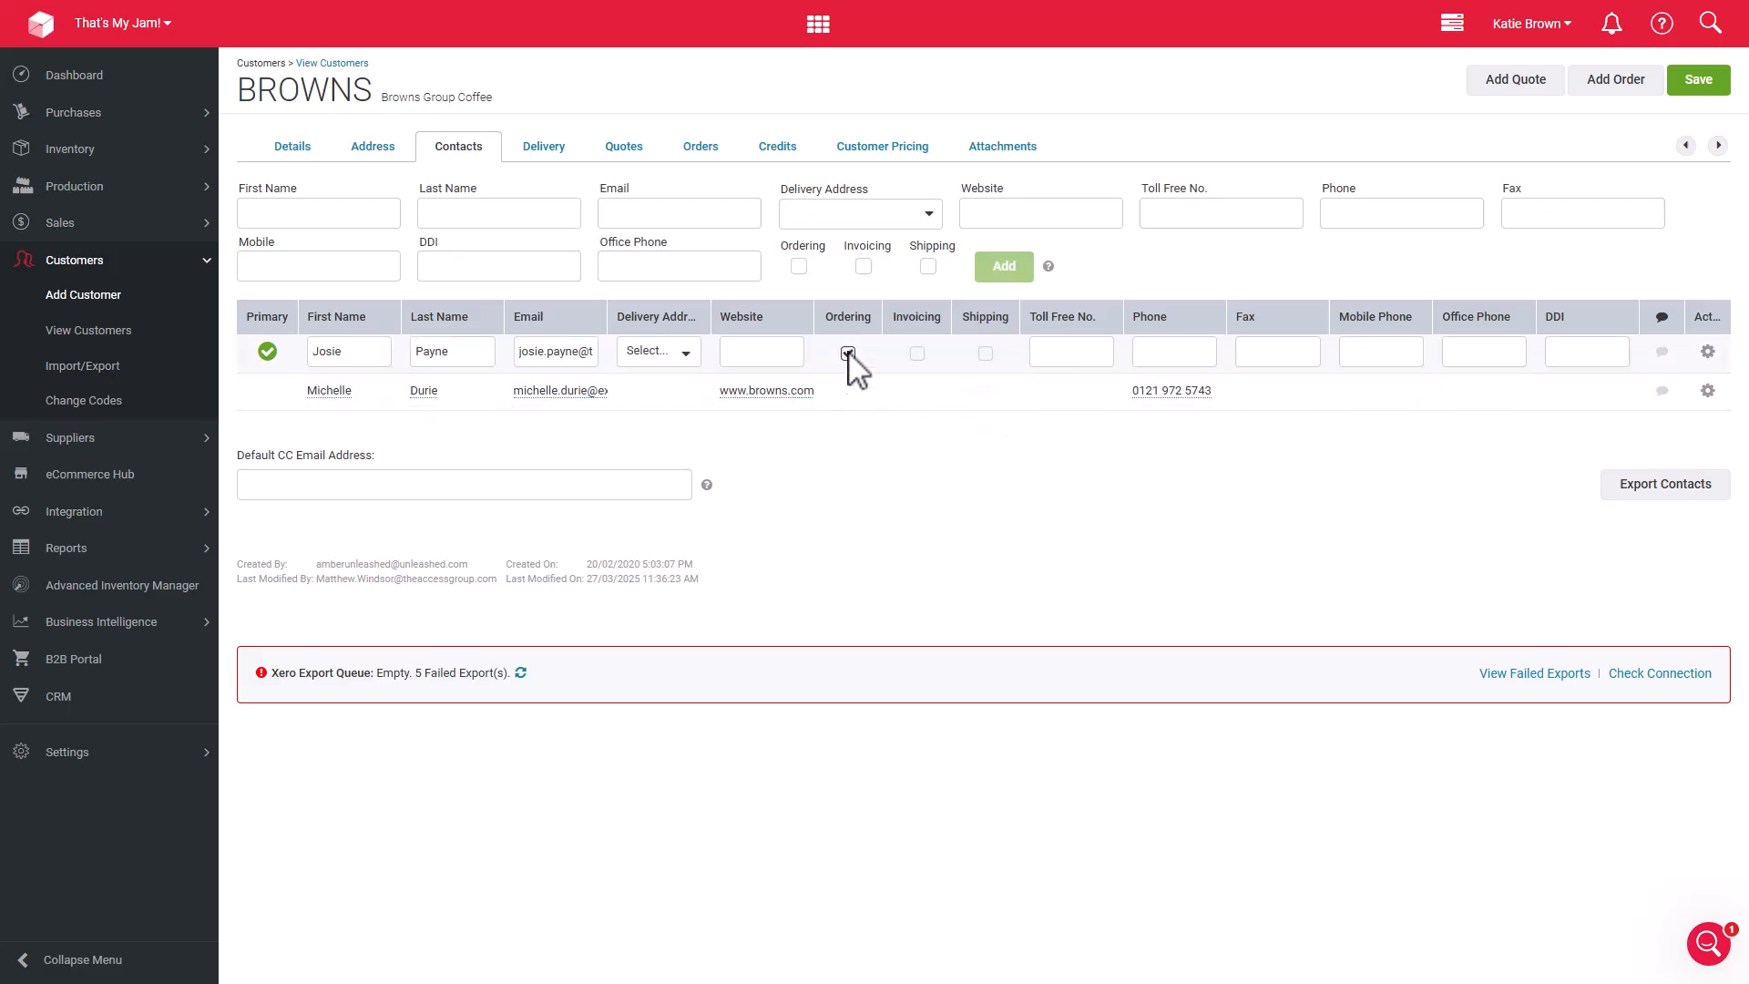
{"action": "left_click", "coordinate": [911, 484]}
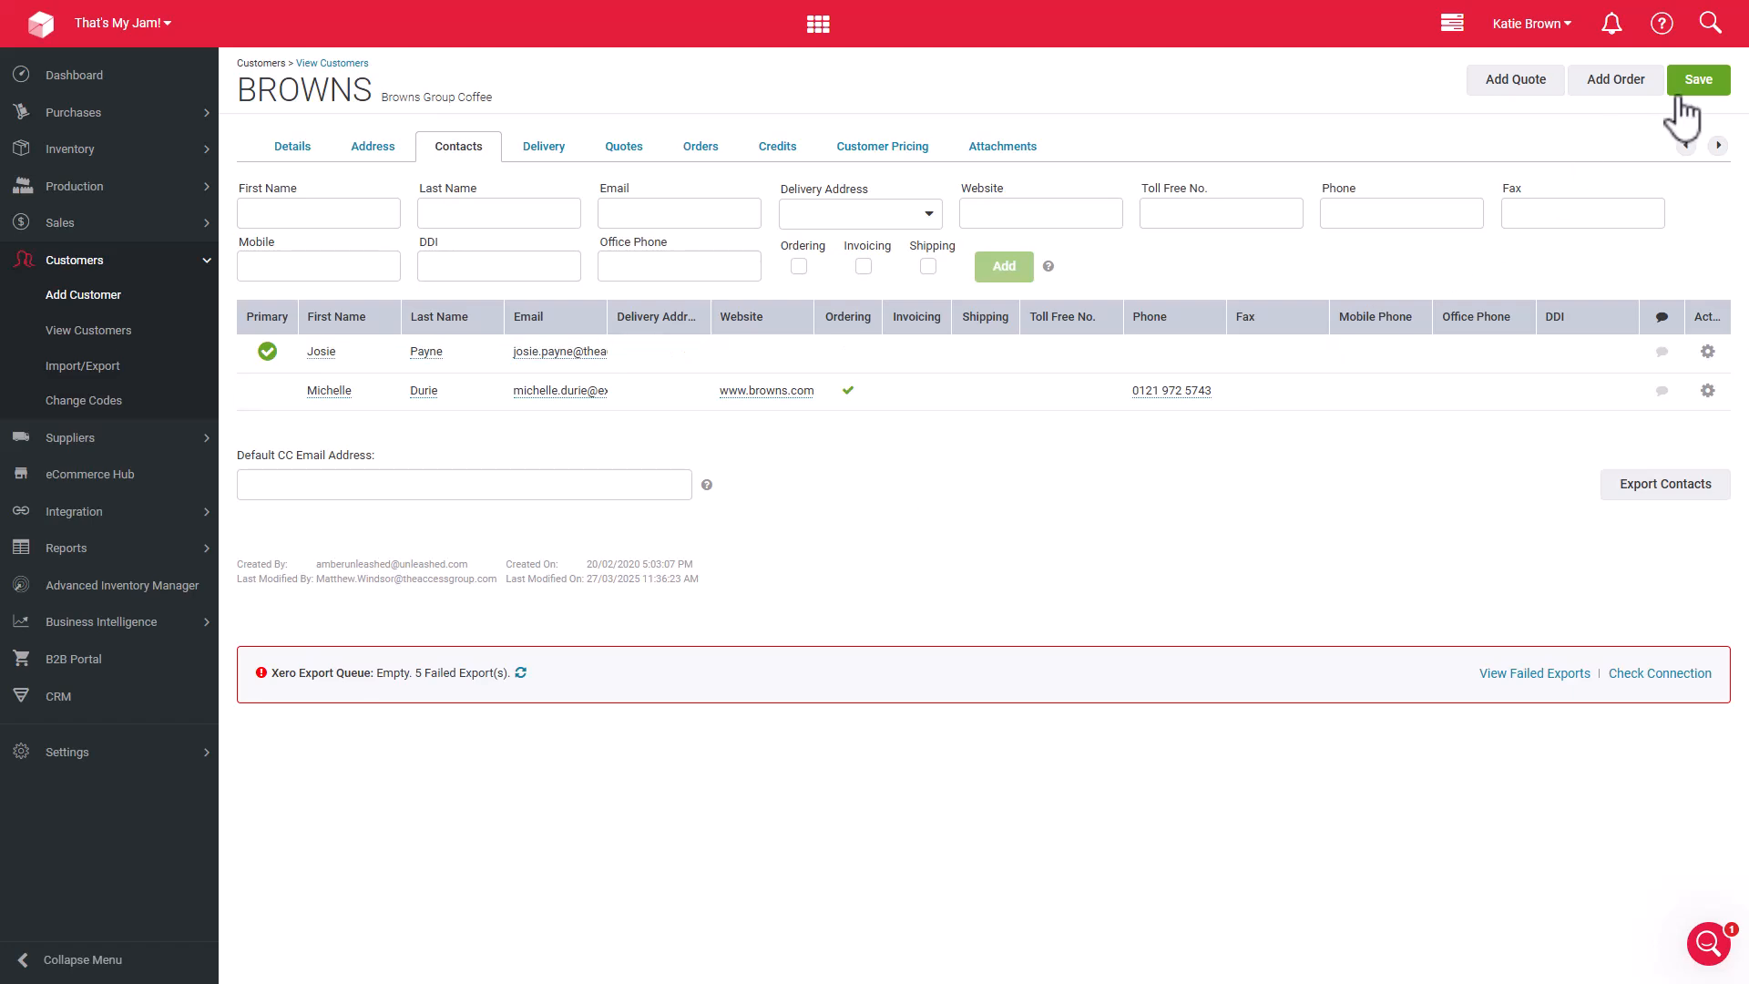
{"action": "left_click", "coordinate": [1691, 82]}
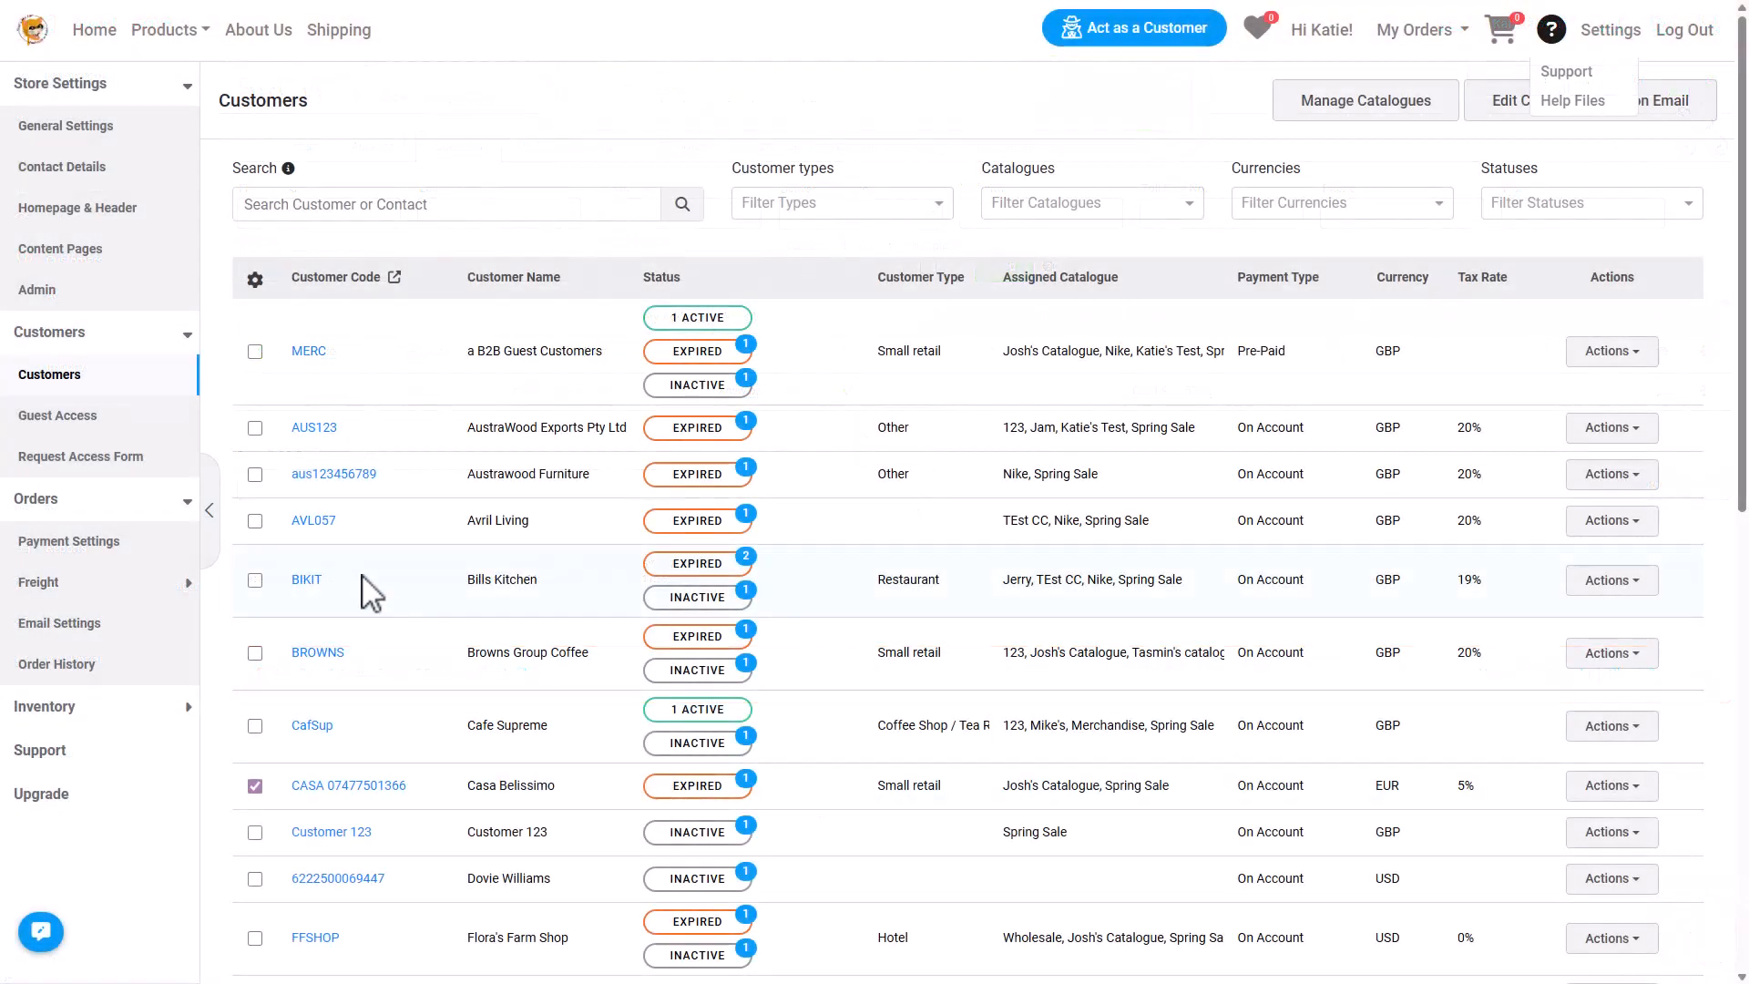
Select all customers in the store's customer list.
{"action": "left_click", "coordinate": [256, 279]}
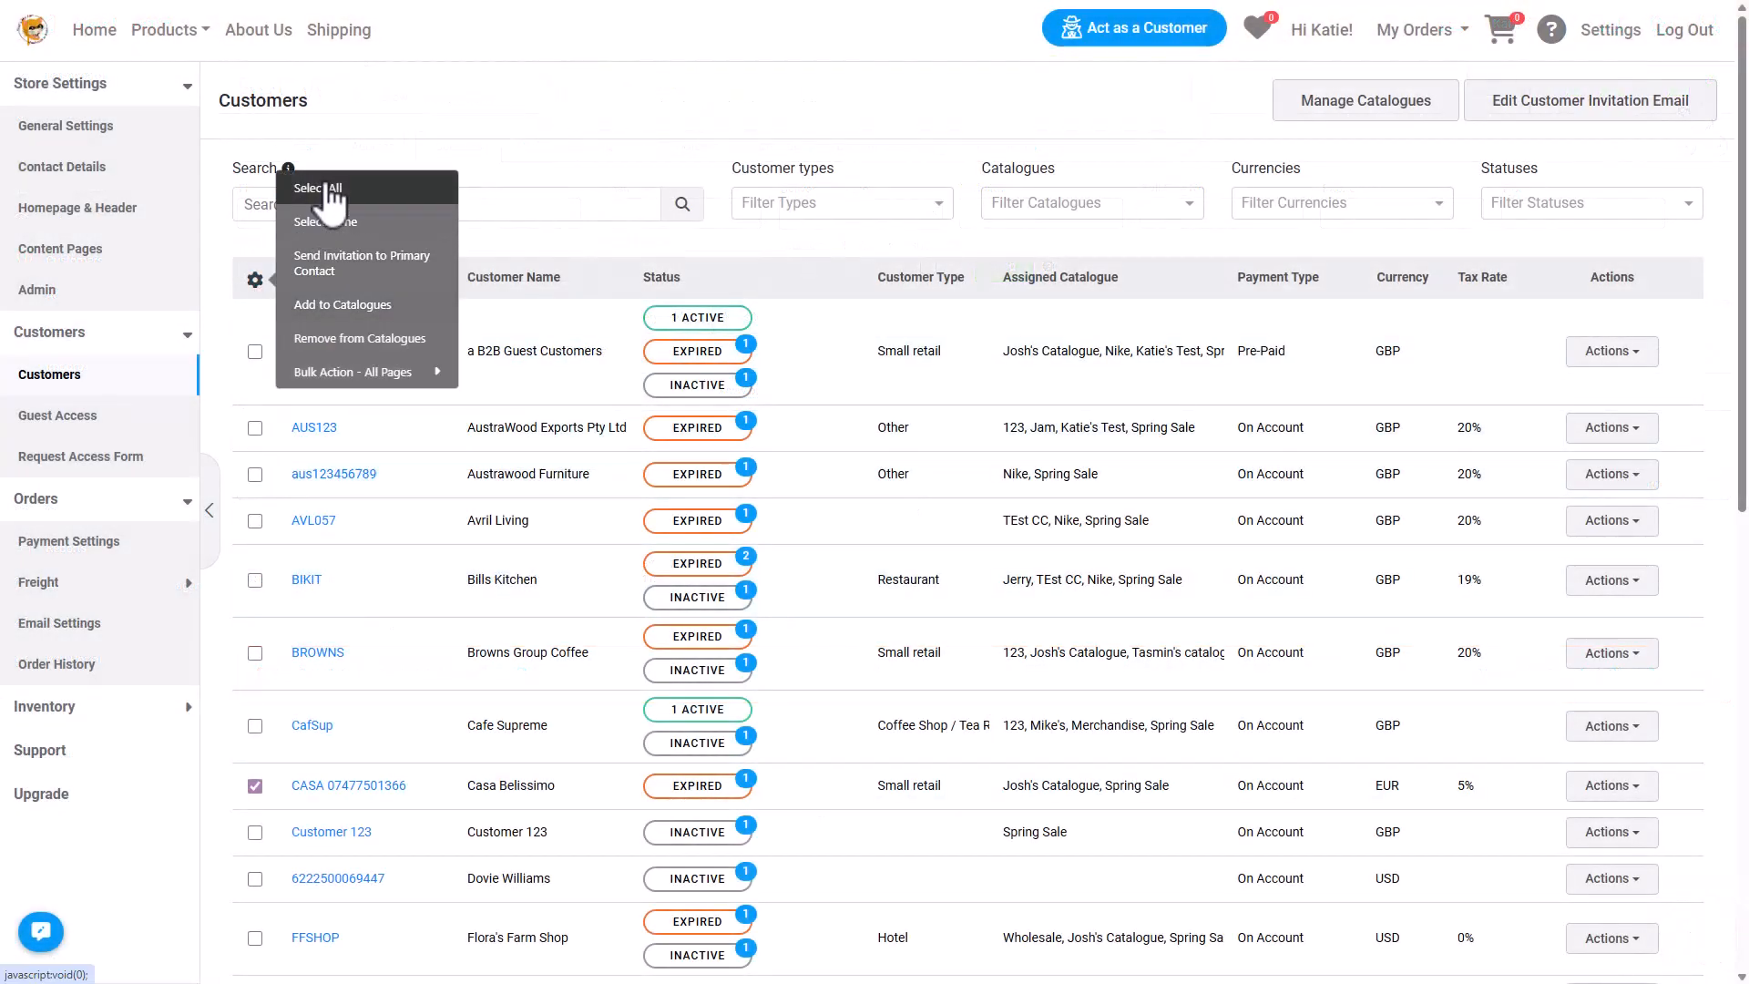
{"action": "left_click", "coordinate": [329, 189]}
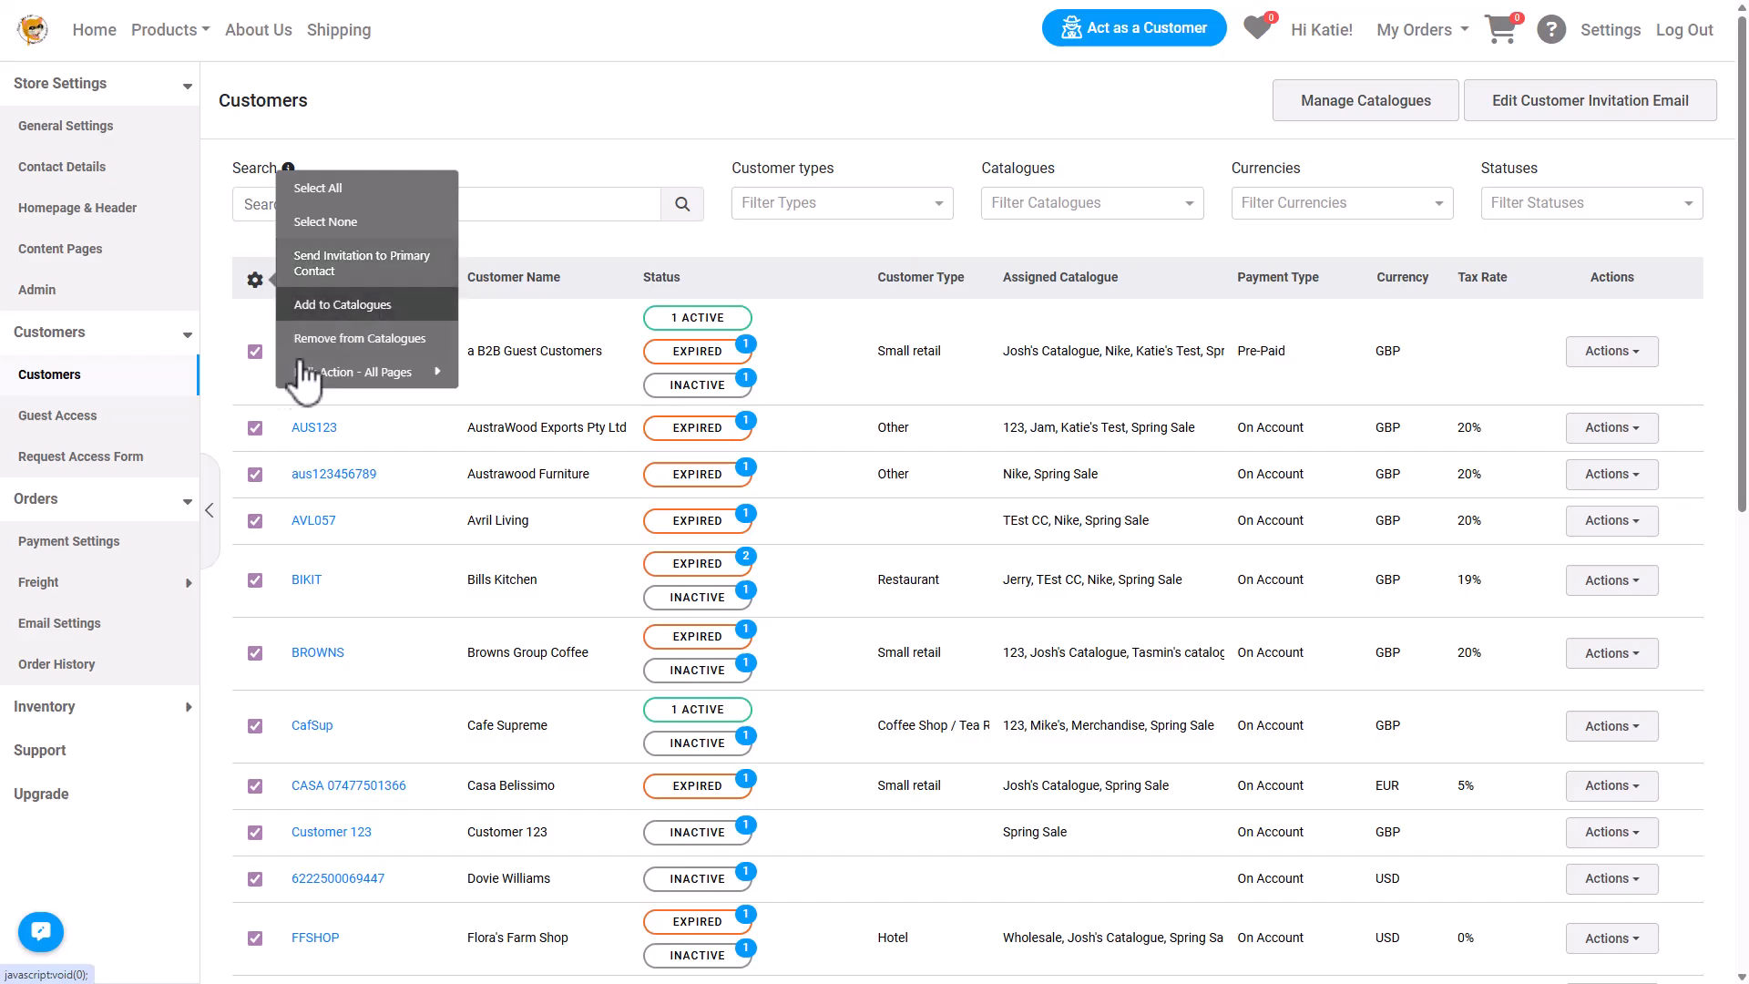
Open the order email settings and open the Complete status label for editing without changing it.
{"action": "left_click", "coordinate": [144, 628]}
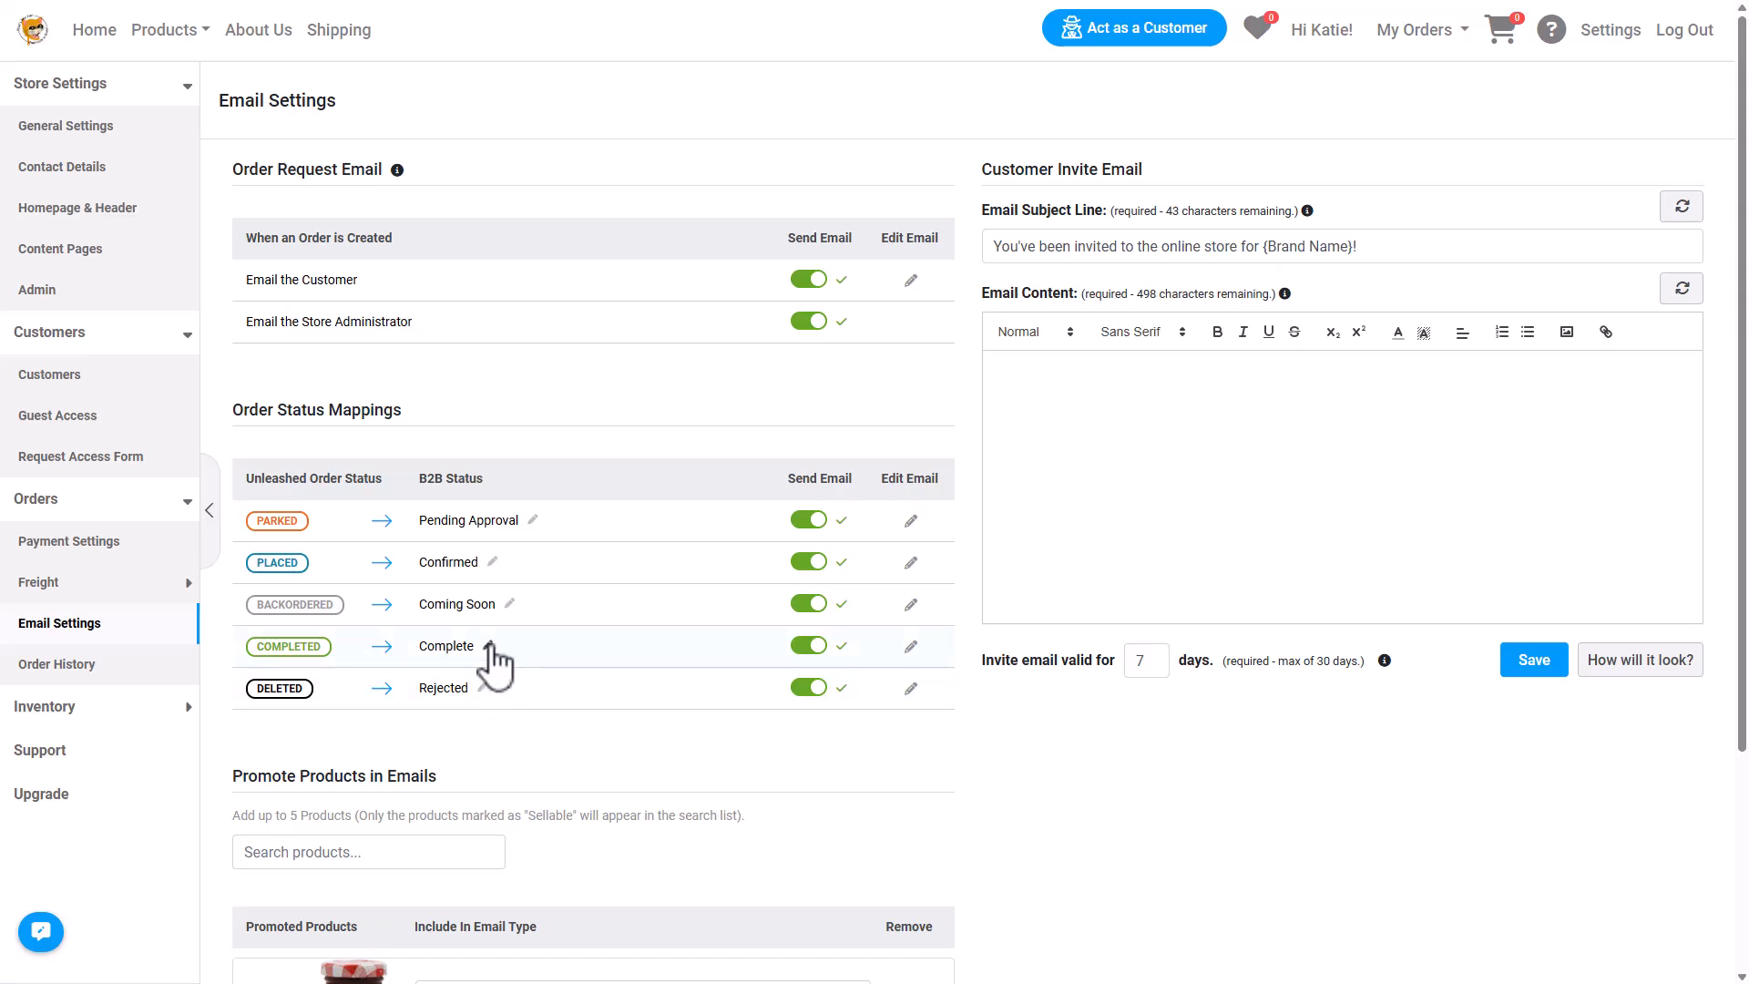
{"action": "left_click", "coordinate": [489, 646]}
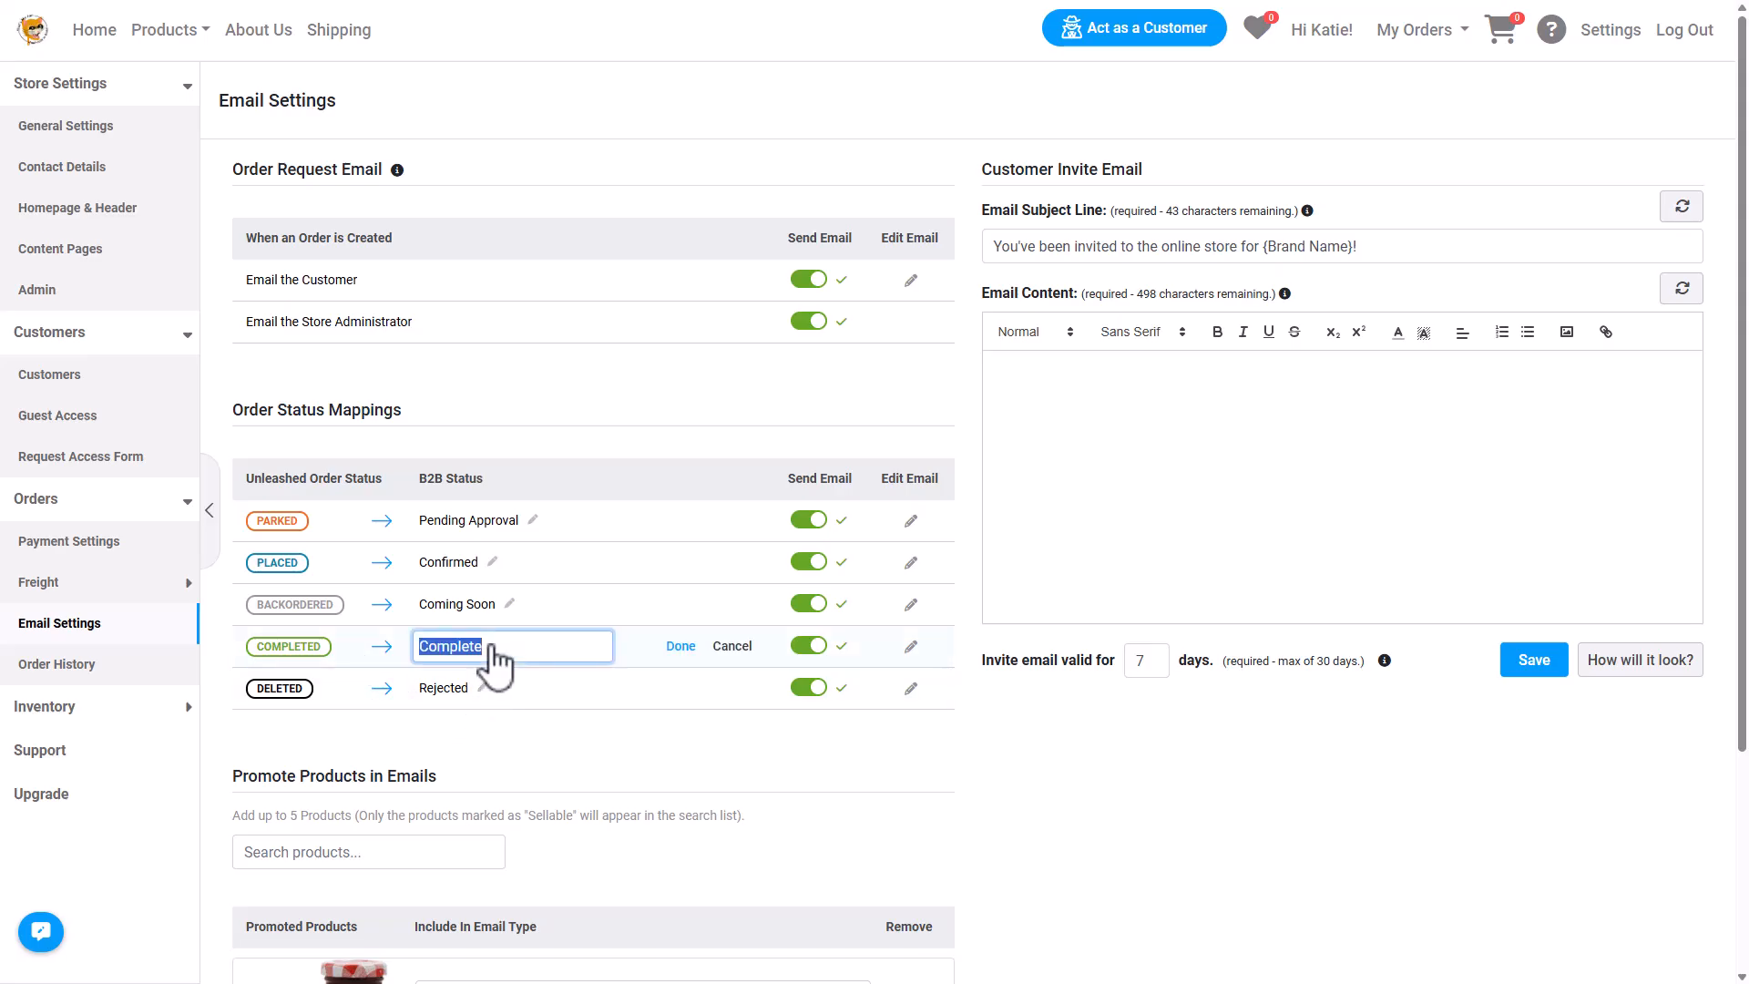
{"action": "left_click", "coordinate": [619, 754]}
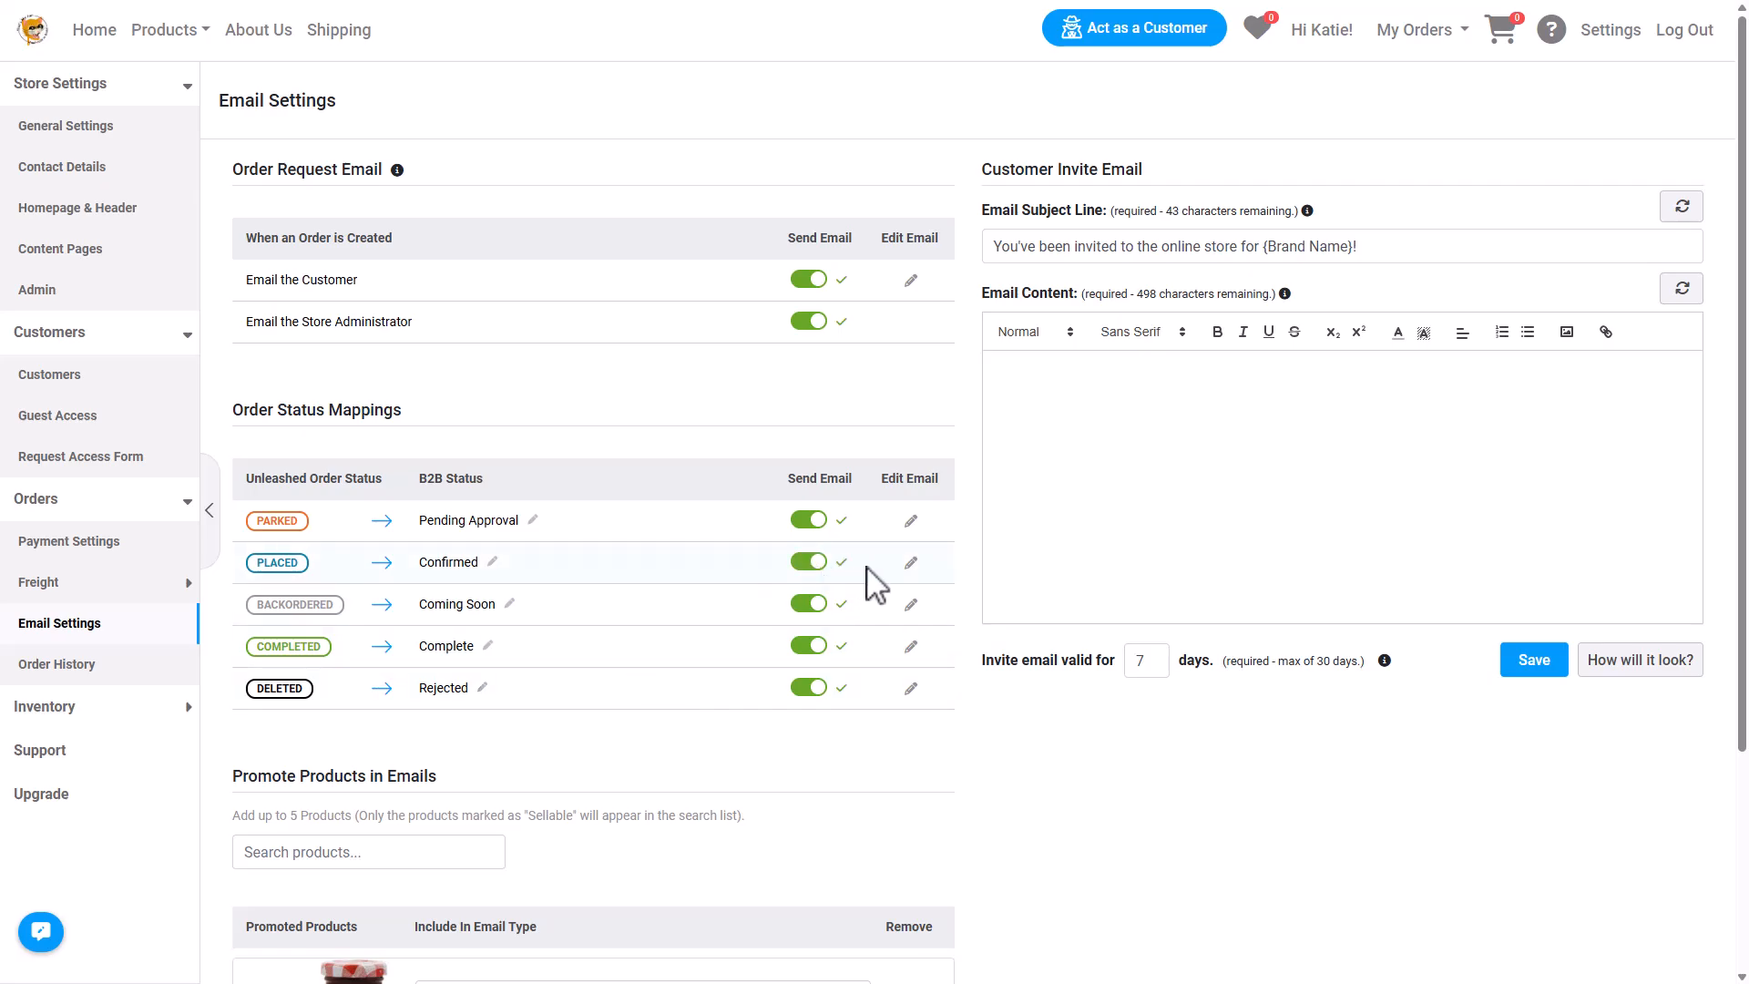
Preview the Confirmed order email template, discard it, and return to the store home page.
{"action": "left_click", "coordinate": [909, 563]}
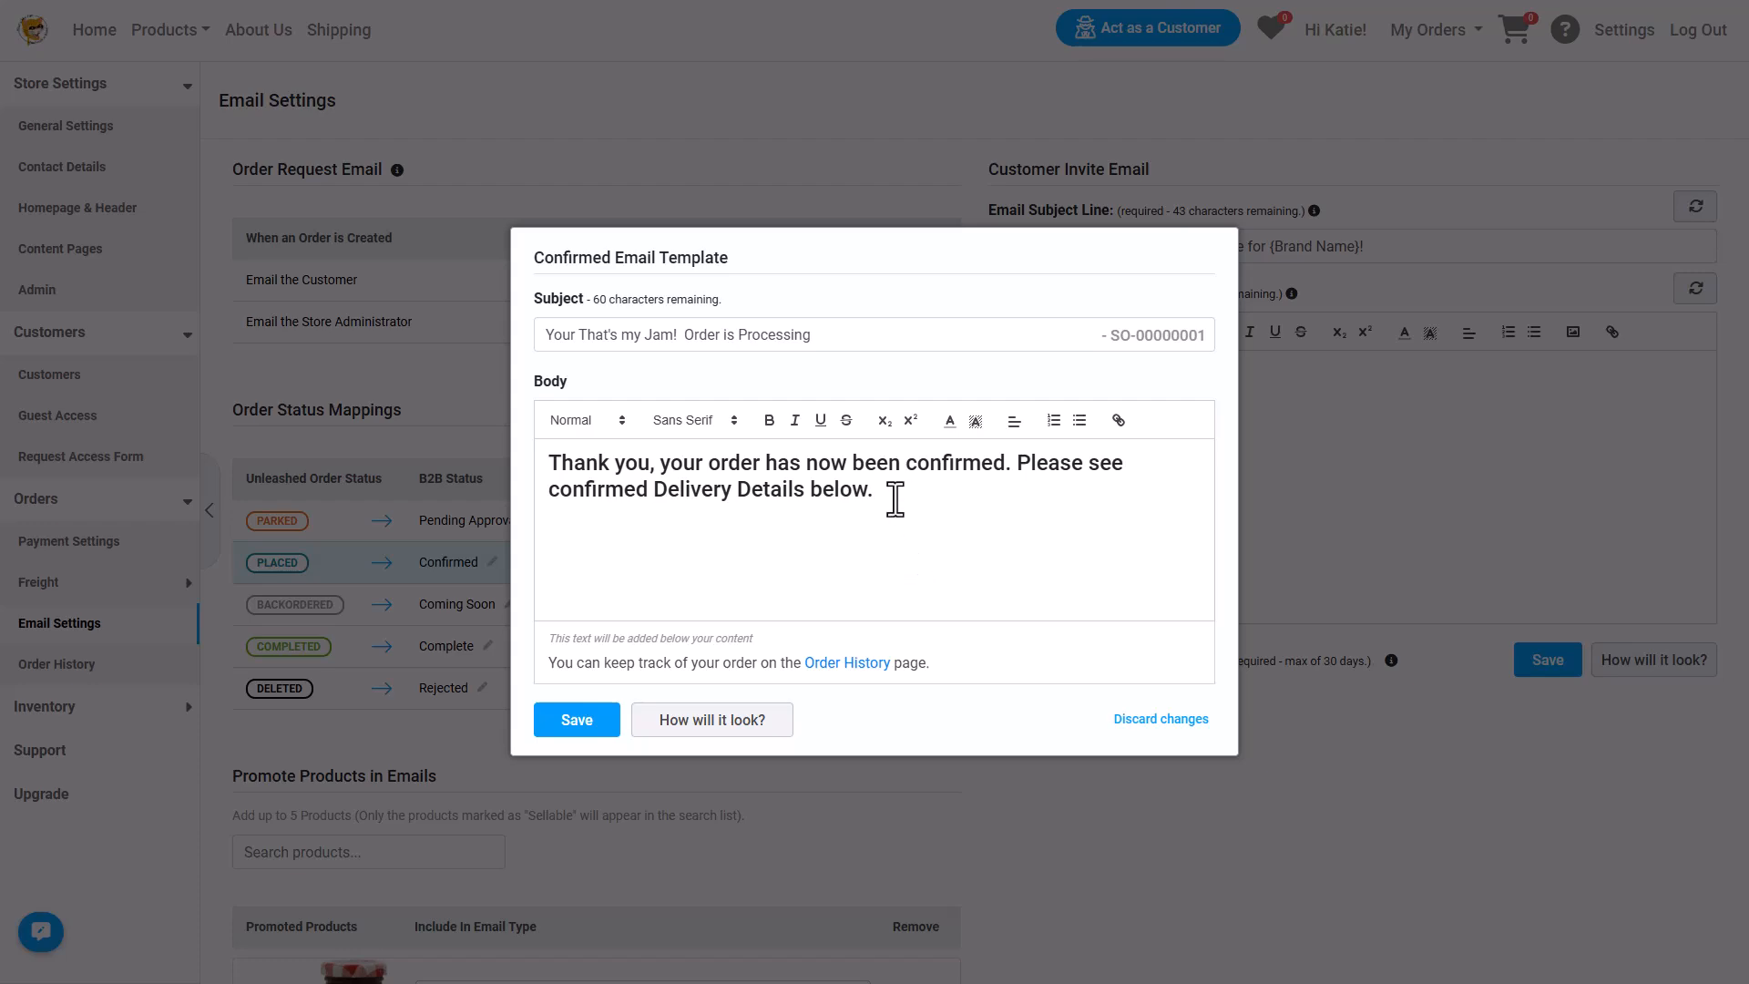
{"action": "left_click", "coordinate": [656, 724]}
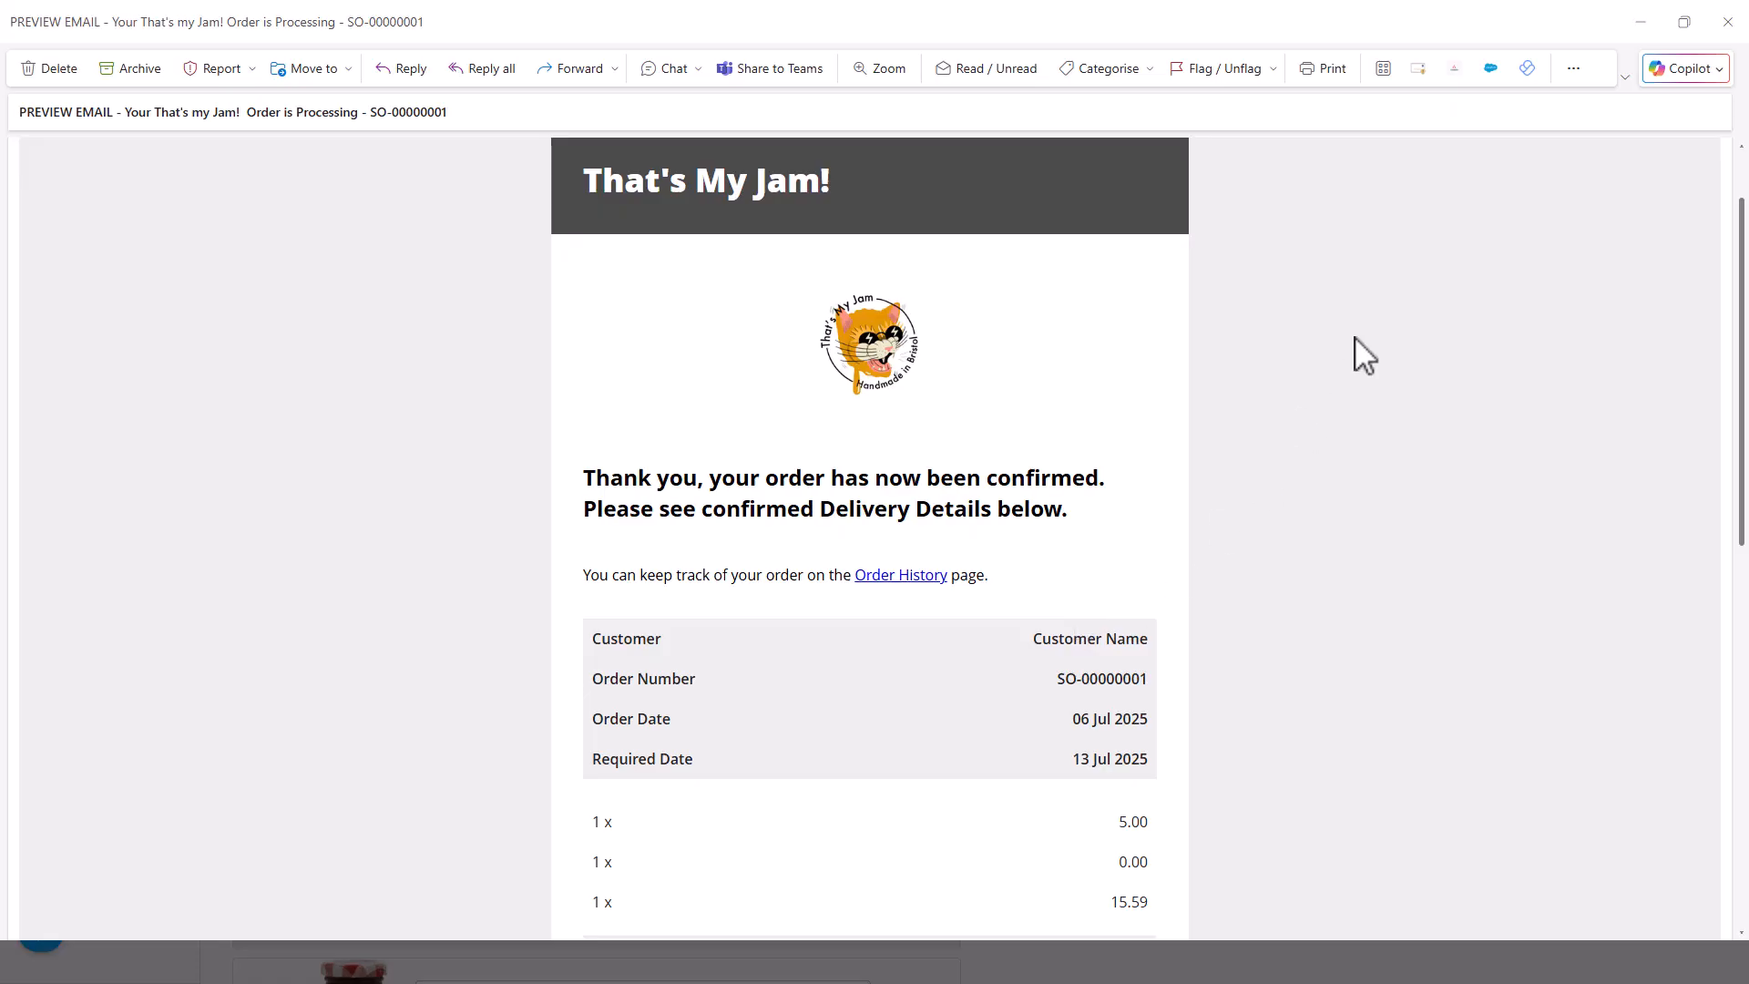
{"action": "left_click", "coordinate": [1727, 22]}
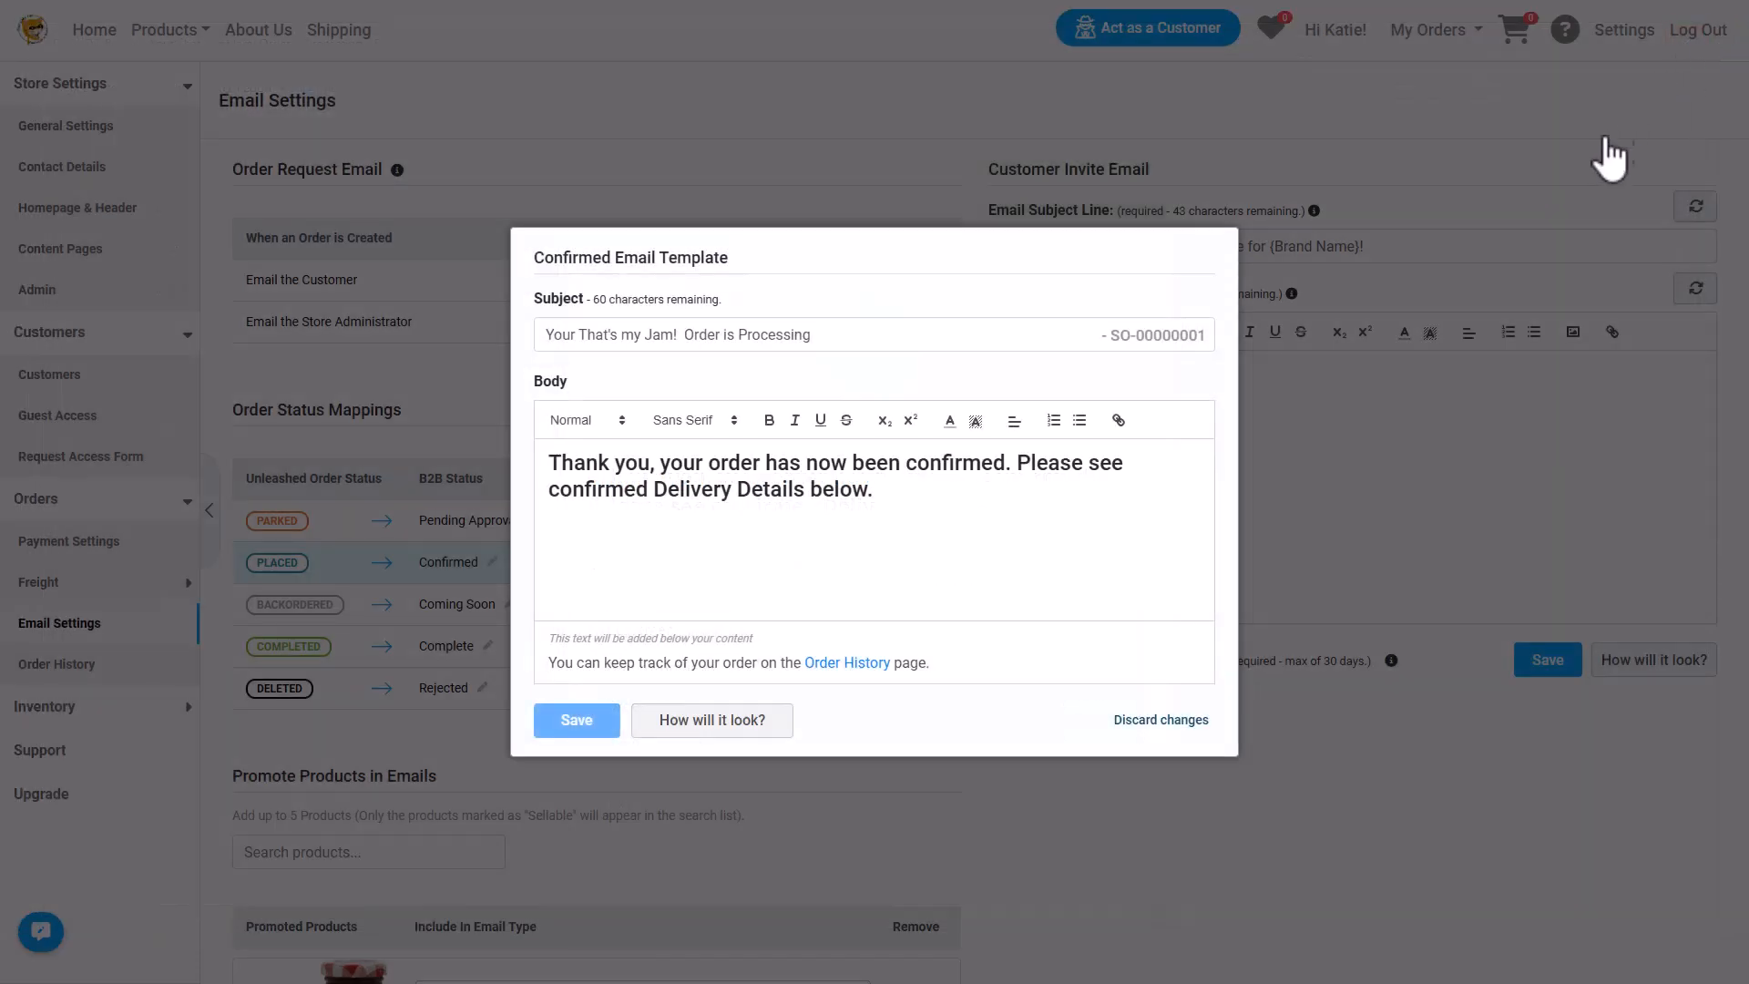
{"action": "left_click", "coordinate": [1099, 824]}
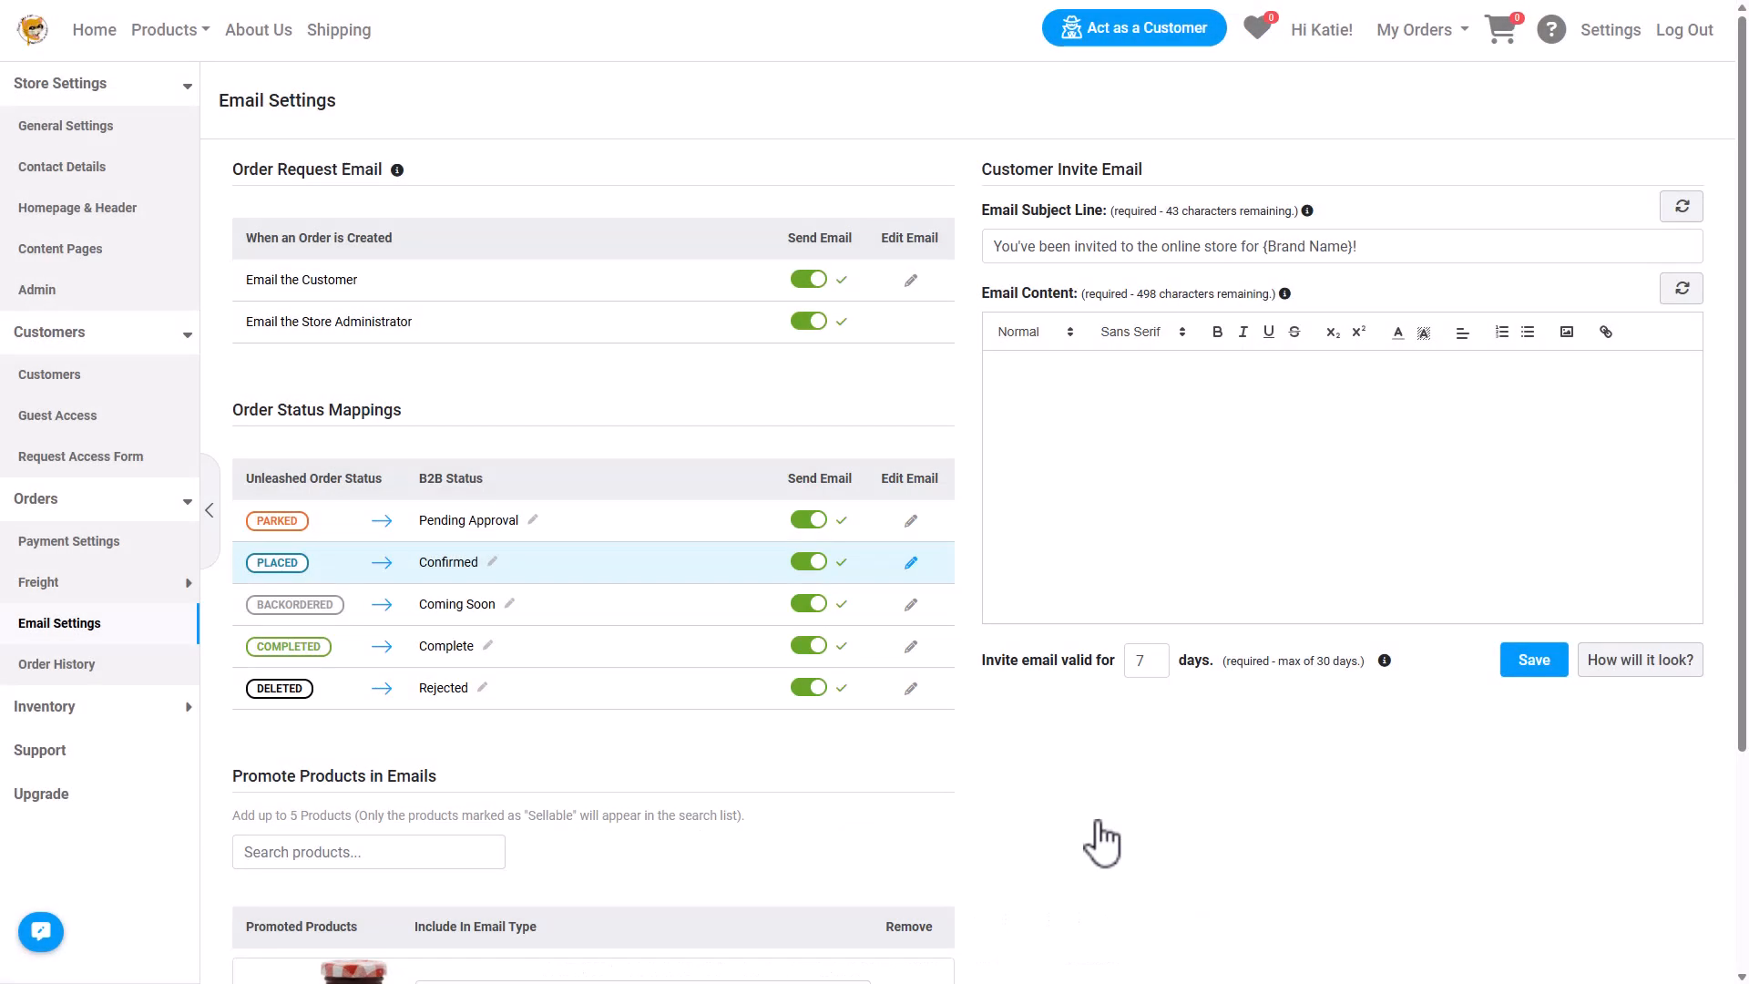
{"action": "left_click", "coordinate": [82, 56]}
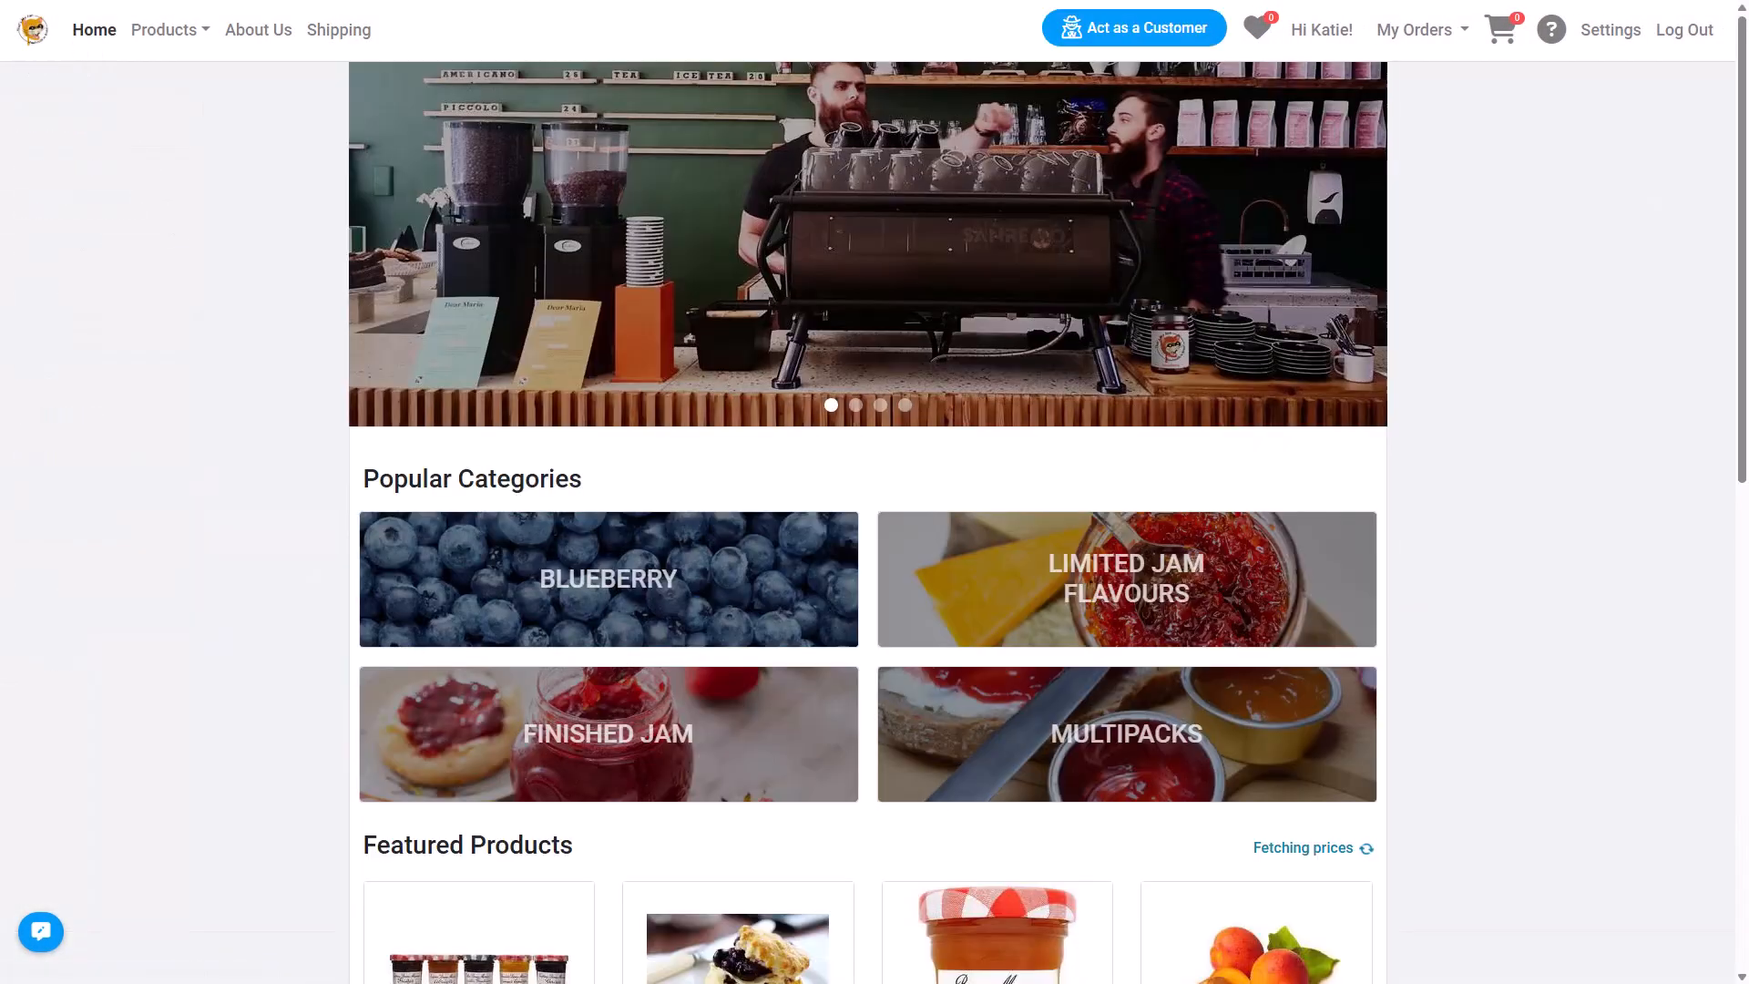